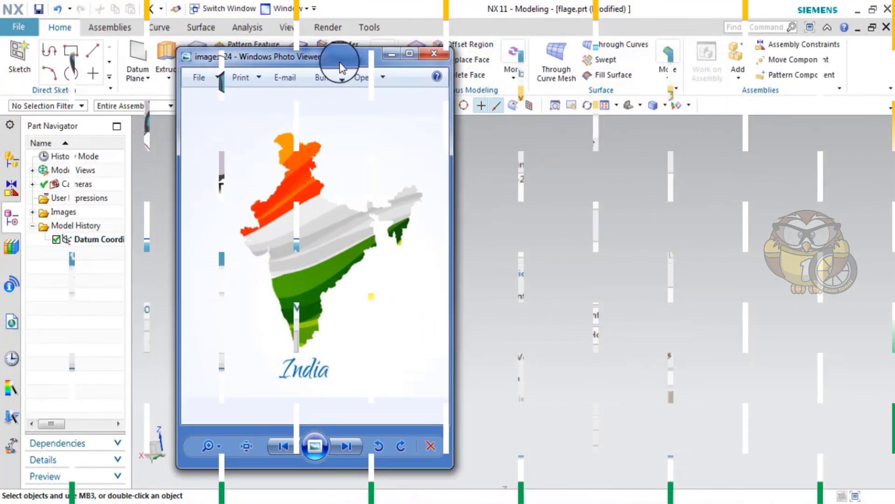
Step: Zoom in and out on the images-24 India map in Photo Viewer, then minimize the viewer
scroll(333, 172, "up", 2)
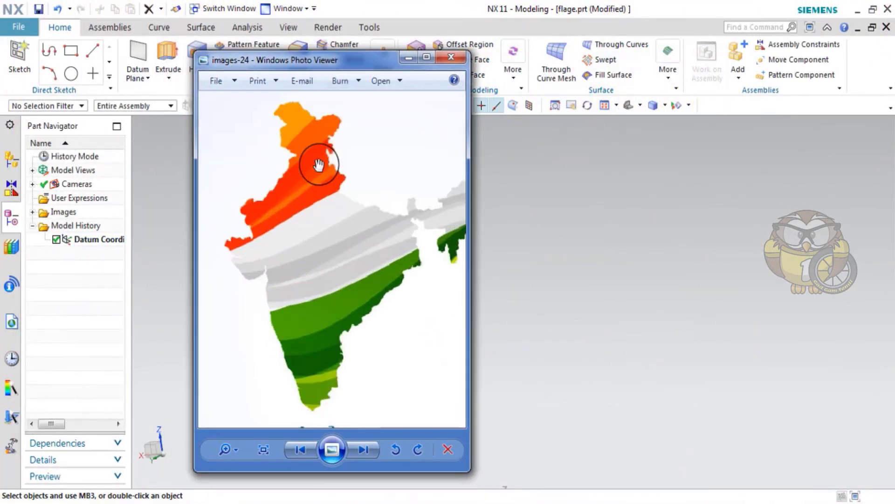
scroll(319, 163, "down", 2)
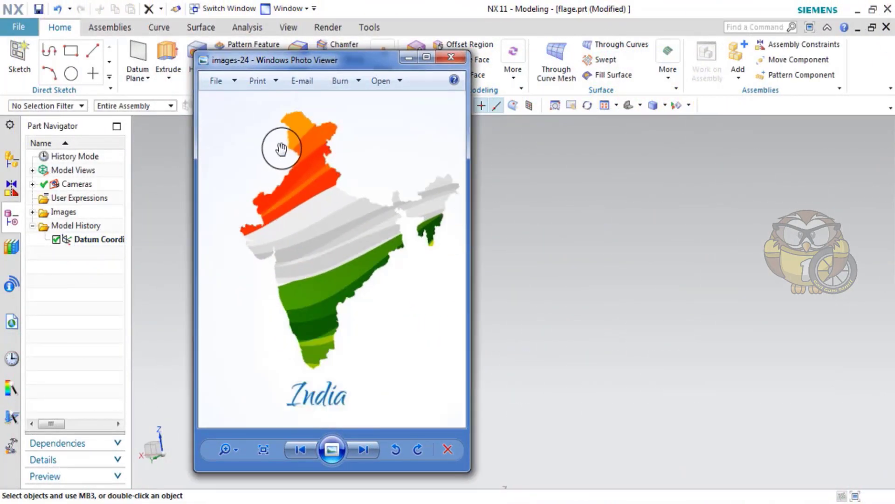
scroll(279, 140, "up", 2)
scroll(406, 224, "down", 2)
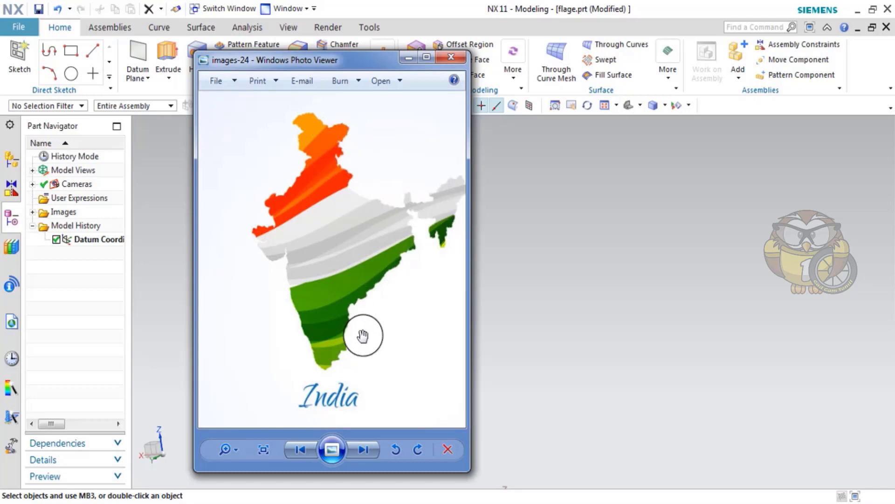
left_click(406, 58)
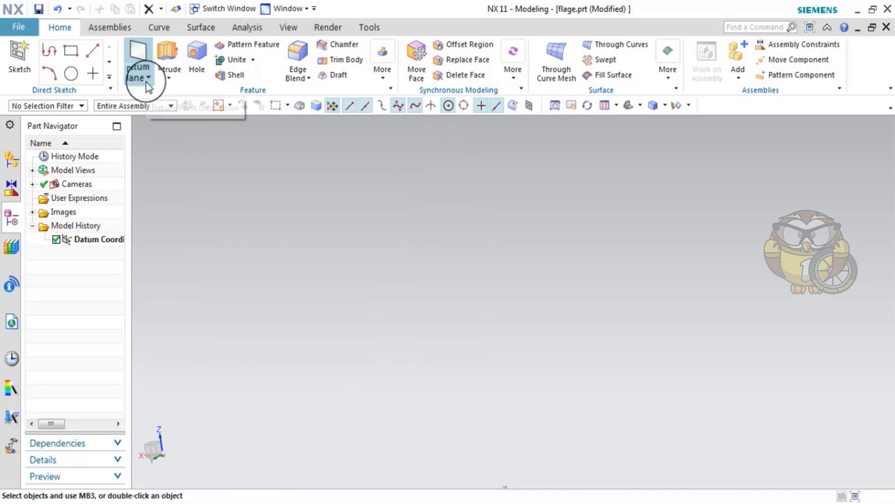
Step: Start Raster Image from the Datum Plane list, with Target Object expanded and plane type left Inferred
left_click(146, 83)
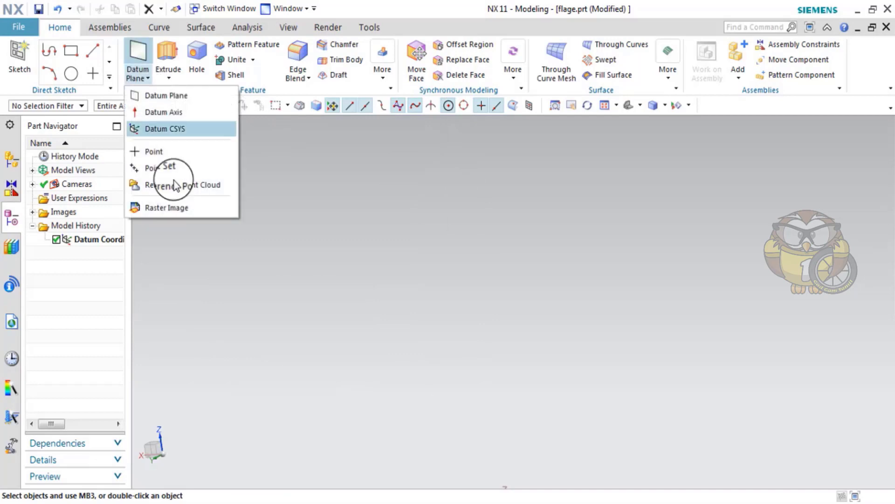
left_click(172, 211)
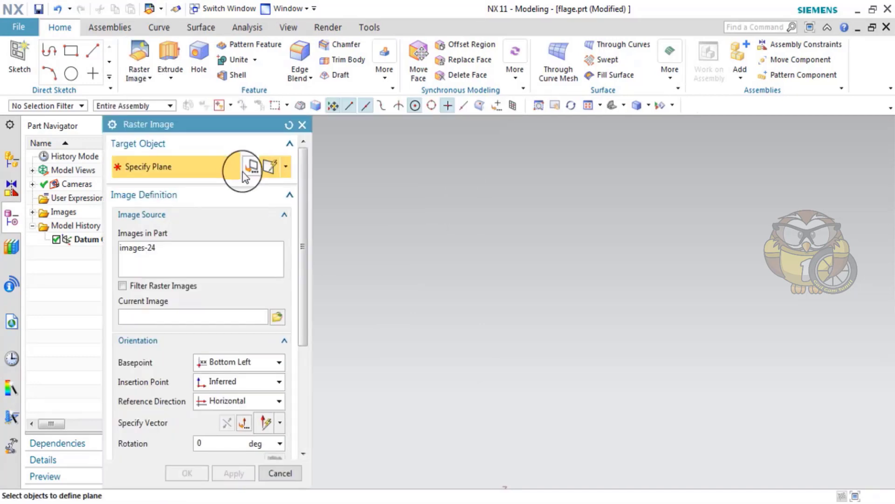
mouse_move(253, 130)
left_mouse_down()
mouse_move(308, 130)
mouse_move(317, 179)
left_mouse_up()
left_click(344, 143)
left_click(345, 160)
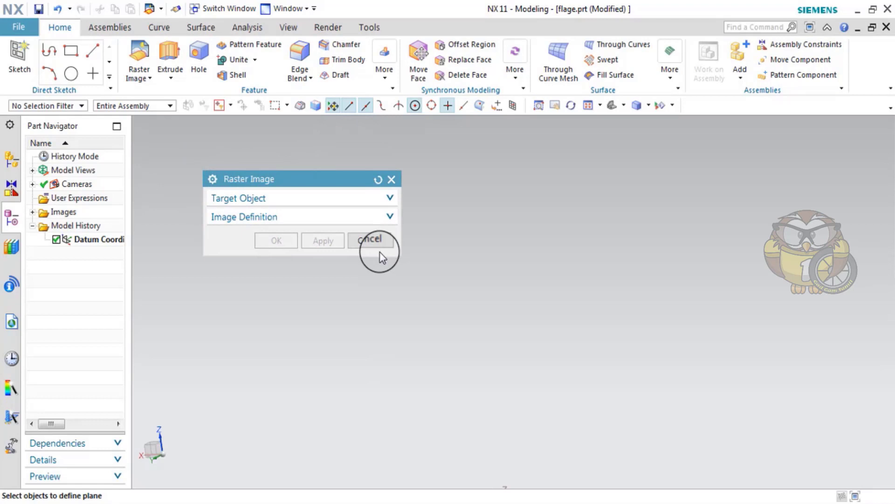
left_click(386, 200)
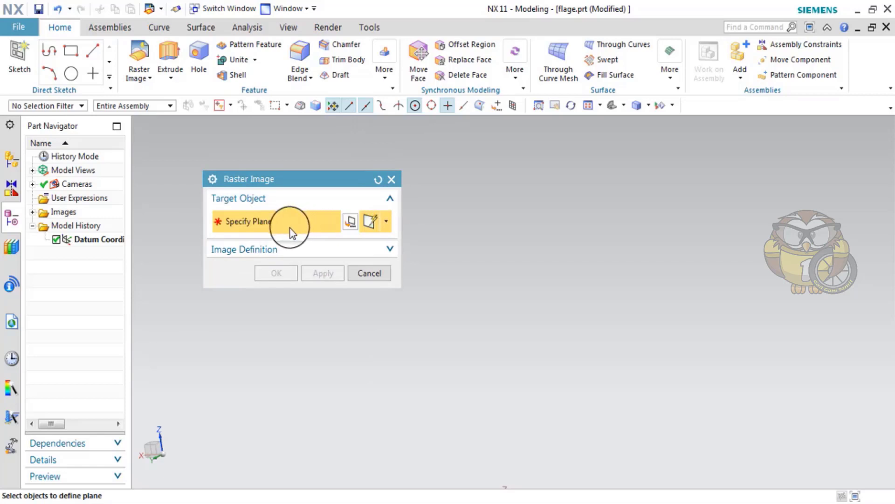
left_click(389, 226)
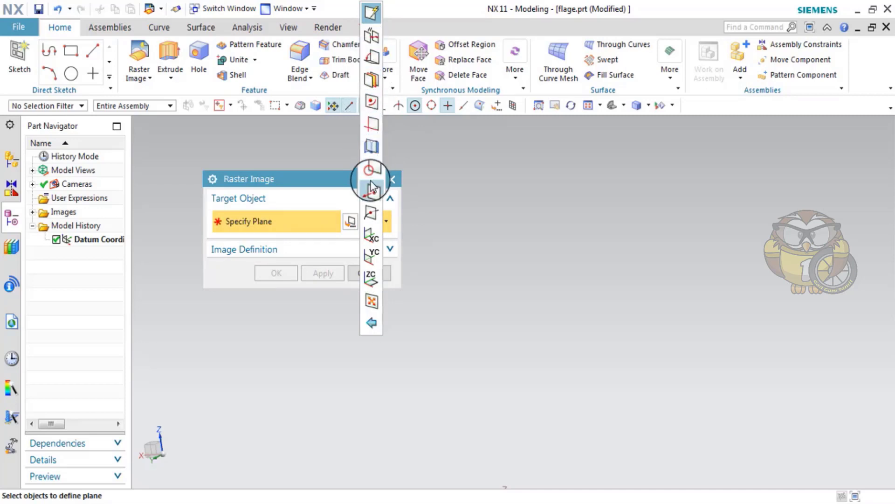
left_click(428, 190)
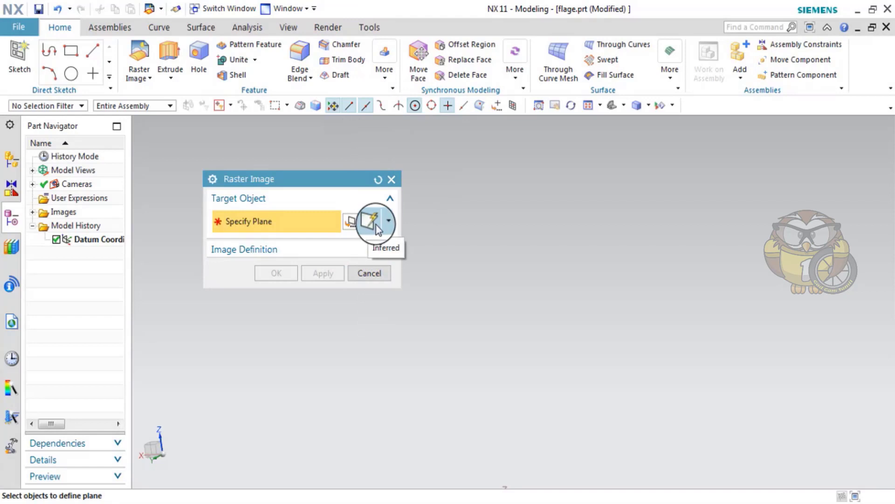
Step: Rearrange the Raster Image sections and enable Filter Raster Images under Image Source
left_click(382, 251)
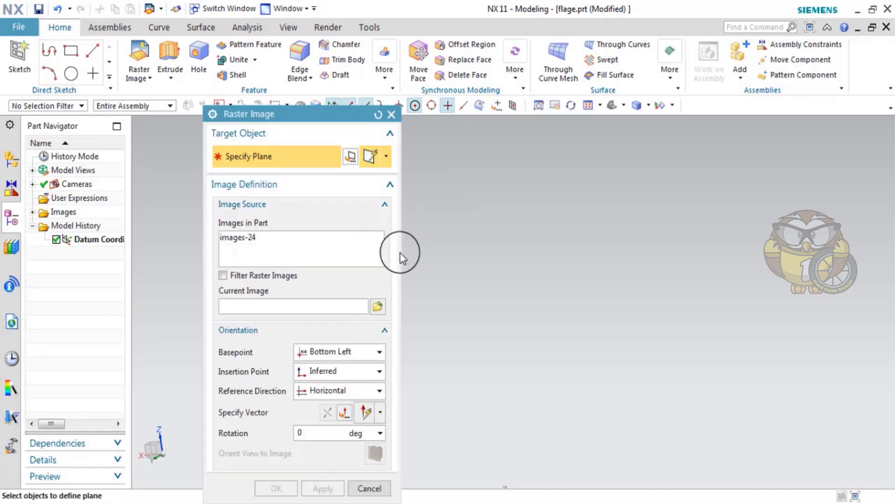
left_click(385, 99)
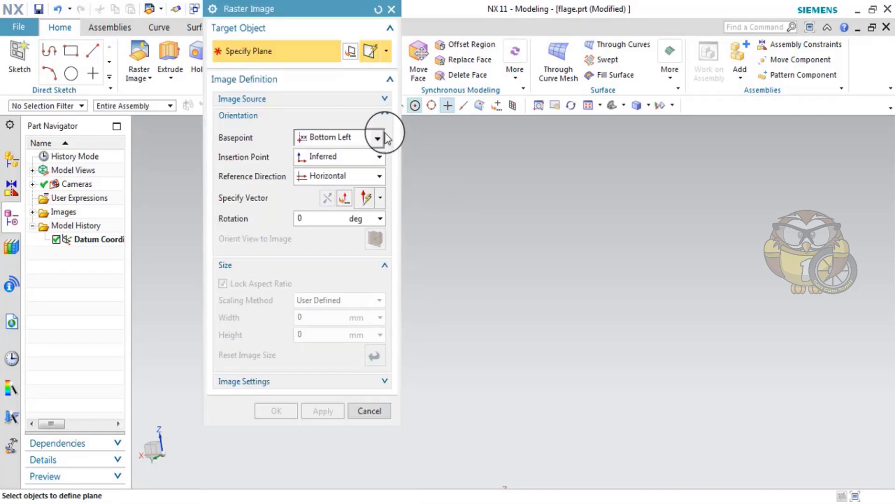
left_click(383, 117)
left_click(383, 134)
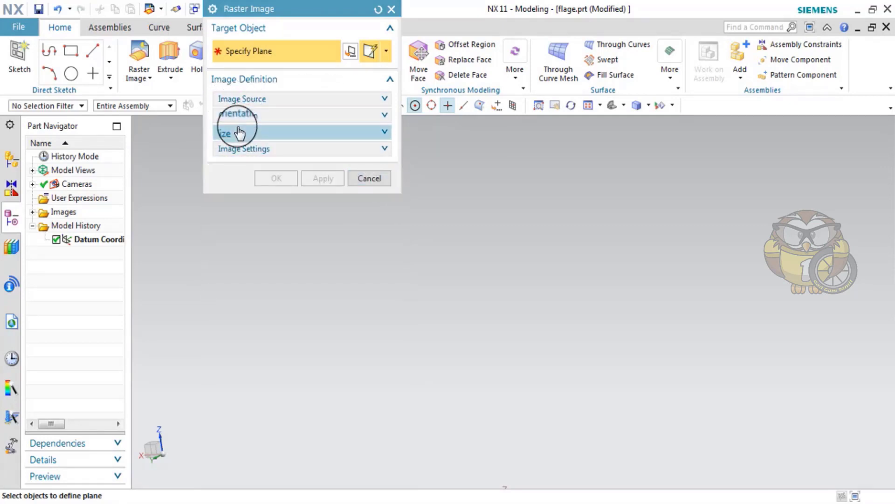
left_click(262, 99)
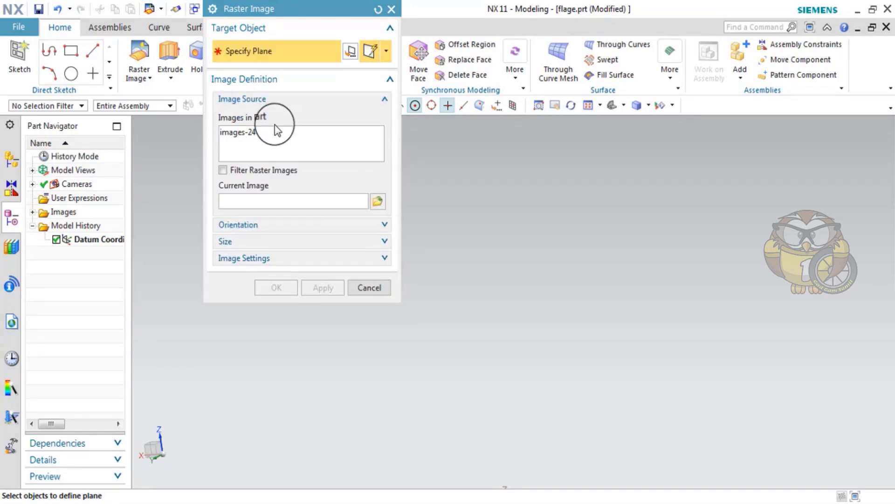
left_click_drag(308, 7, 323, 68)
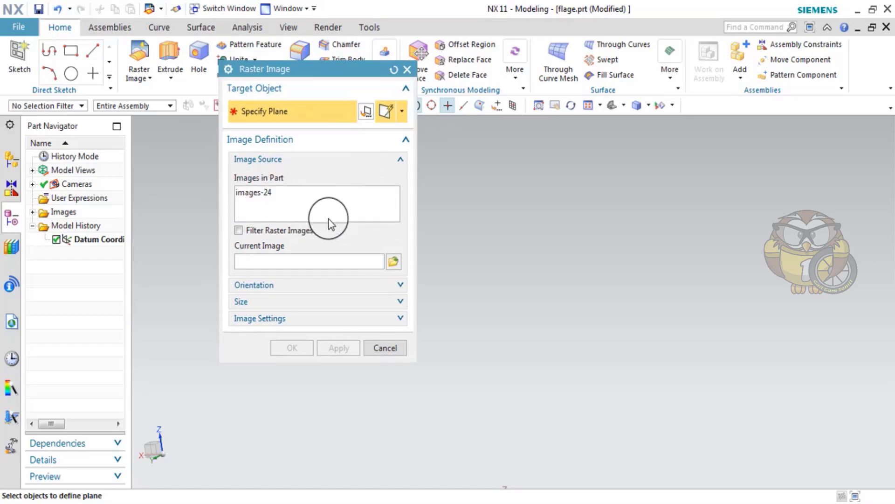
left_click(239, 230)
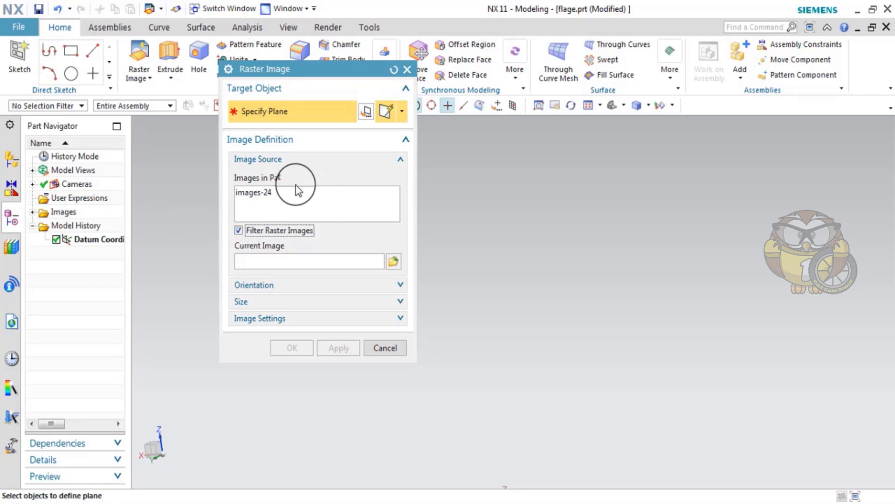
Step: Choose images-24 from the browser as the raster image file
left_click(391, 266)
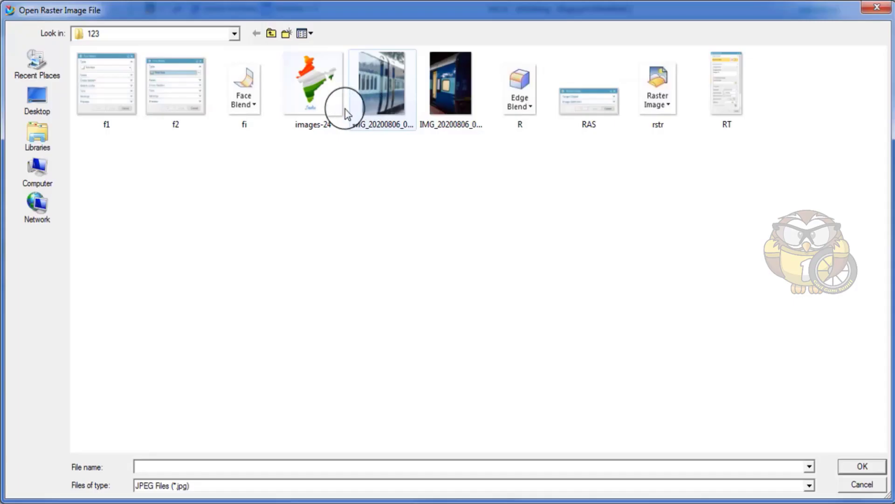
double_click(346, 109)
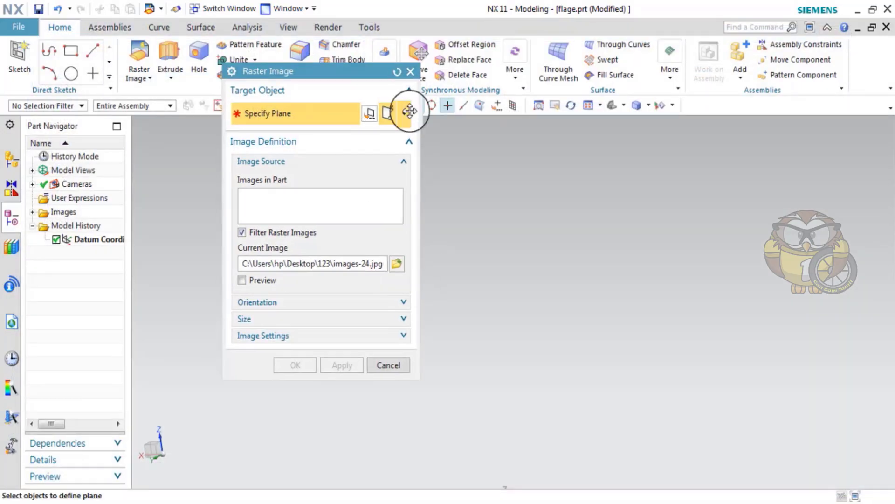
left_click_drag(335, 70, 591, 148)
Step: Place the India map on the YZ datum plane, rotated 90° about ZC
mouse_move(315, 178)
middle_mouse_down()
mouse_move(344, 230)
mouse_move(356, 325)
mouse_move(421, 234)
mouse_move(426, 320)
mouse_move(379, 336)
mouse_move(407, 289)
mouse_move(401, 216)
mouse_move(409, 236)
middle_mouse_up()
left_click(379, 335)
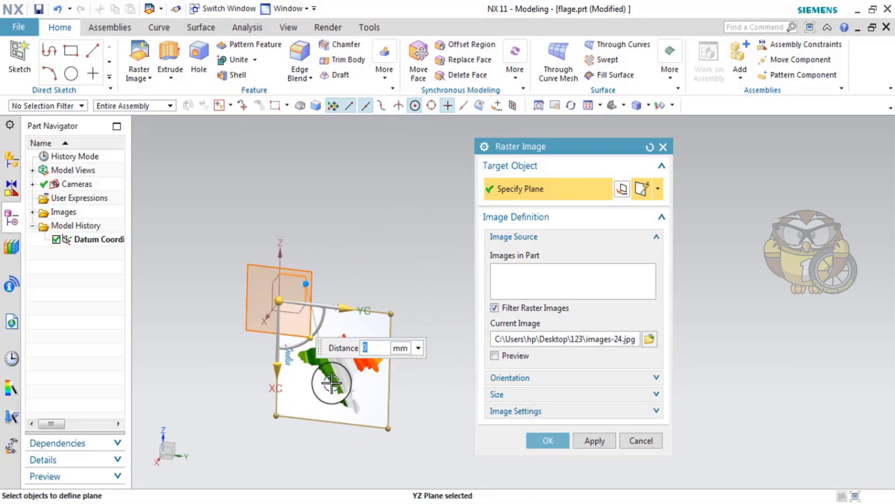
mouse_move(319, 360)
left_mouse_down()
mouse_move(312, 266)
mouse_move(323, 267)
mouse_move(313, 266)
left_mouse_up()
key("F8")
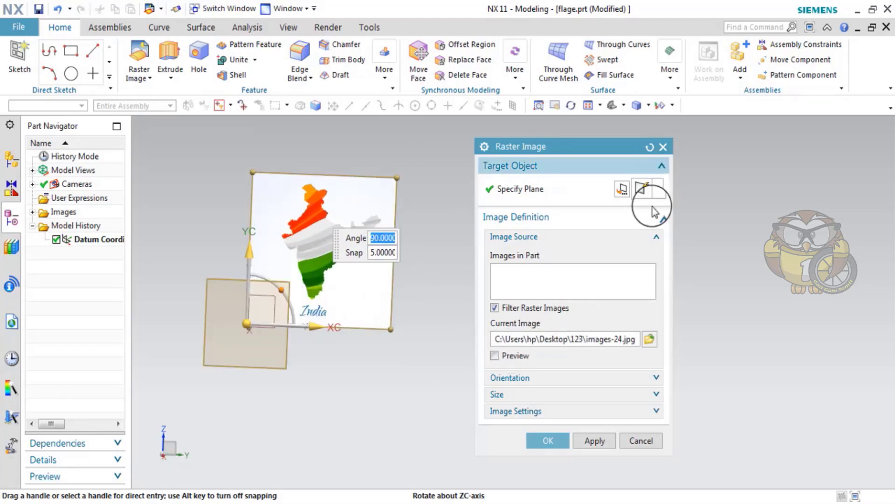
Step: Turn on Preview and test Rotate Left/Right and Flip Horizontal/Vertical, leaving the map upright
left_click(498, 354)
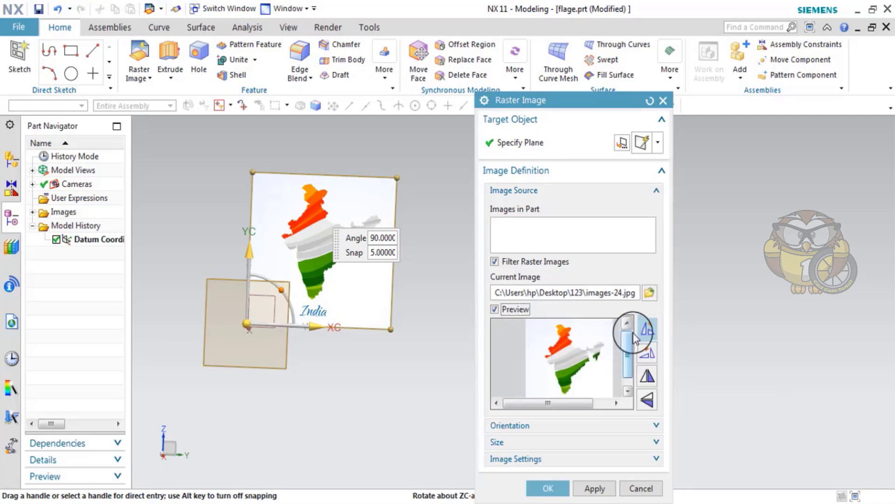
left_click(649, 329)
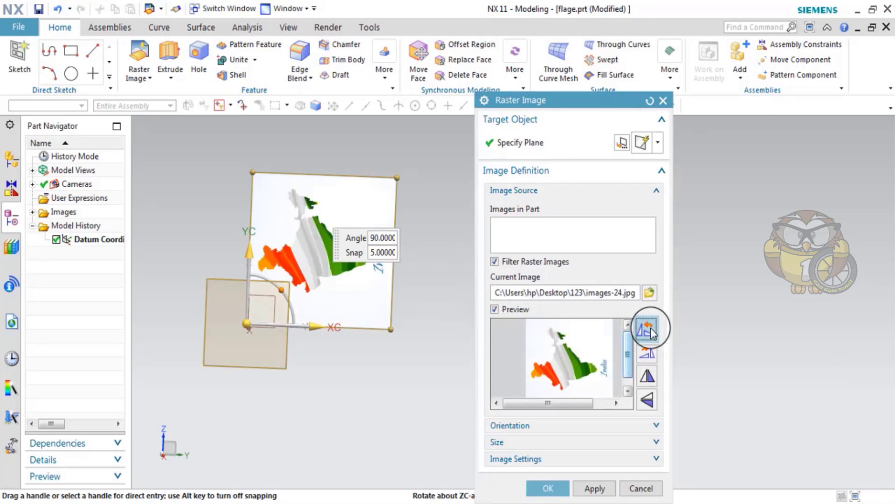
left_click(651, 330)
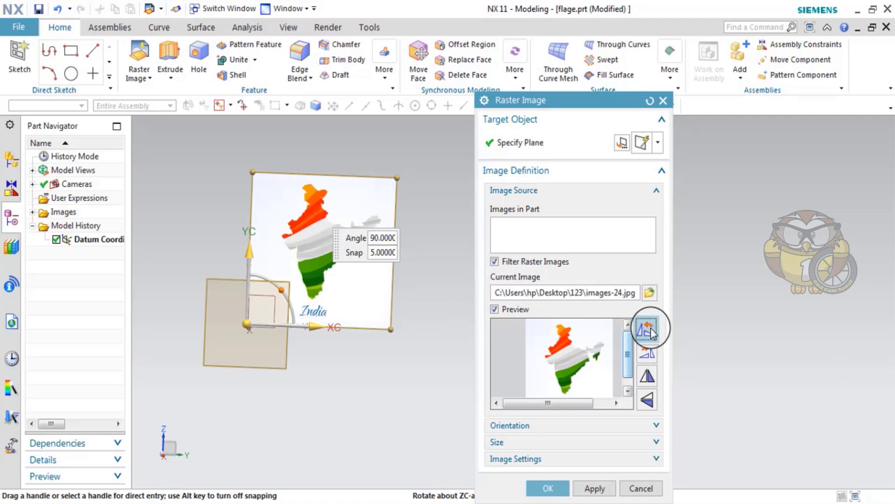
left_click(647, 355)
left_click(648, 354)
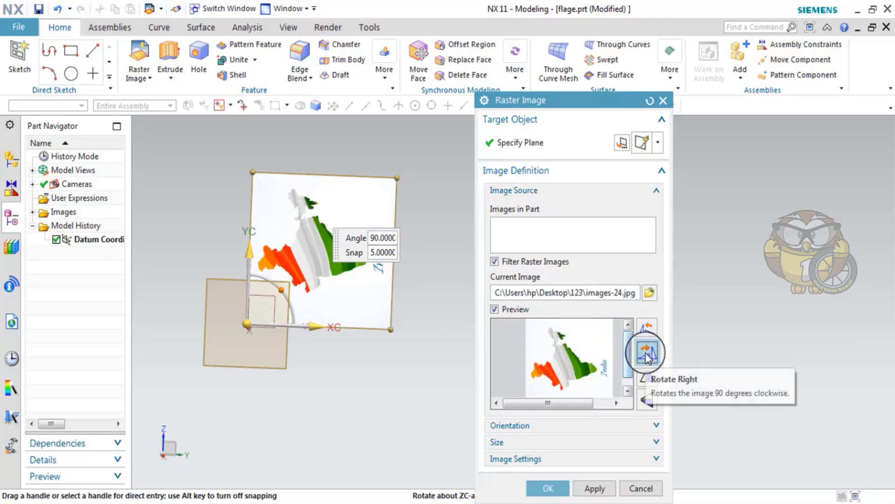
left_click(647, 354)
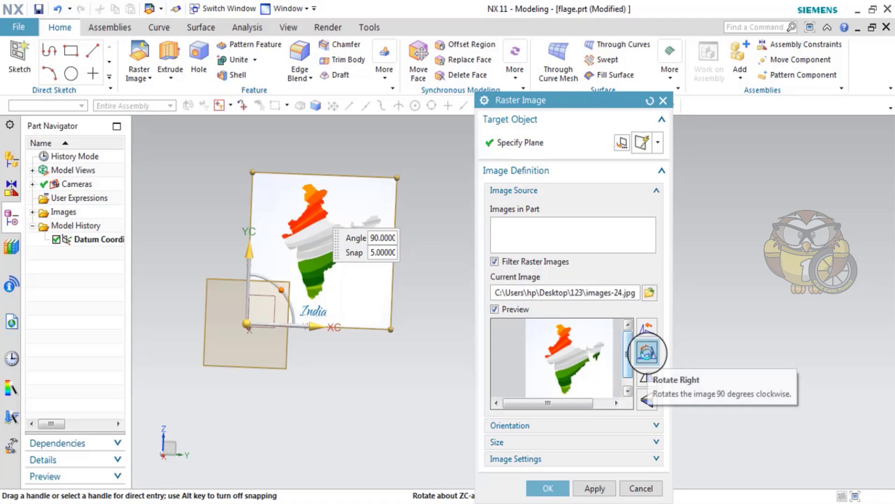
left_click(647, 375)
left_click(647, 375)
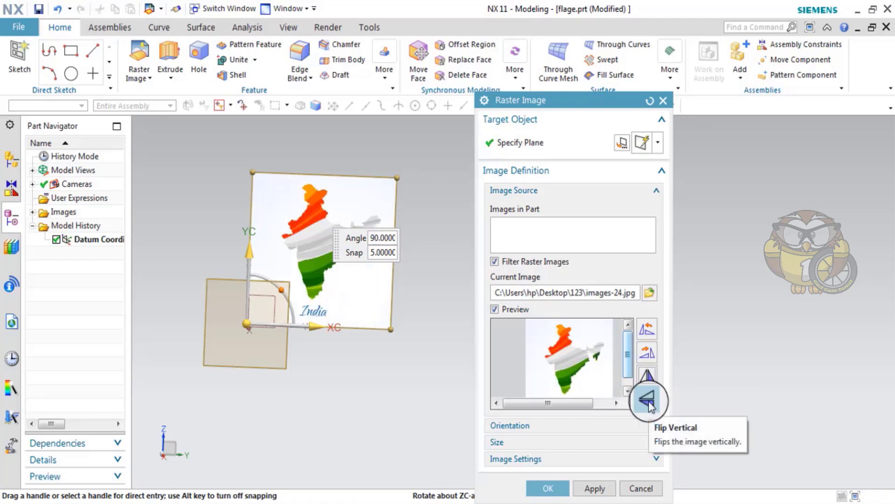
left_click(648, 401)
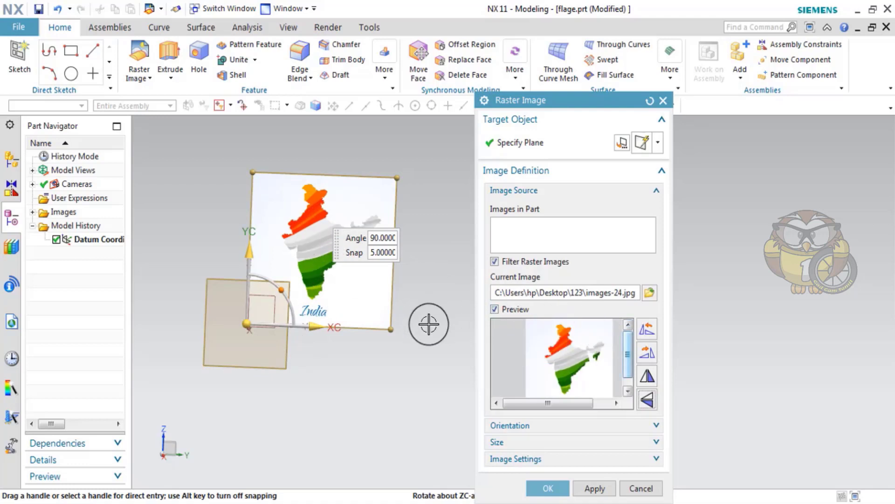
Step: Expand the Orientation settings and square the view onto the image plane
left_click(657, 192)
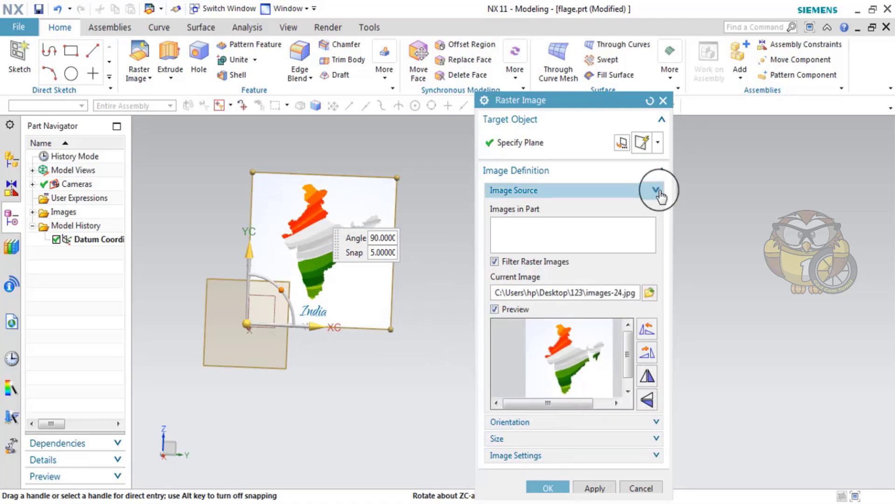
left_click(647, 212)
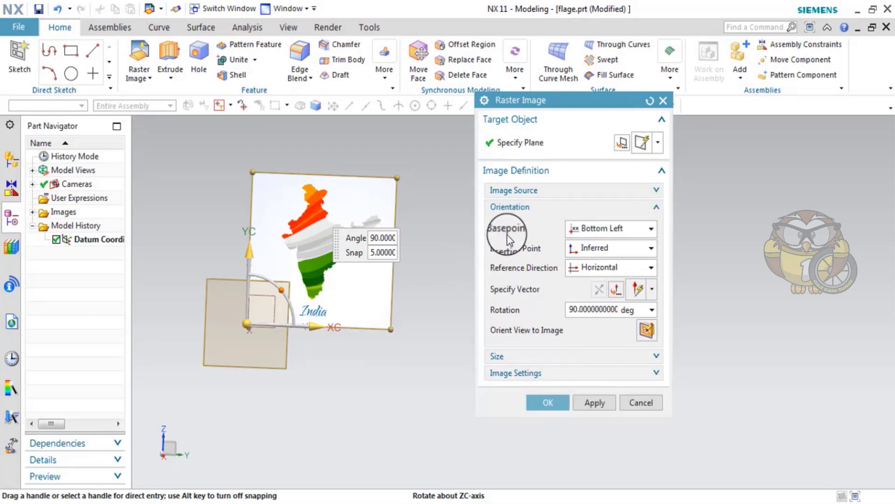
right_click(409, 371)
key("Escape")
key("F8")
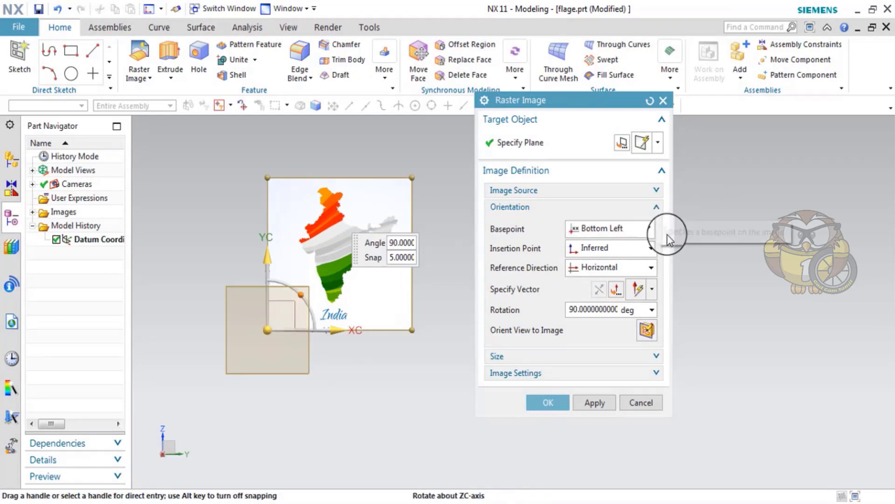
Step: Try Basepoint anchors bottom centre, bottom right, middle left, centre and middle right
left_click(652, 230)
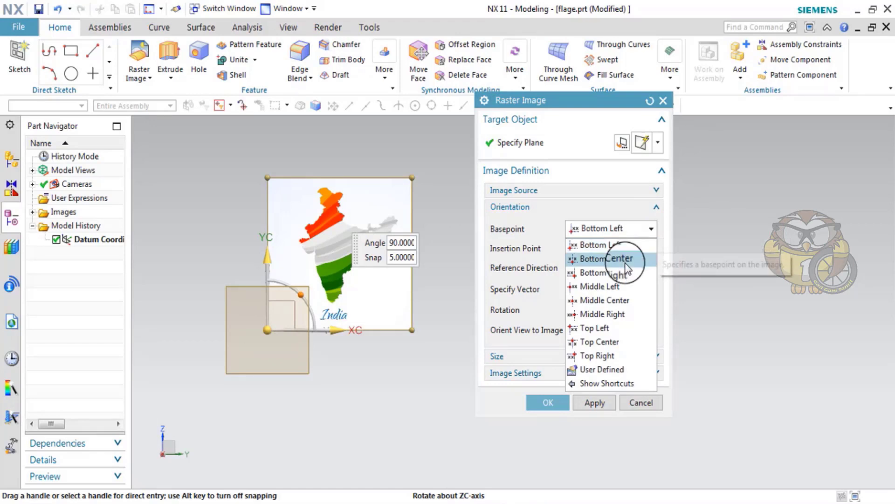
left_click(624, 259)
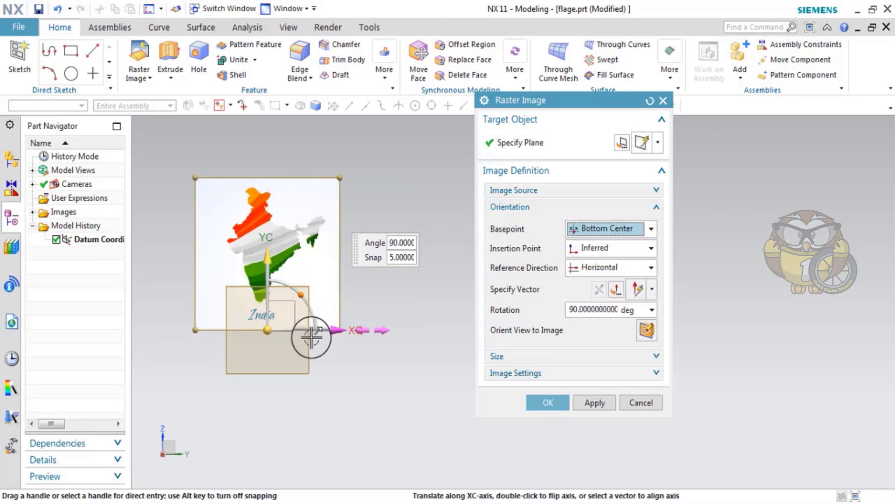
left_click(651, 229)
left_click(615, 275)
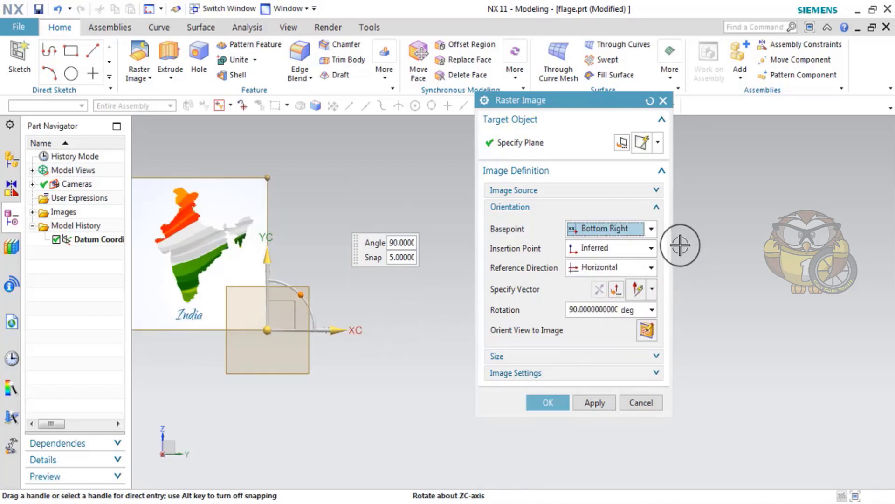
left_click(650, 229)
left_click(630, 286)
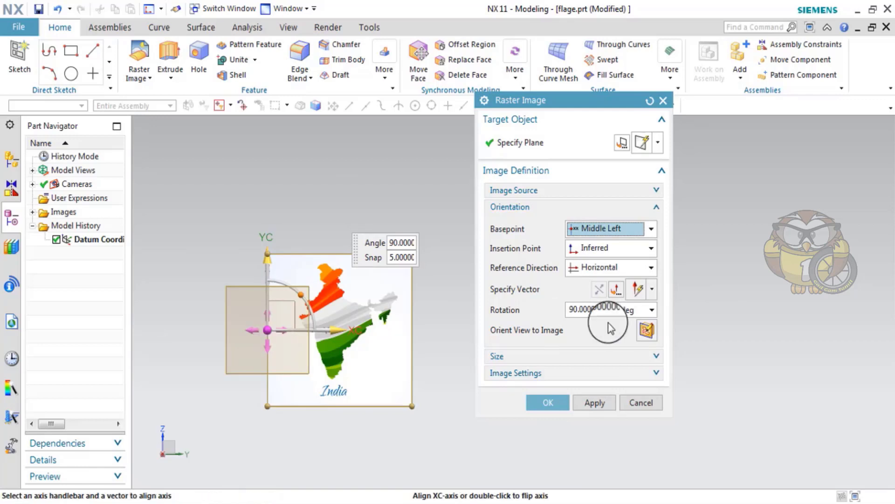
left_click(651, 228)
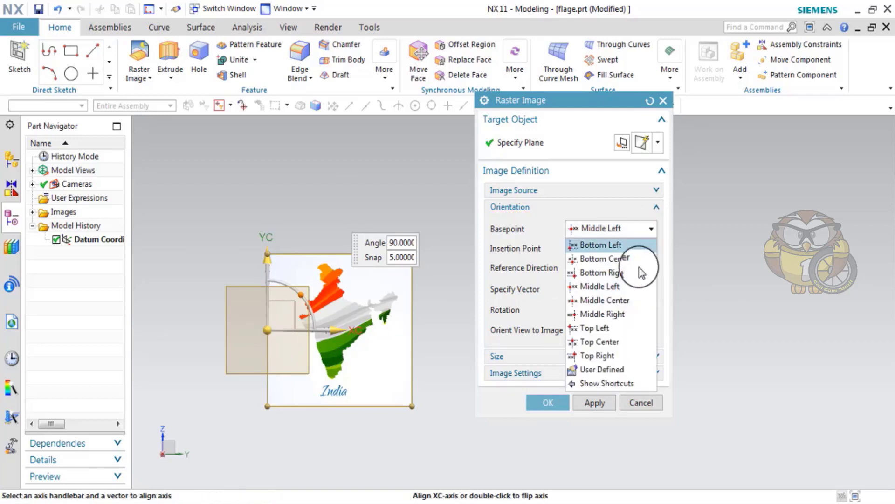
left_click(627, 301)
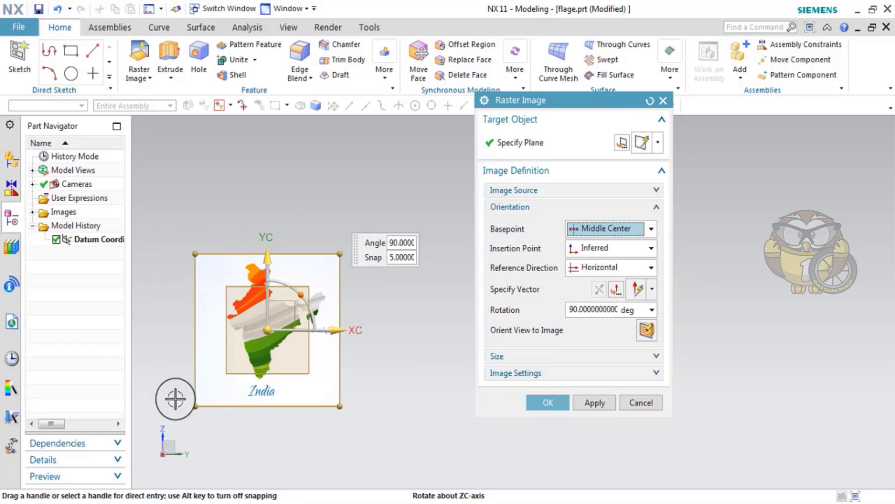
left_click(653, 230)
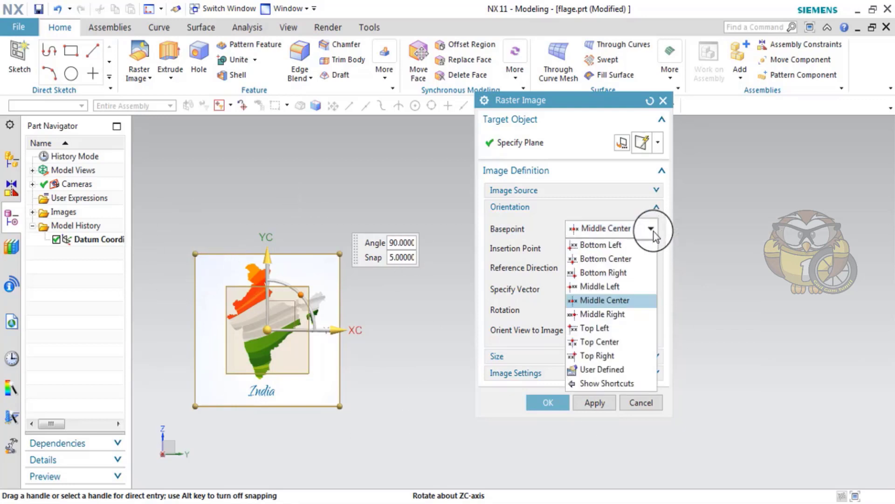
left_click(624, 315)
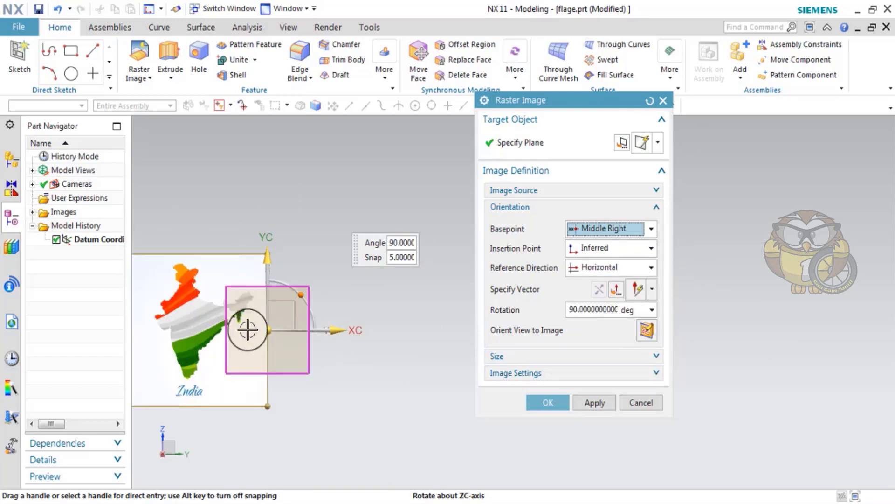
Step: Try top left, top centre and top right anchors, then return Basepoint to bottom left
left_click(649, 228)
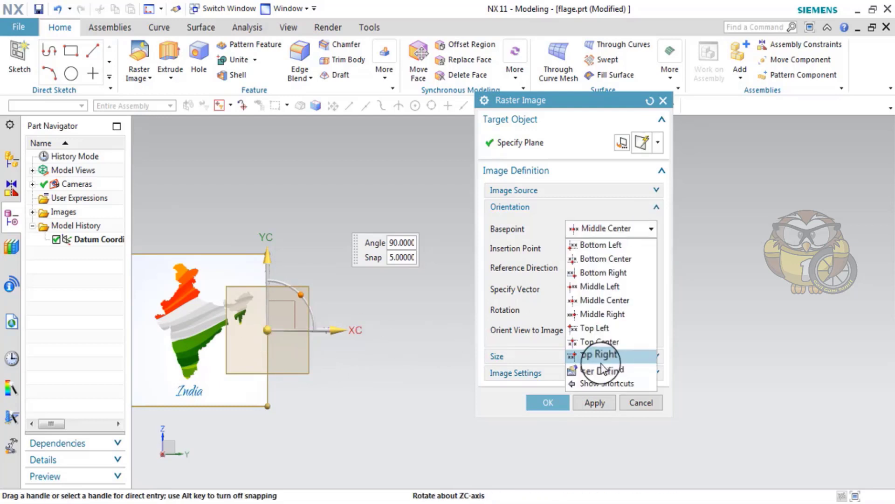
left_click(606, 331)
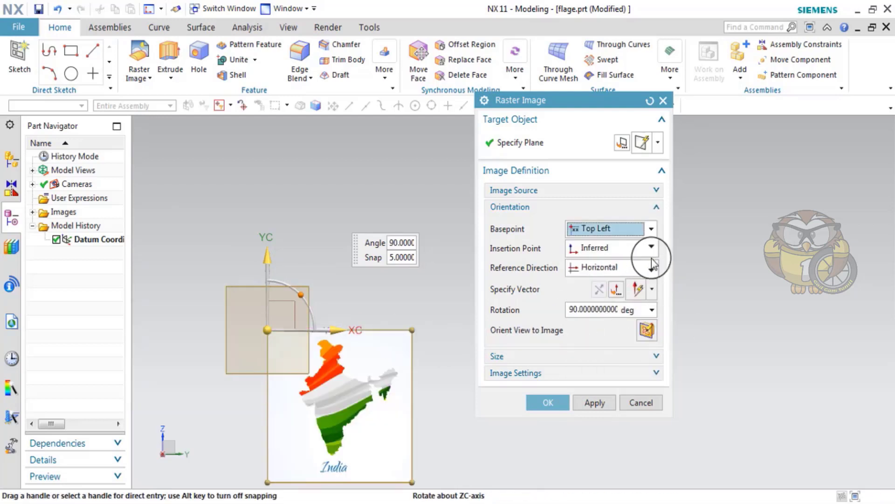
left_click(651, 228)
left_click(624, 341)
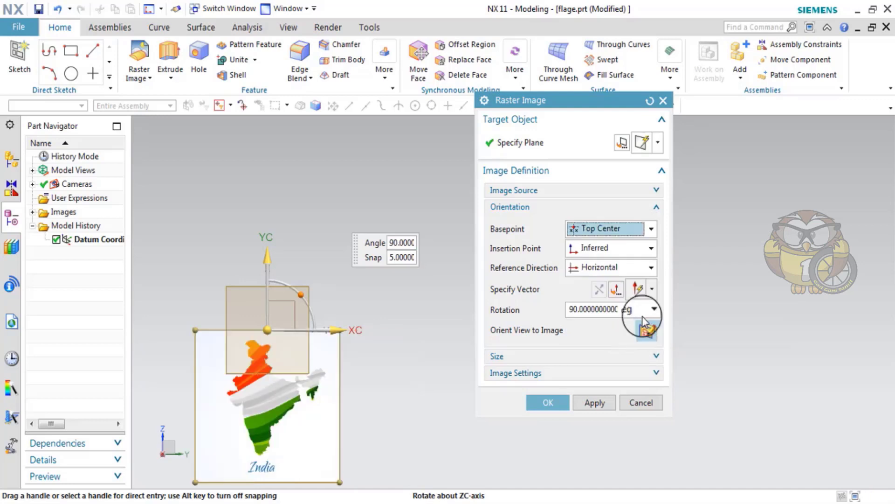
left_click(650, 229)
left_click(622, 358)
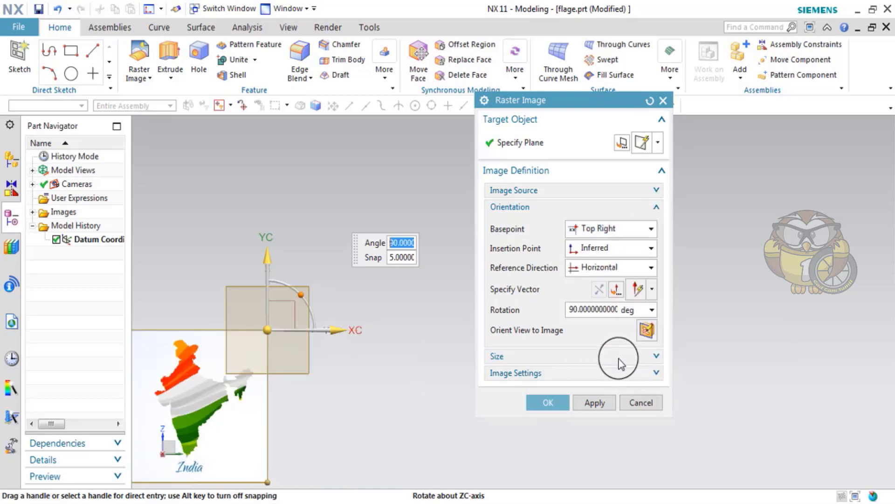
scroll(431, 415, "up", 4)
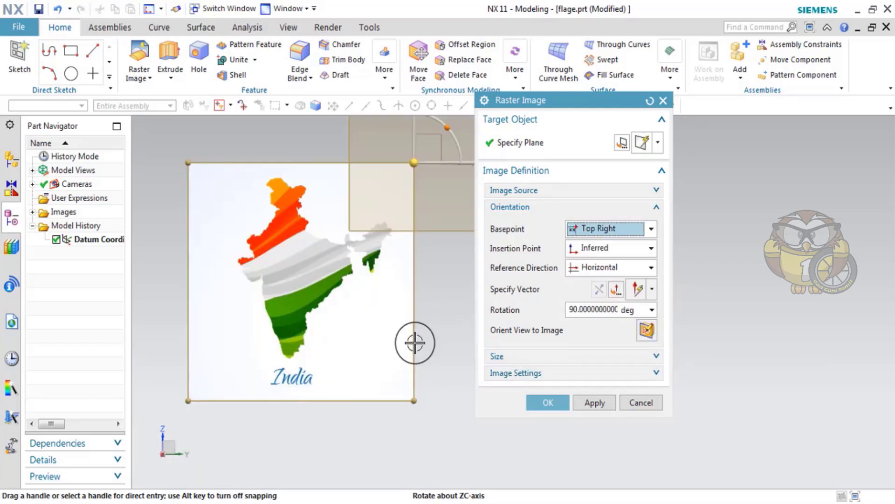
left_click(650, 228)
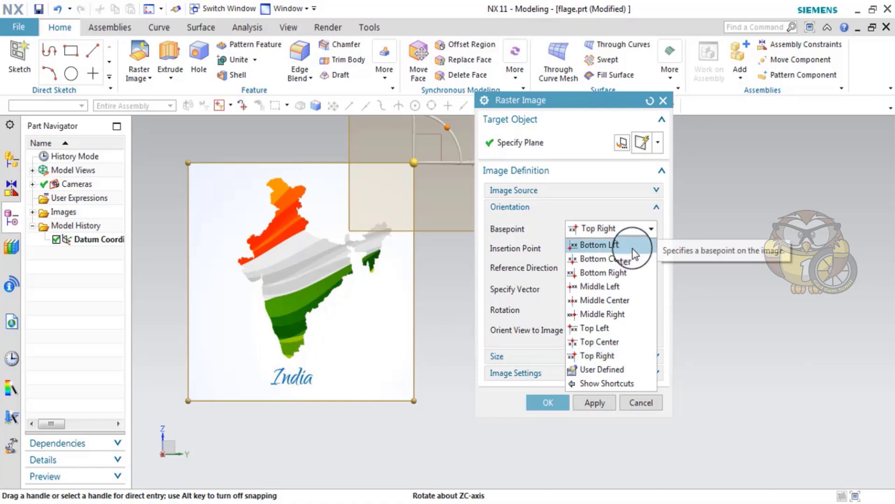
left_click(633, 250)
scroll(437, 336, "down", 4)
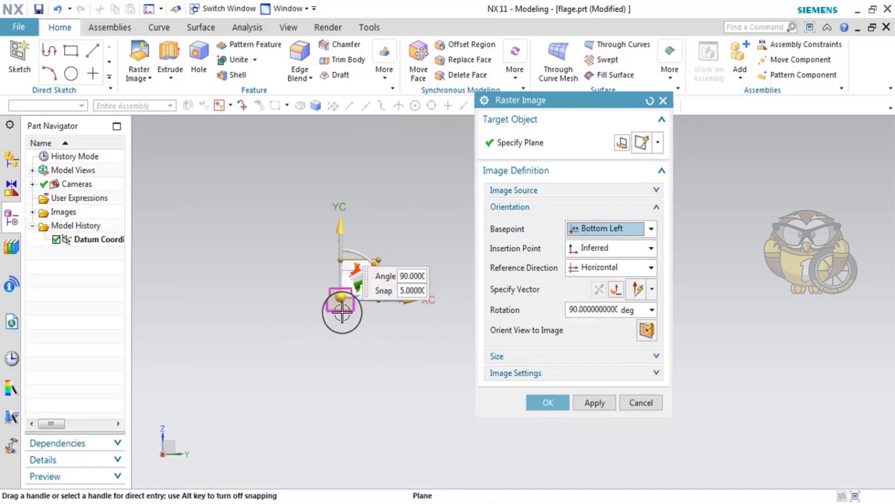
scroll(385, 265, "up", 2)
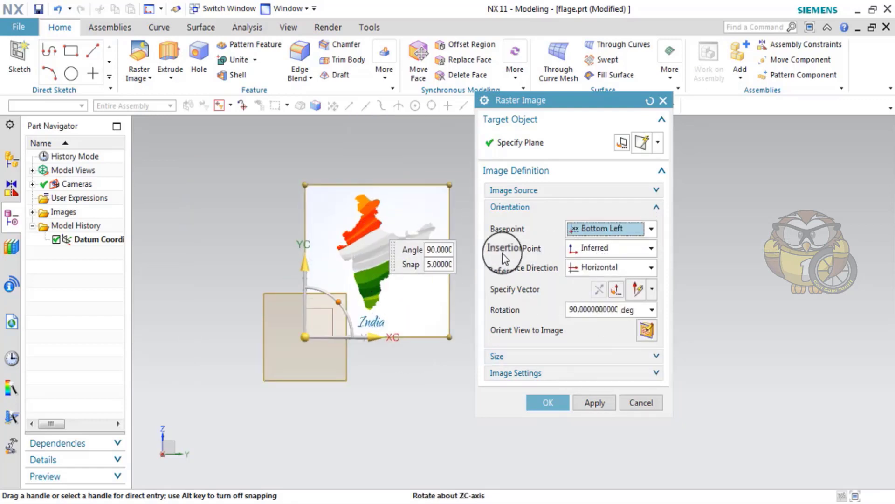
Step: Set Insertion Point to User Defined, pick a point, then cancel the Raster Image dialog
left_click(635, 249)
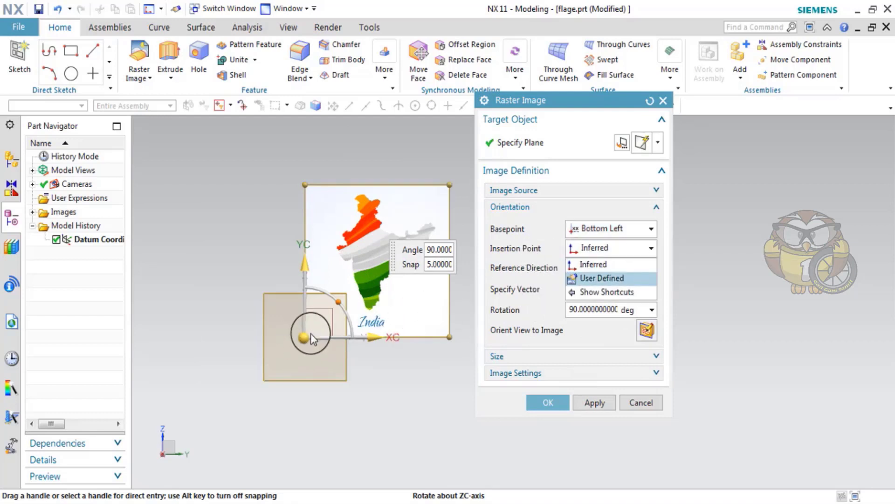
left_click(591, 280)
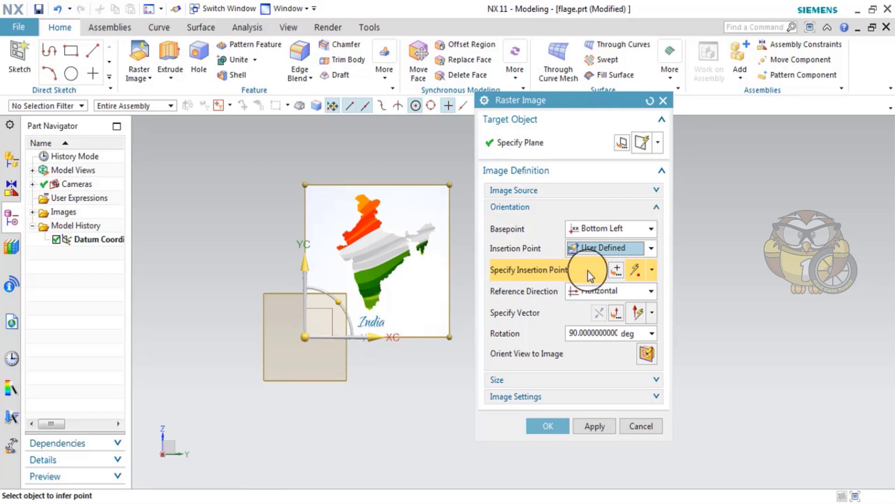
left_click(652, 270)
left_click(652, 271)
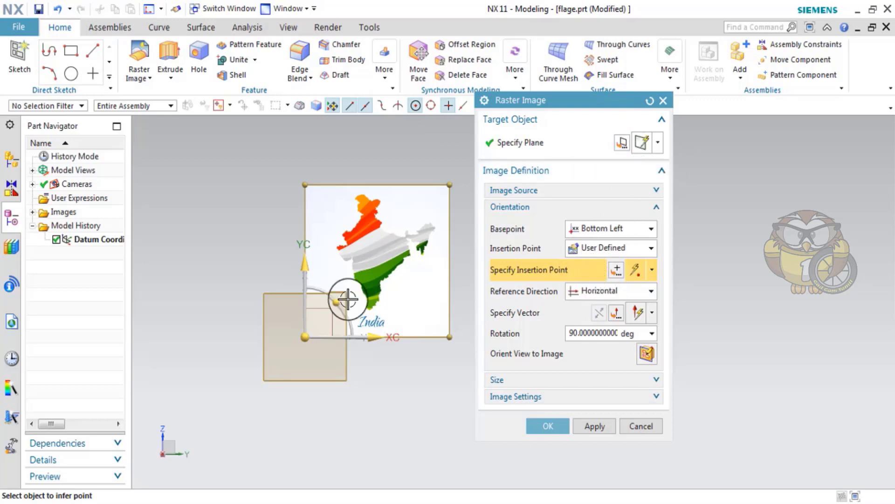
left_click(222, 245)
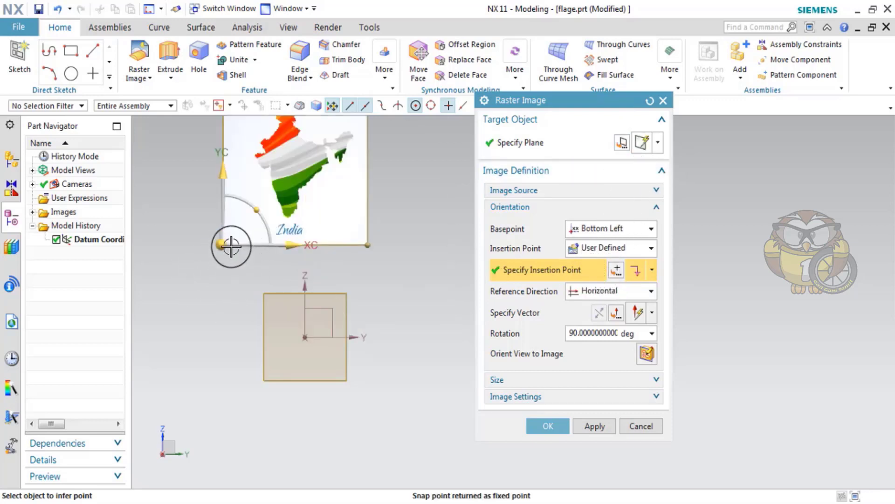
left_click(652, 275)
Step: Restart Raster Image with a User Defined insertion point and horizontal reference direction
key("Escape")
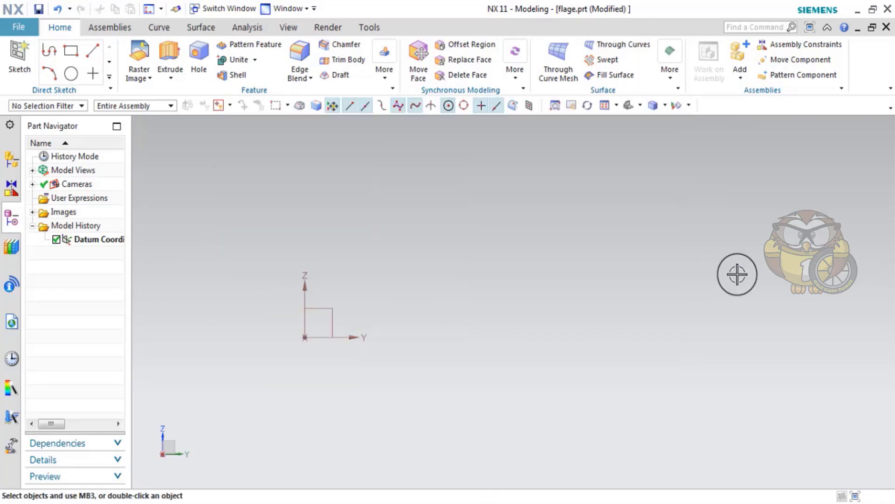
key("F4")
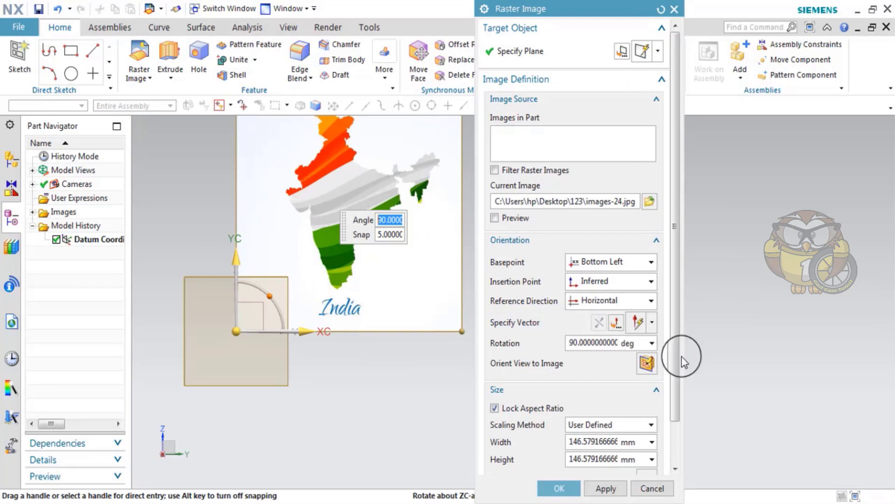
left_click(628, 281)
left_click(625, 314)
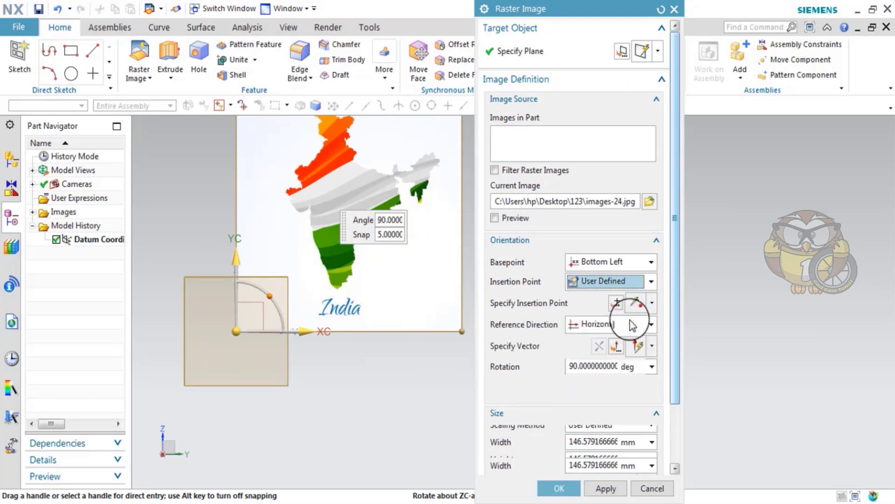
left_click(607, 324)
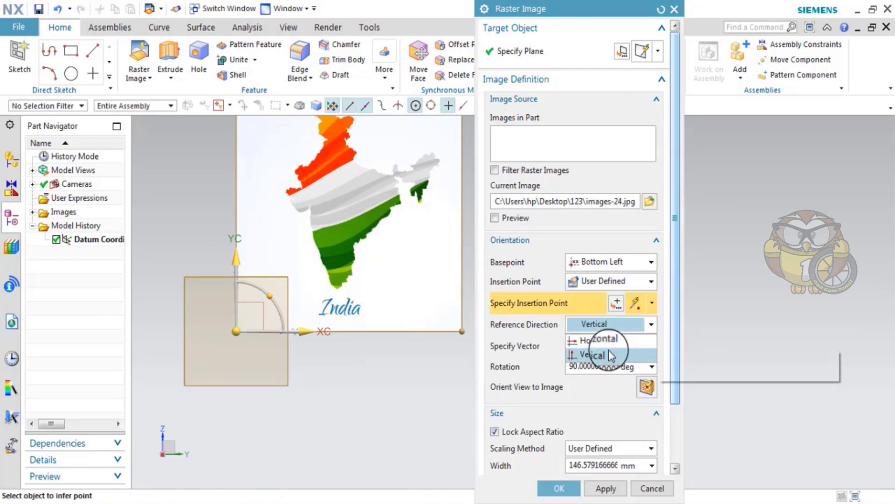
left_click(611, 356)
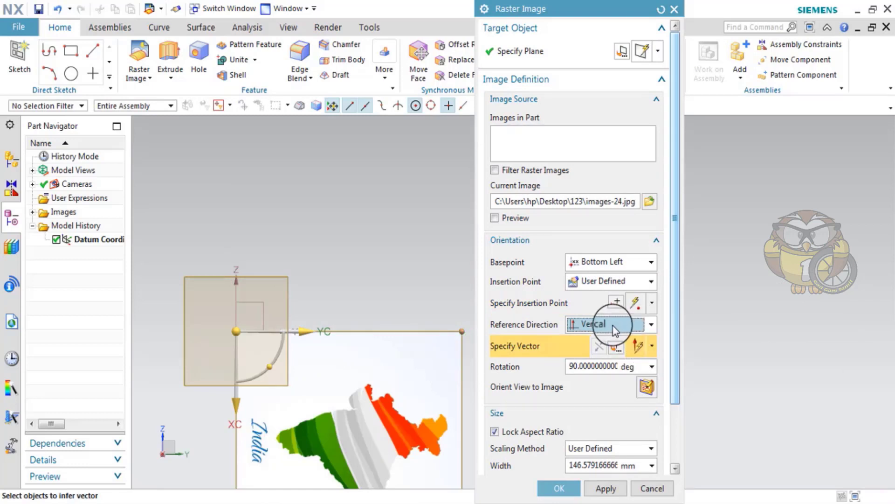
left_click(583, 324)
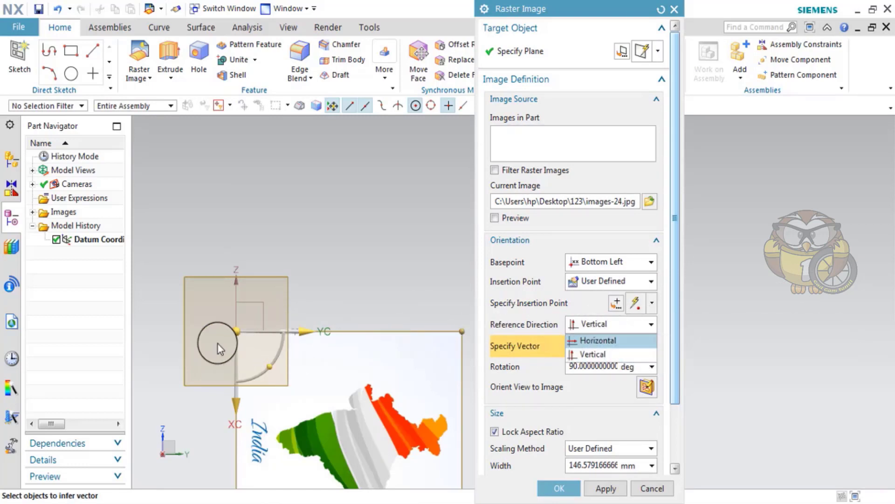
left_click(598, 340)
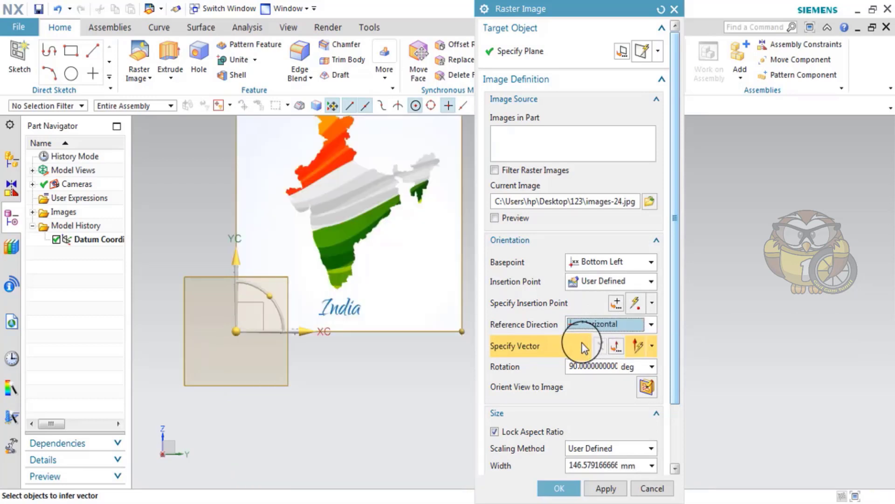
Step: Set the image rotation angle, trying 45° and settling on 90°
left_click(651, 348)
left_click(651, 348)
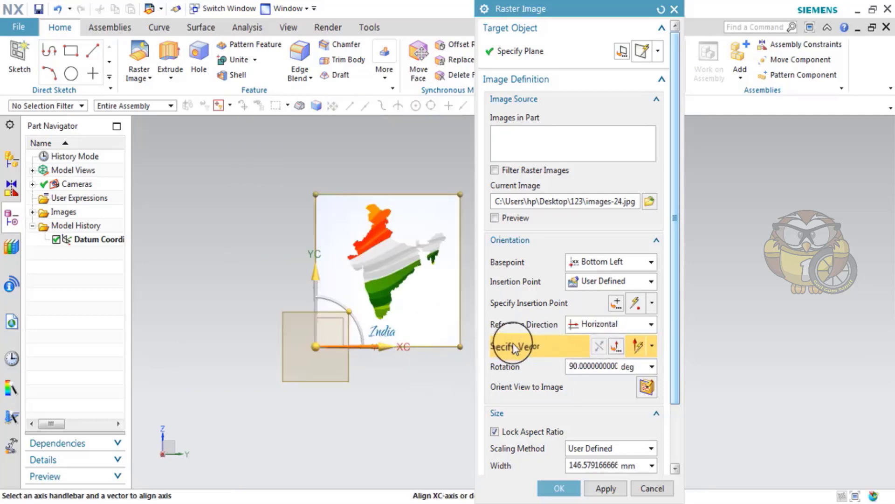
left_click(652, 346)
left_click(639, 140)
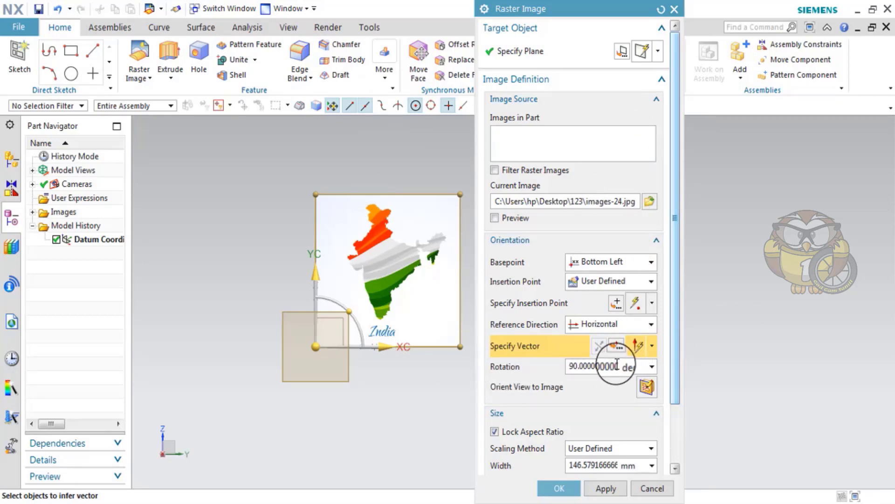
double_click(617, 365)
type("4")
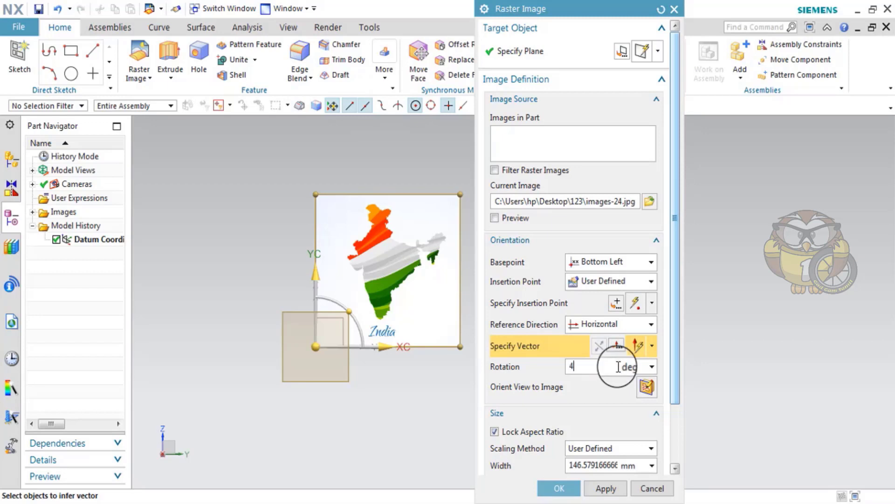
type("5")
key("Return")
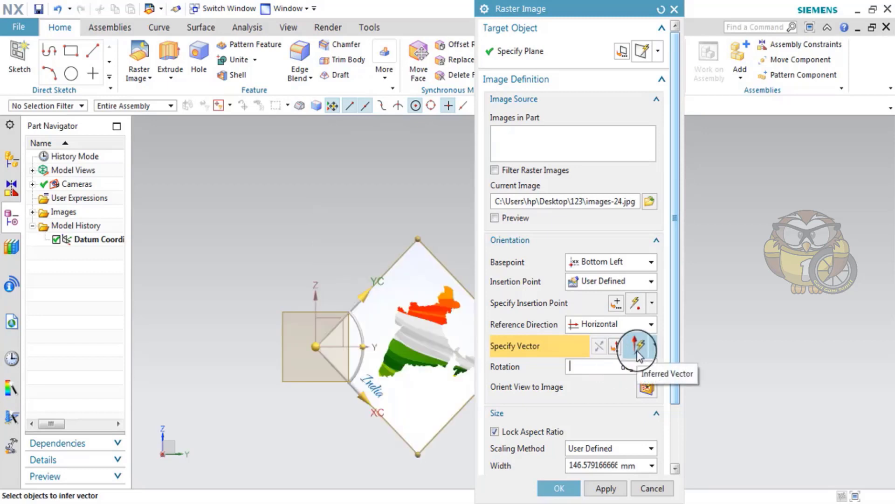
key("Return")
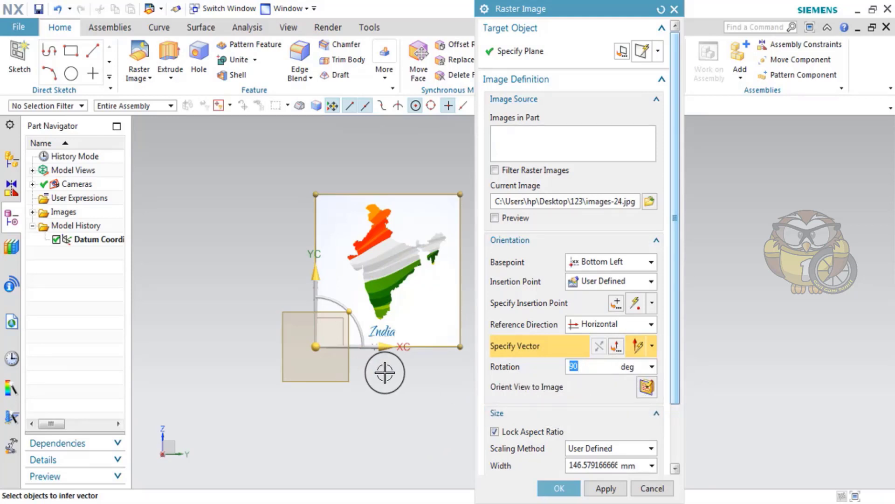
Step: Specify the horizontal inferred vector and orient the view to face the image
scroll(385, 371, "up", 1)
scroll(390, 364, "down", 5)
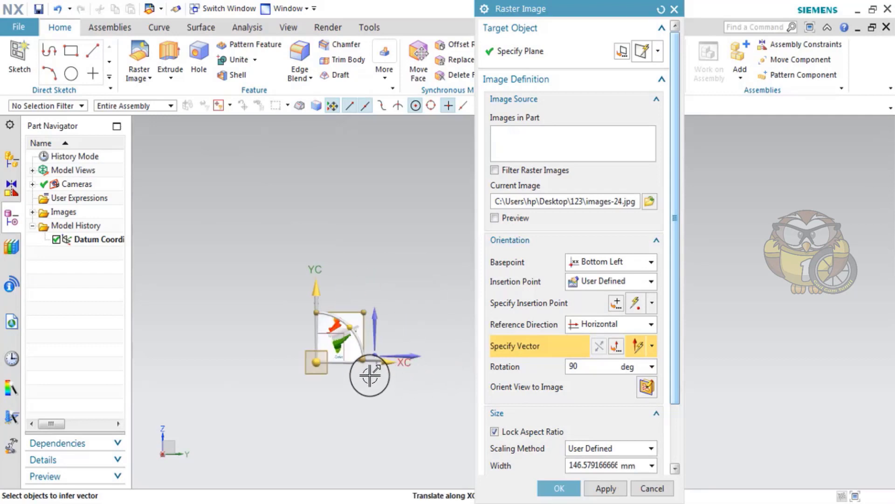
scroll(370, 375, "up", 3)
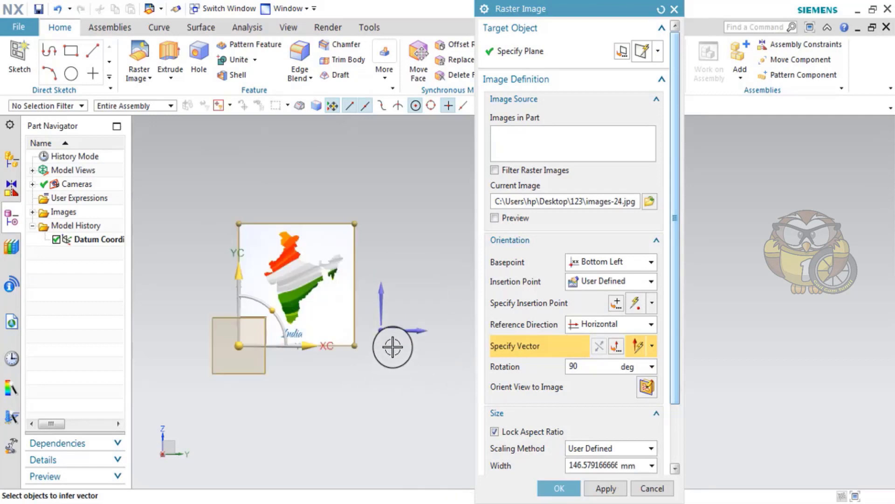
left_click(387, 294)
left_click(410, 329)
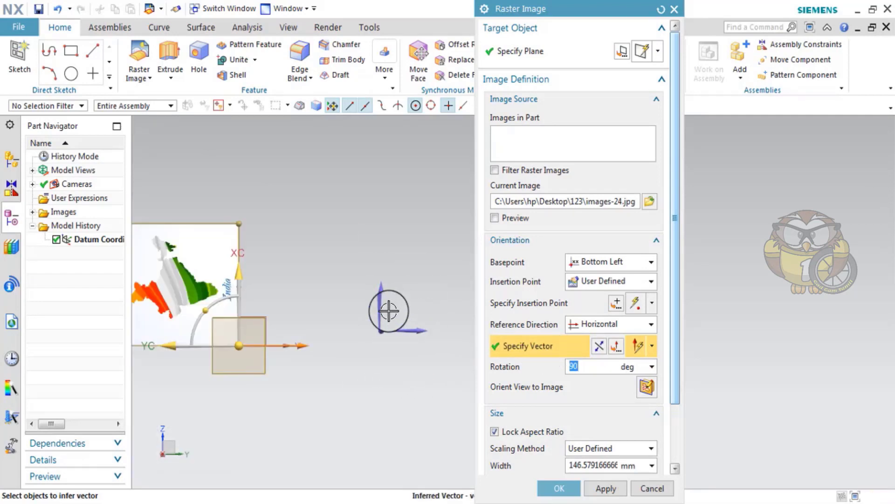
double_click(588, 358)
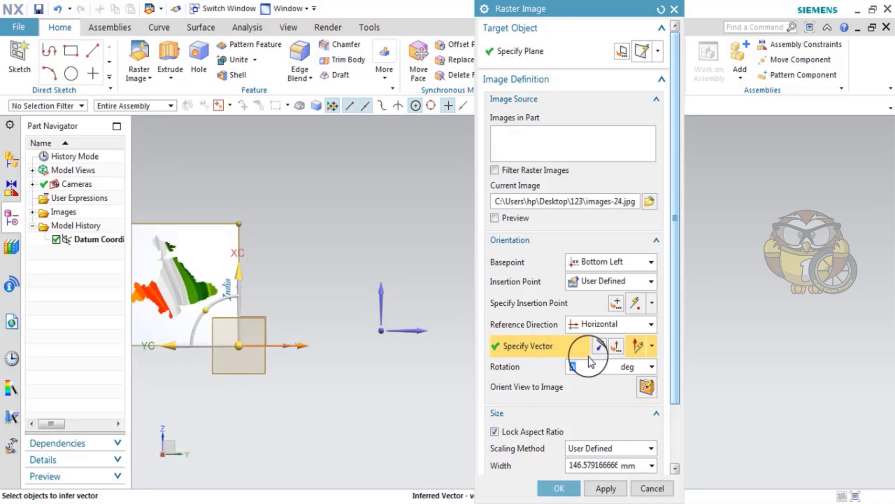
left_click(646, 386)
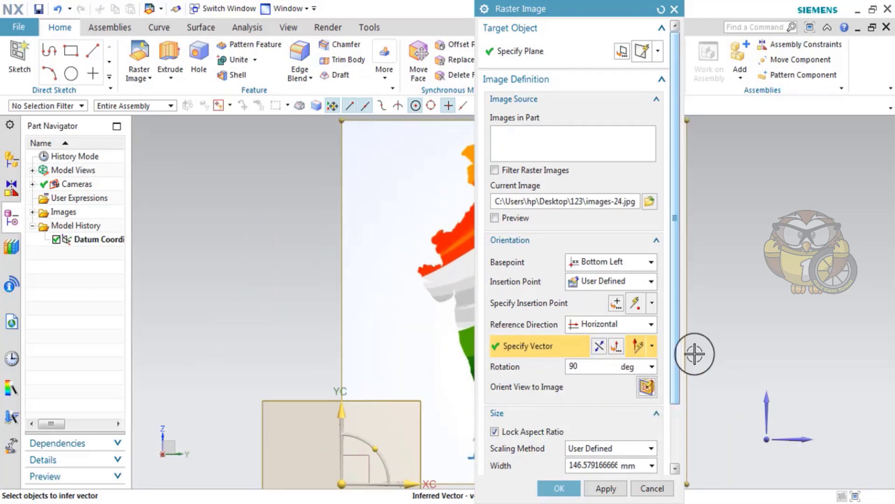
mouse_move(605, 17)
left_mouse_down()
mouse_move(835, 57)
mouse_move(823, 60)
left_mouse_up()
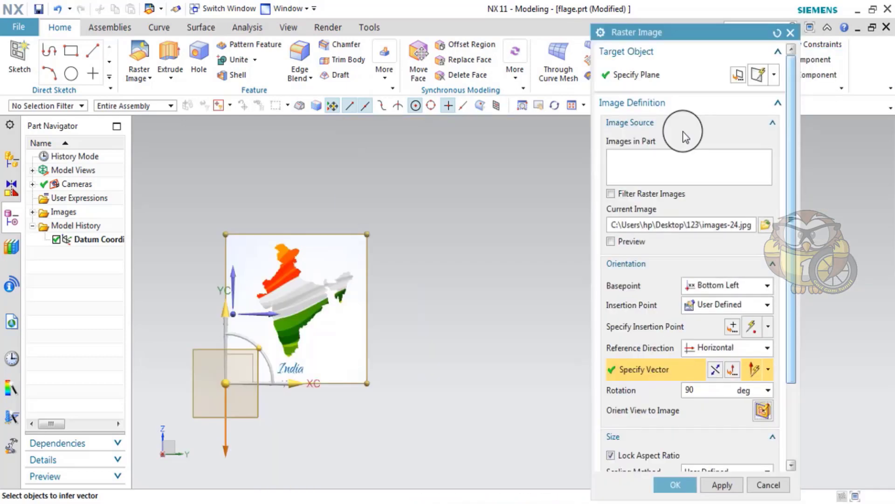
Step: Try User Defined scaling with image width 100 mm and height 200 mm
left_click(737, 123)
left_click(760, 138)
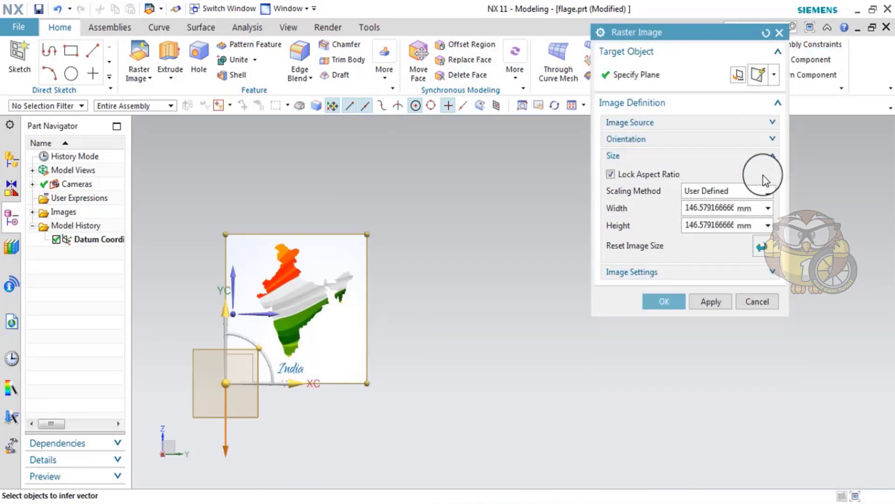
left_click(741, 156)
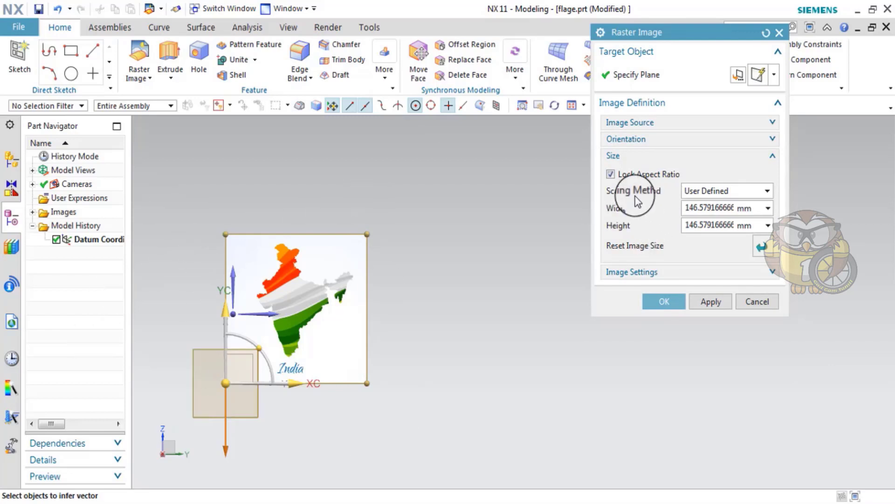
left_click(712, 191)
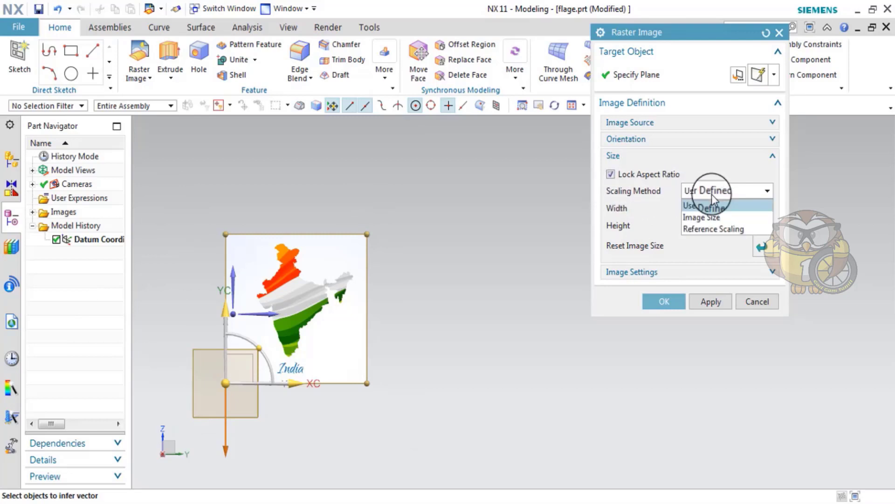
left_click(712, 194)
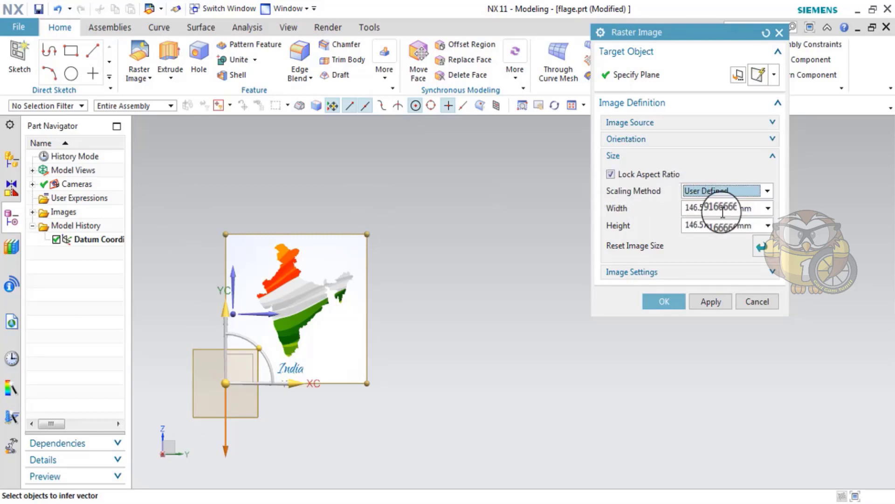
double_click(731, 212)
key("BackSpace")
key("Return")
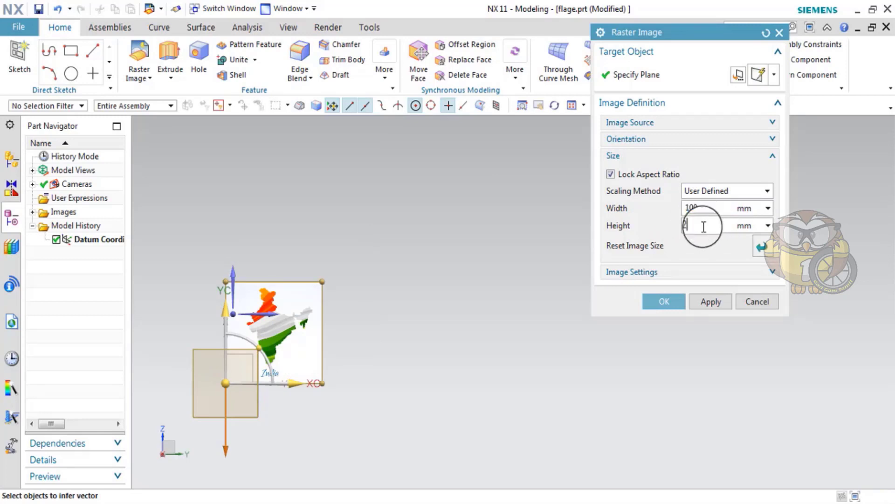
type("00")
key("Return")
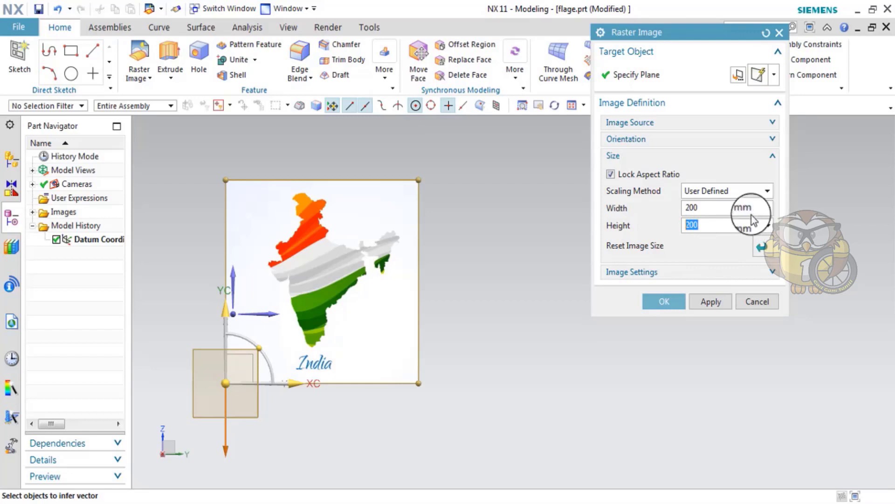
Step: Try Image Size, then Reference Scaling using two picked reference points
left_click(751, 191)
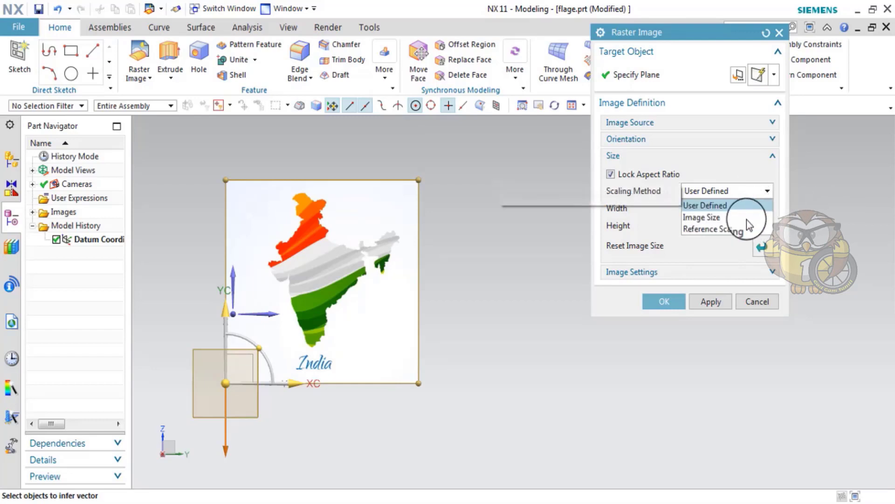
left_click(746, 218)
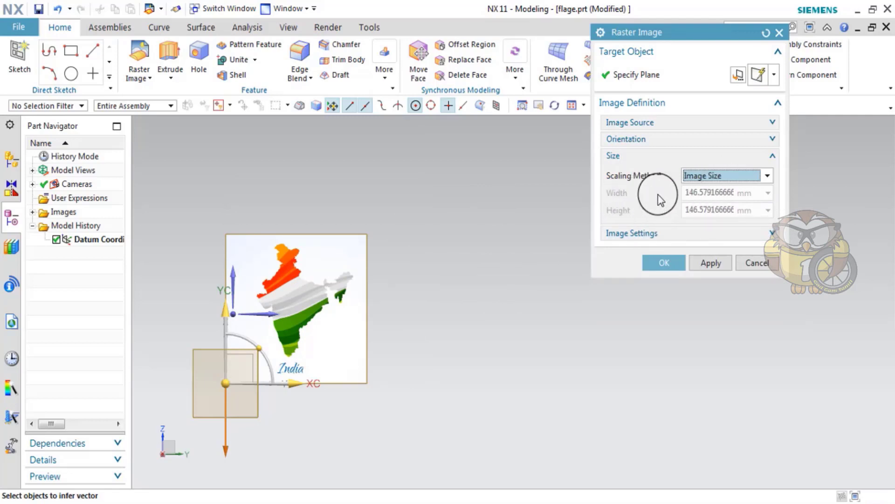
left_click(729, 184)
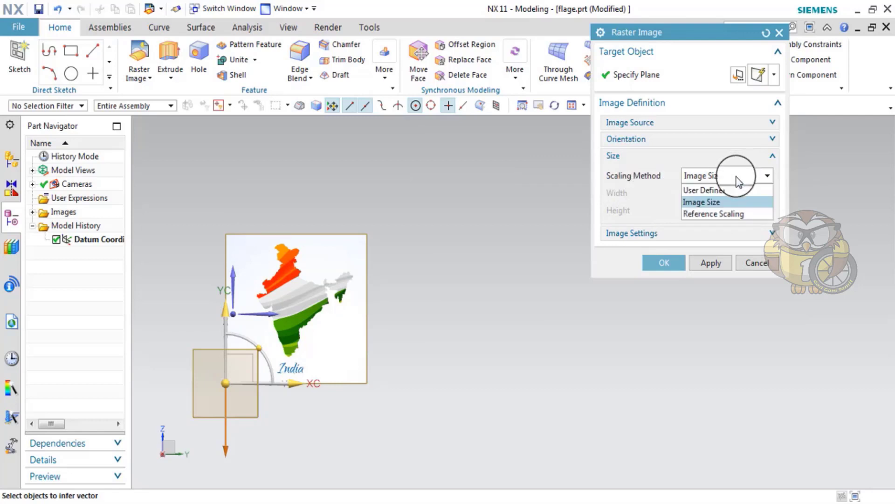
left_click(731, 214)
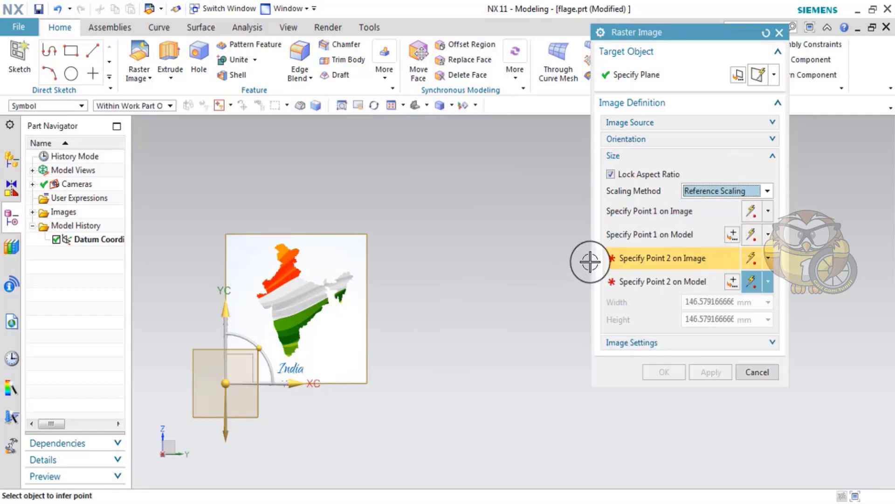
left_click(667, 212)
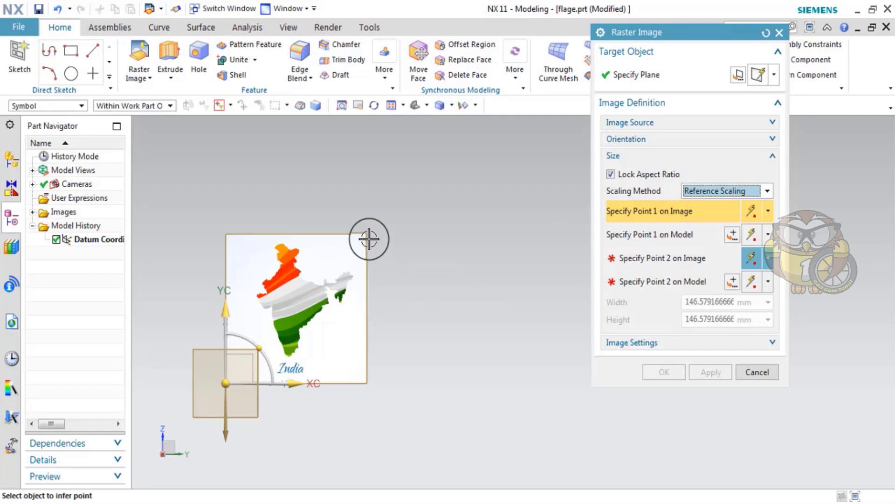
left_click(466, 333)
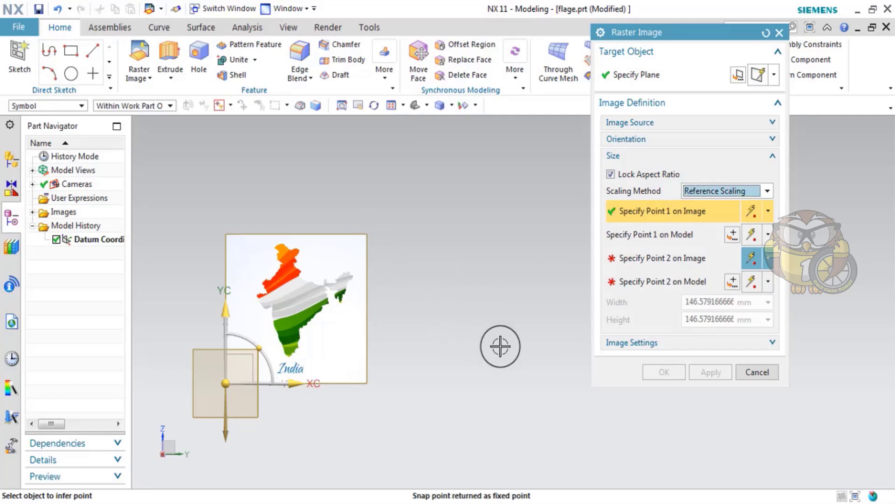
left_click(648, 256)
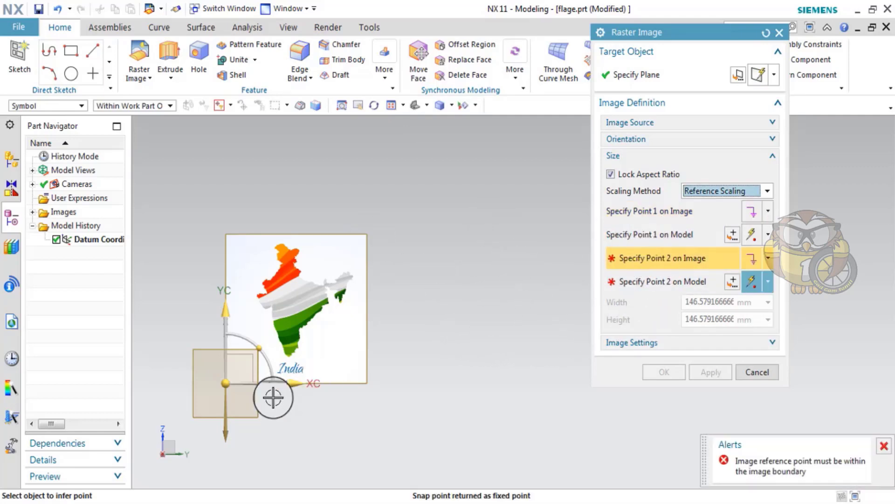
left_click(367, 383)
left_click(368, 233)
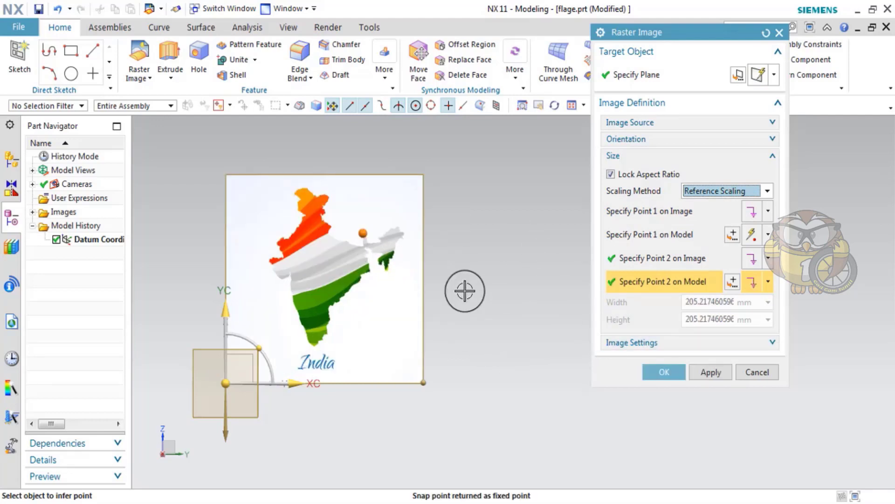
Step: Set Scaling Method back to Image Size, keeping the map at 146.58 mm
left_click(739, 191)
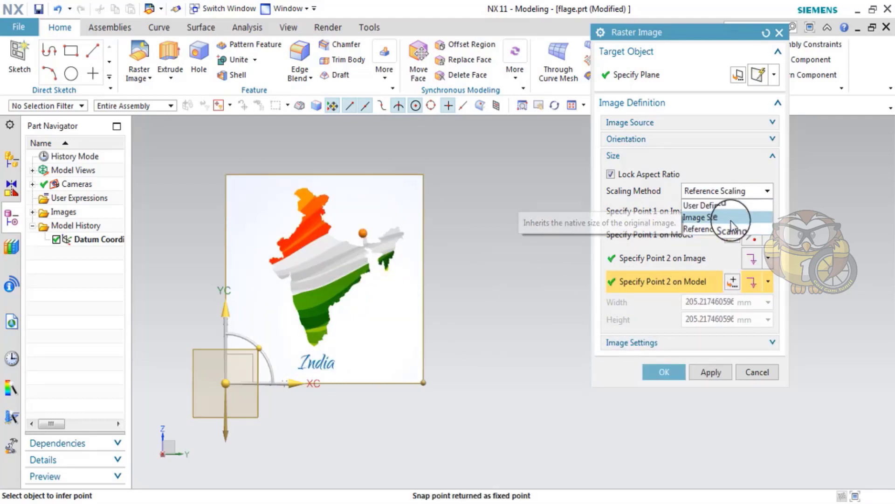
left_click(731, 217)
scroll(261, 277, "up", 5)
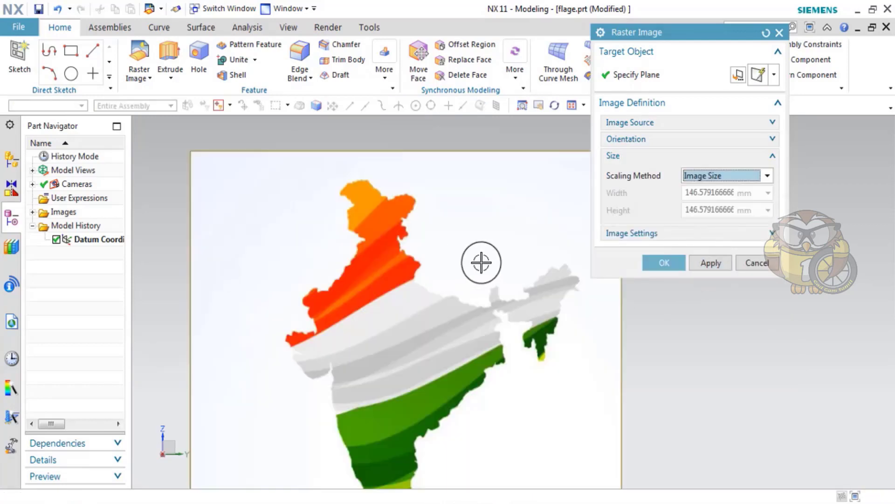
scroll(466, 279, "down", 5)
scroll(452, 301, "up", 3)
scroll(388, 307, "down", 1)
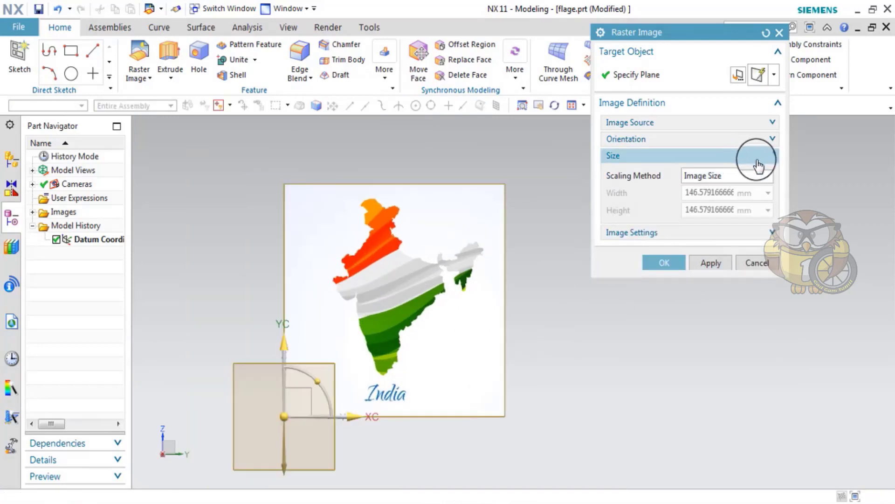
left_click(754, 157)
Step: Preview the India map image in the Greyscale and Monochrome colour modes
left_click(754, 175)
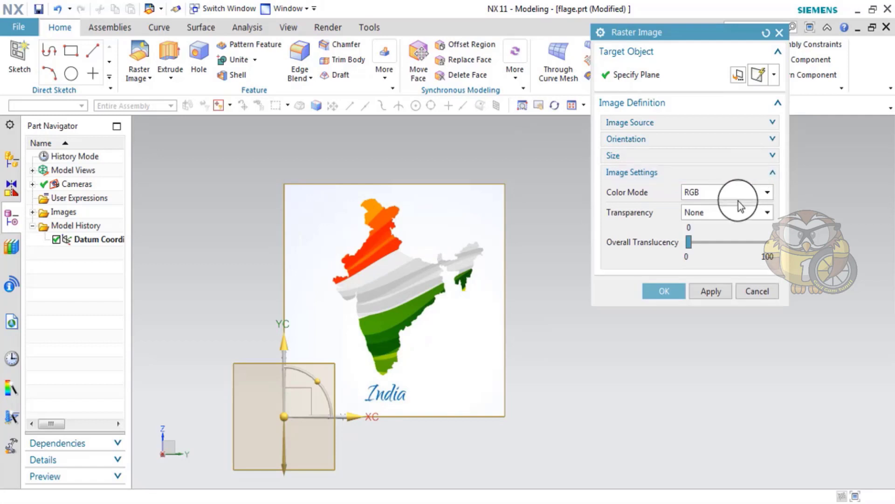
left_click(746, 194)
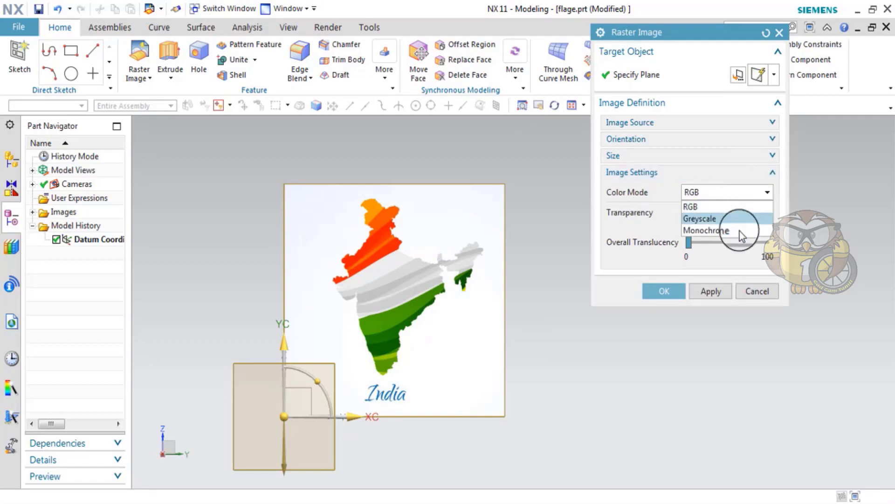
left_click(735, 208)
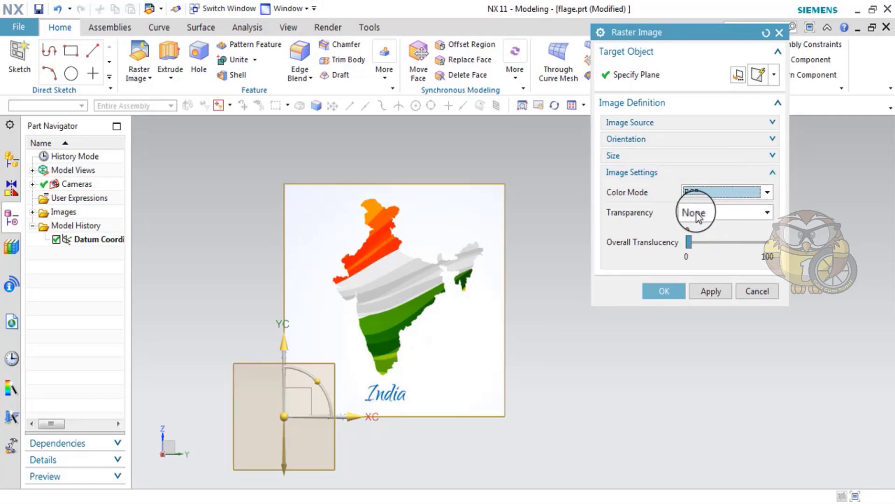
left_click(699, 192)
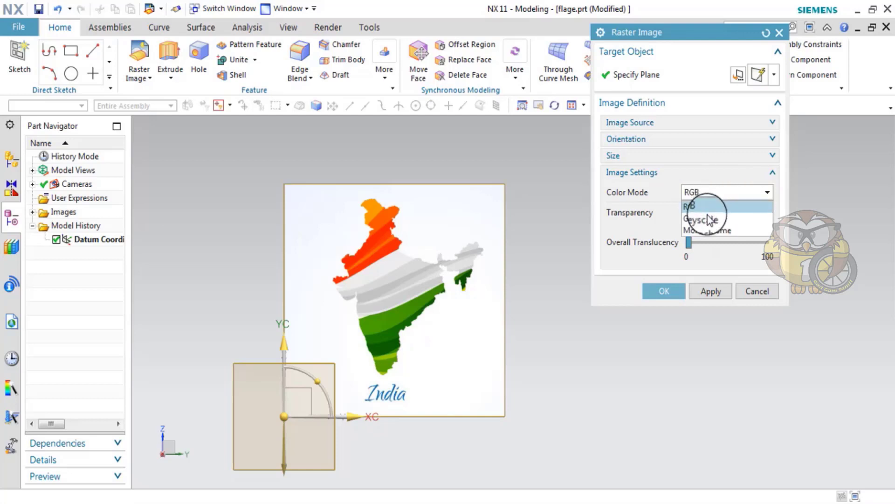
left_click(704, 209)
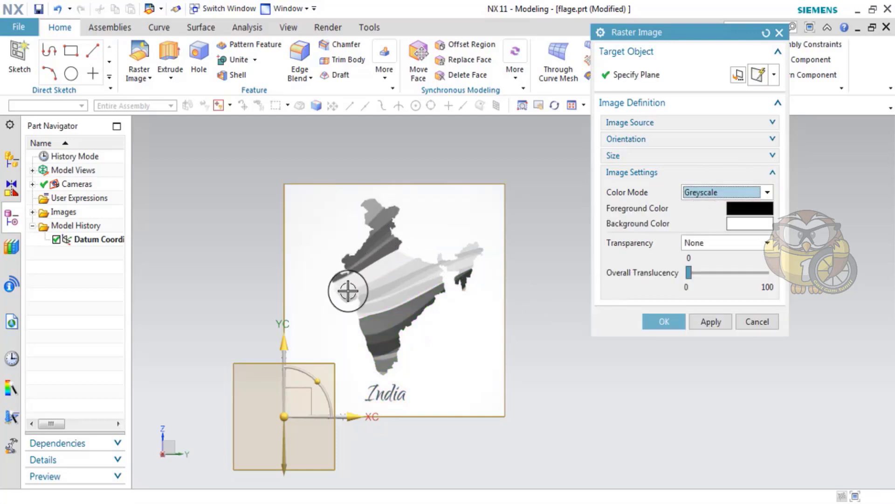
left_click(751, 200)
left_click(748, 230)
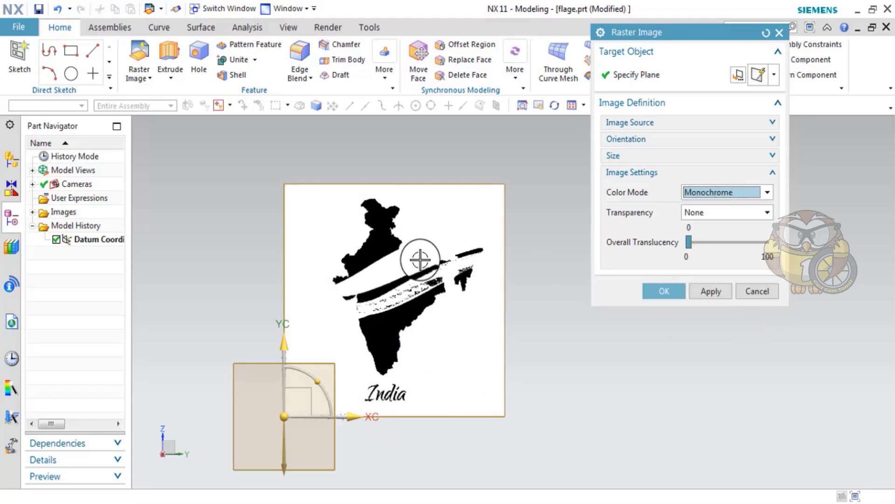
Step: Try Pixel Color transparency, then revert the image to RGB colour with no transparency
left_click(703, 212)
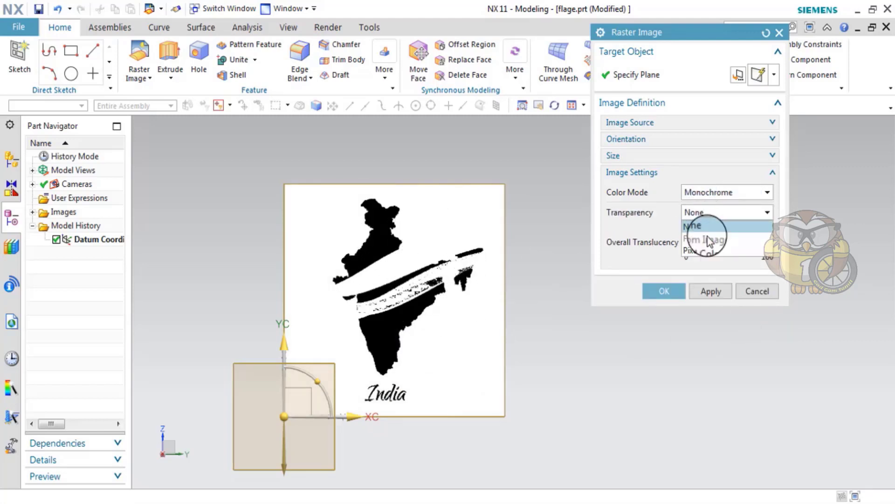
left_click(704, 250)
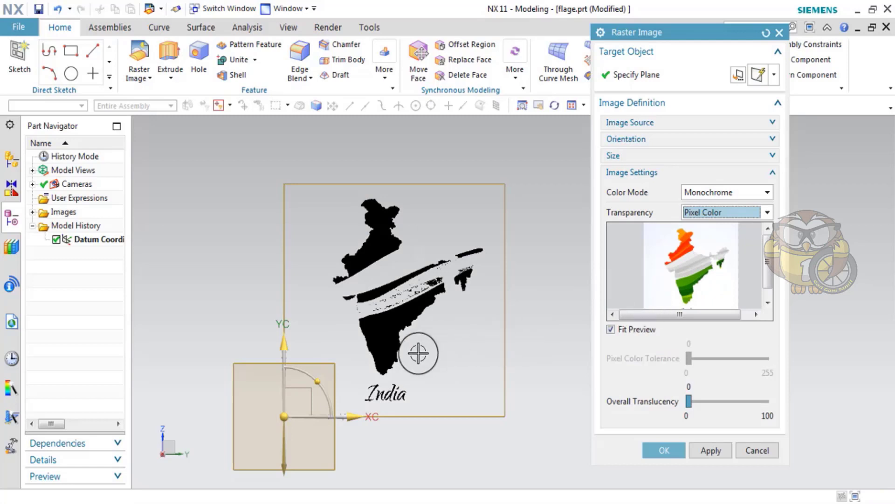
mouse_move(689, 401)
left_mouse_down()
mouse_move(726, 401)
mouse_move(688, 402)
left_mouse_up()
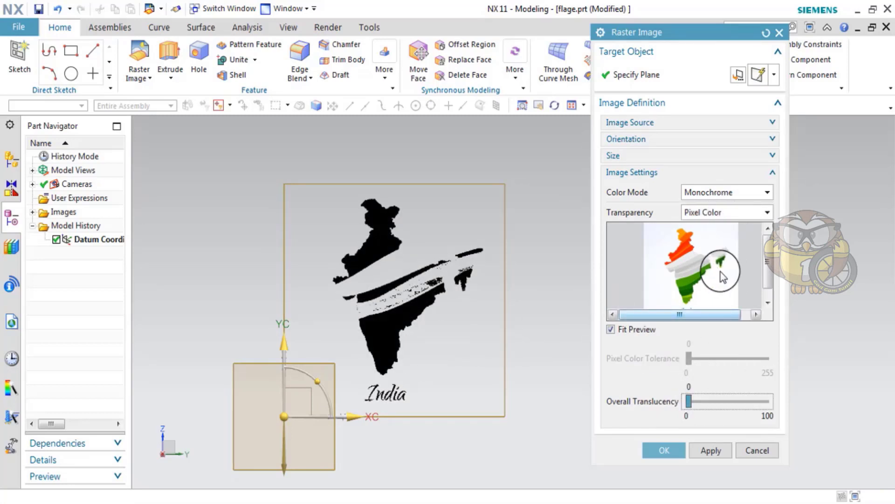
left_click(727, 213)
left_click(728, 242)
left_click(720, 192)
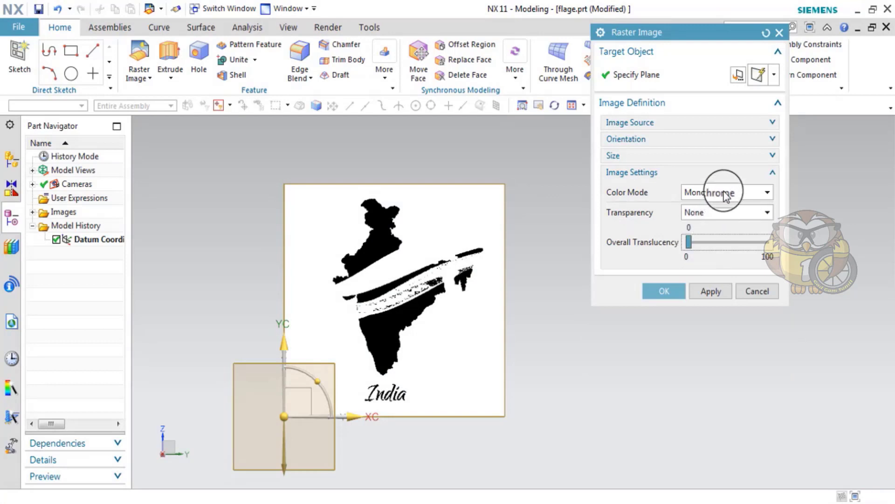
left_click(716, 224)
mouse_move(694, 249)
left_mouse_down()
mouse_move(732, 256)
mouse_move(693, 255)
left_mouse_up()
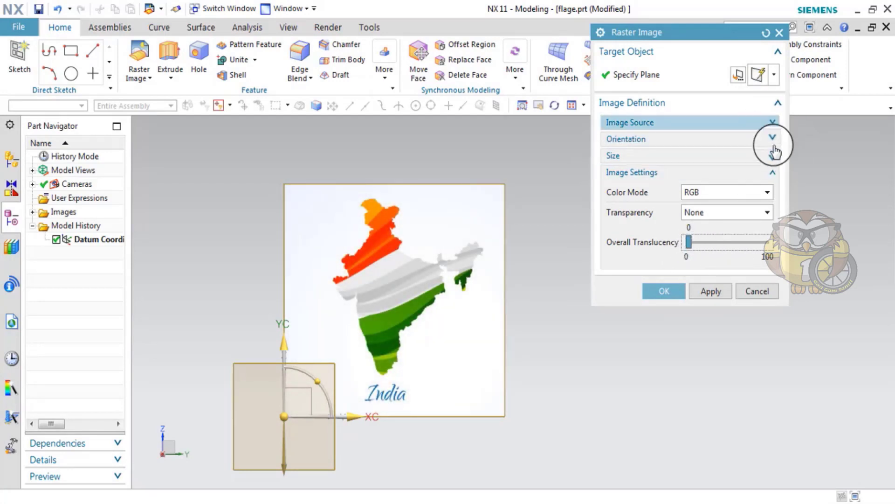
left_click(772, 172)
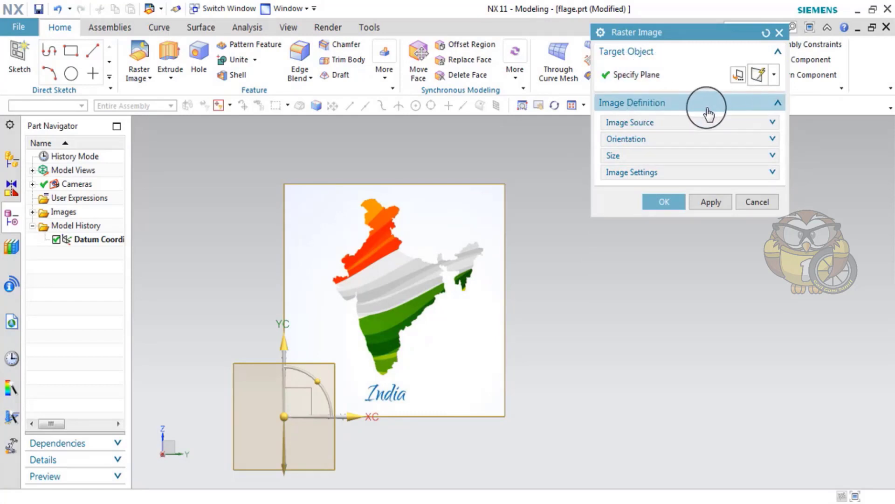
Step: Review the image source, orientation and size settings, and move the Raster Image dialog lower
left_click(675, 125)
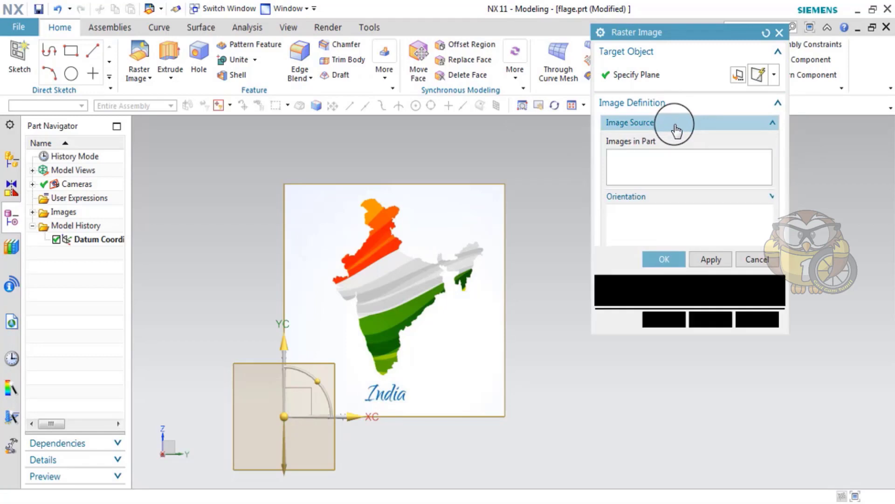
left_click(727, 124)
left_click(706, 139)
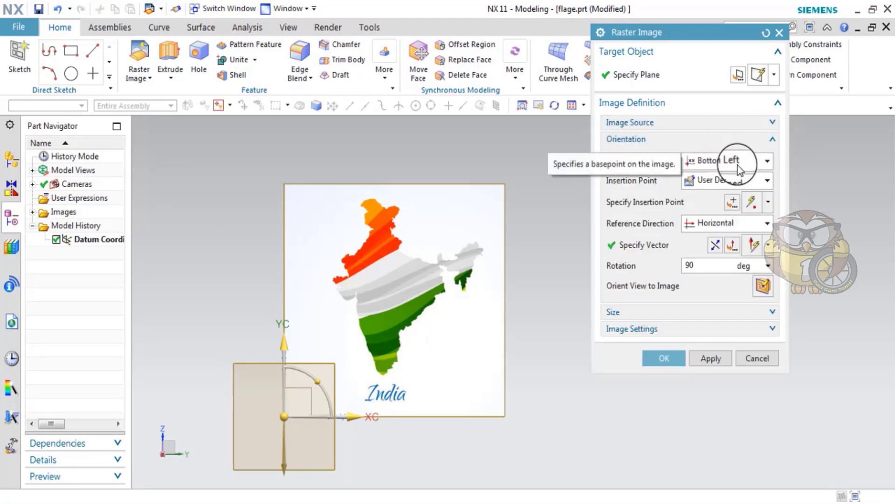
left_click(718, 139)
left_click(702, 156)
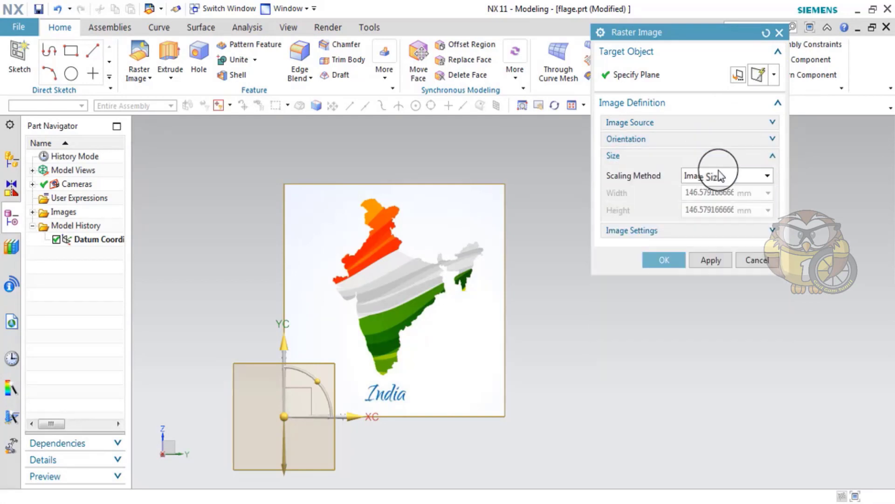
left_click(760, 161)
left_click(753, 175)
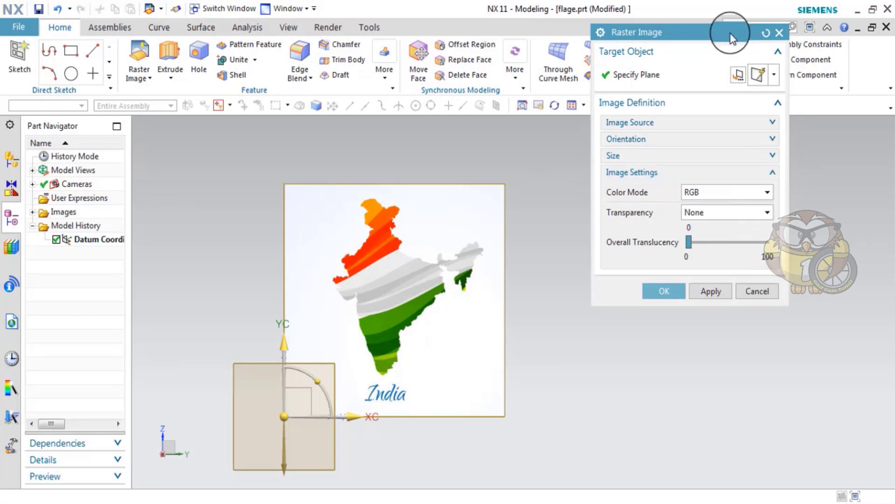
left_click_drag(731, 38, 739, 132)
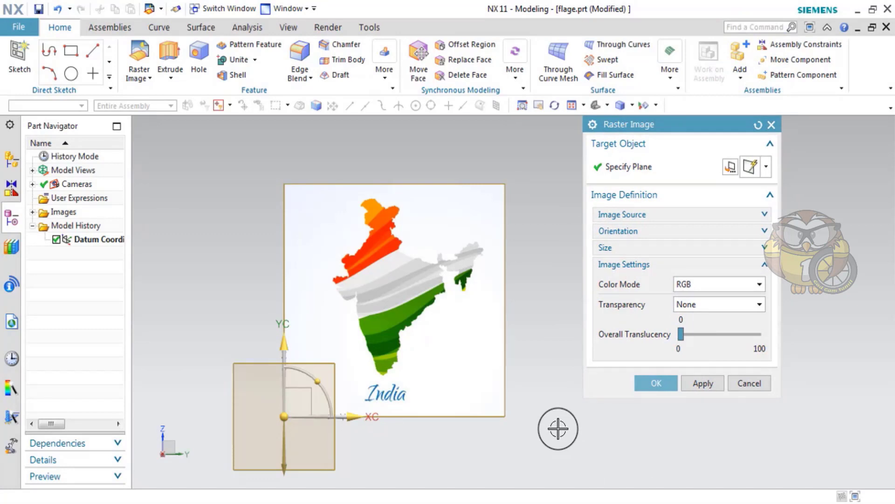
Step: Accept the raster image placement and rotate the view around the placed map
left_click(660, 385)
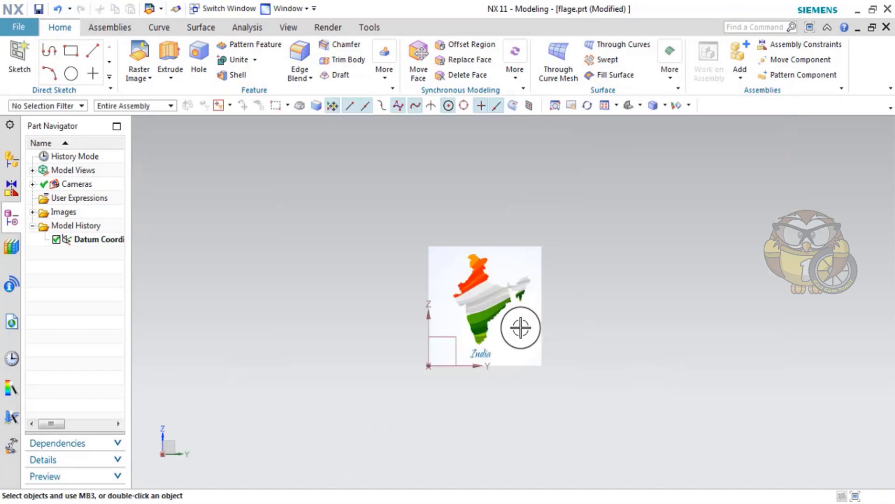
scroll(520, 325, "up", 3)
scroll(600, 393, "down", 3)
mouse_move(599, 394)
middle_mouse_down()
mouse_move(617, 352)
mouse_move(532, 277)
middle_mouse_up()
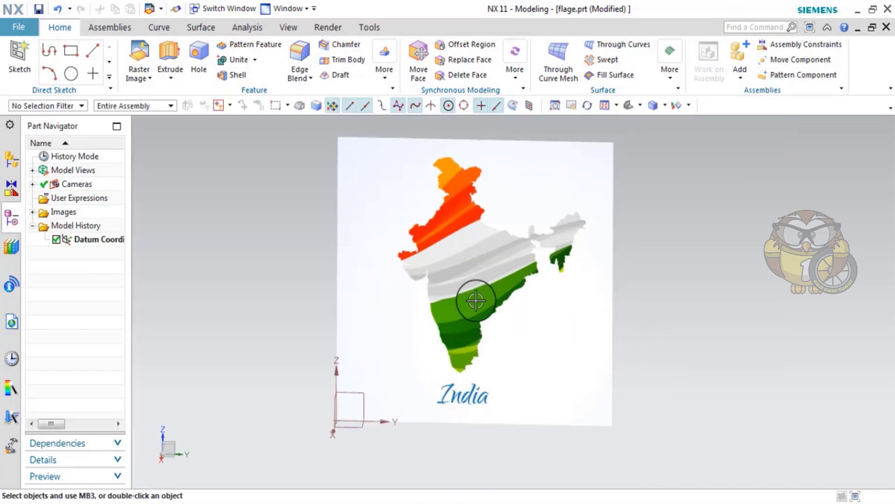
Step: Create a new sketch on the YZ datum plane under the map image
left_click(19, 53)
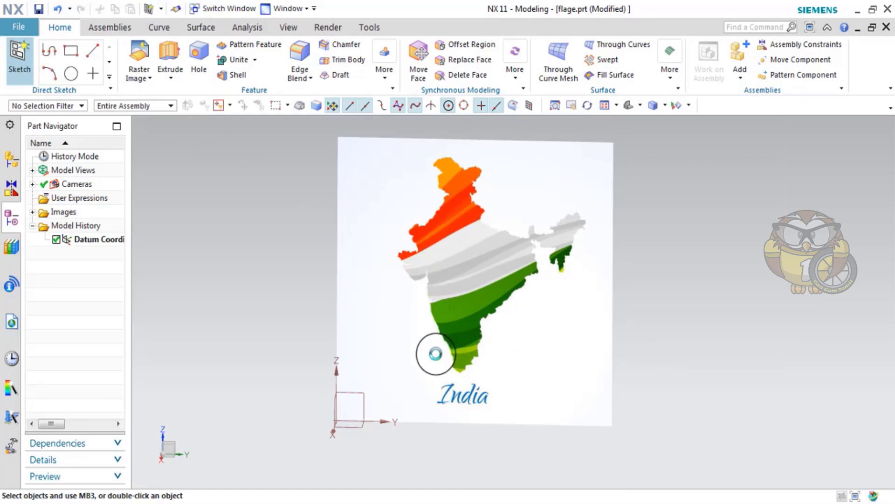
left_click(361, 393)
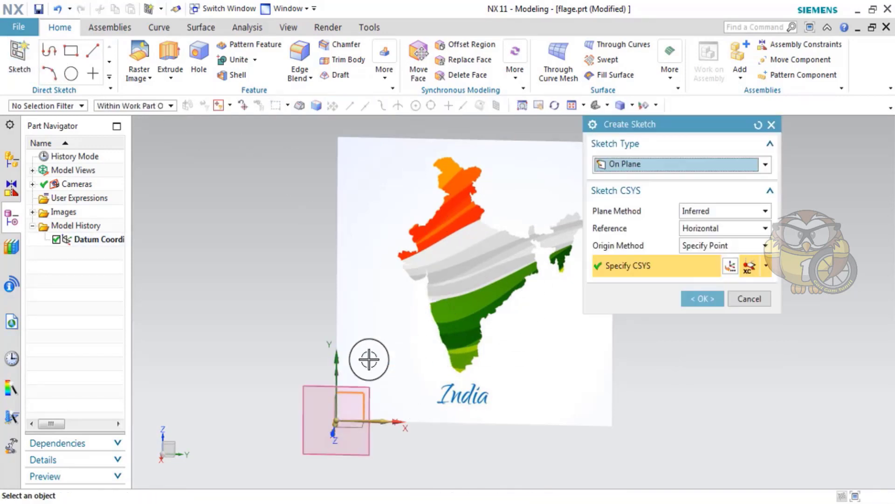
left_click(715, 300)
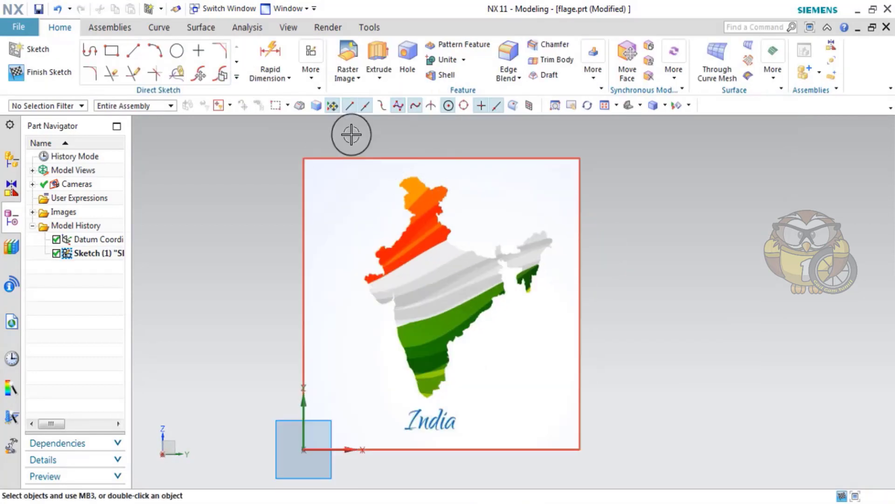
left_click(236, 77)
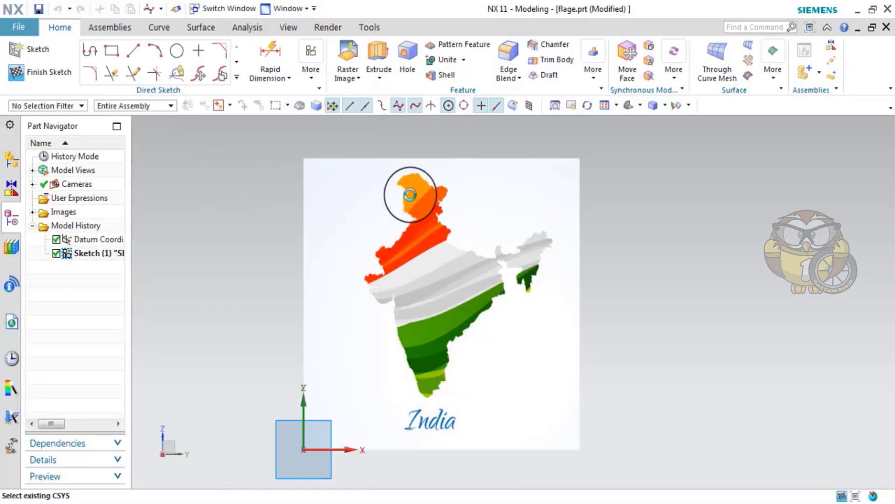
Step: Zoom onto the map and start the studio spline with two points on the western outline
scroll(387, 187, "up", 2)
scroll(364, 182, "up", 2)
scroll(355, 191, "up", 2)
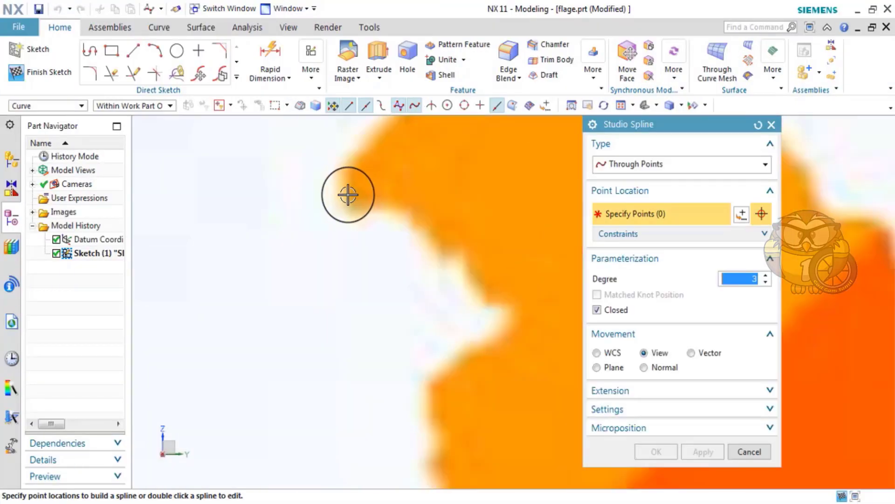
scroll(362, 200, "up", 2)
scroll(369, 203, "up", 2)
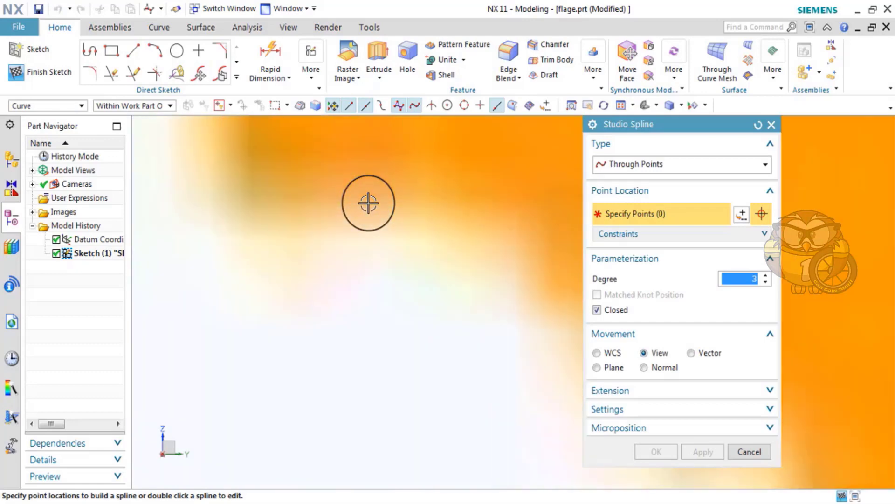
scroll(350, 201, "down", 2)
scroll(369, 191, "down", 2)
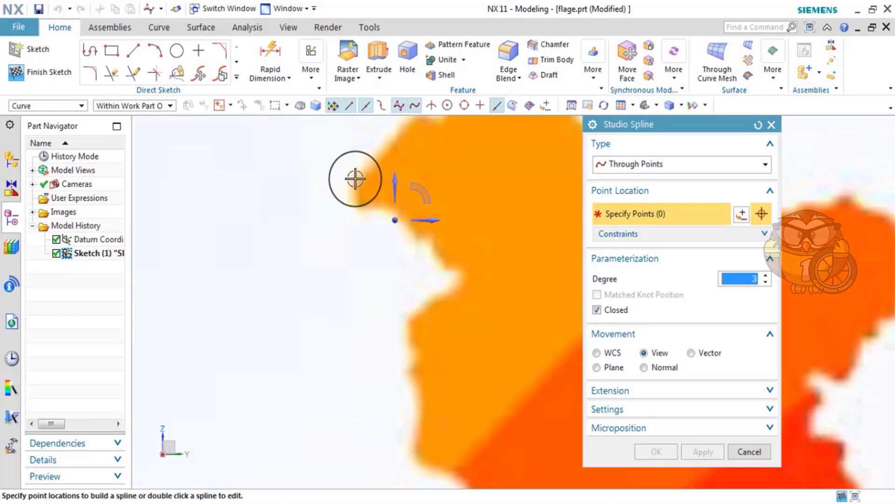
scroll(359, 191, "down", 2)
scroll(368, 187, "down", 1)
scroll(375, 174, "down", 1)
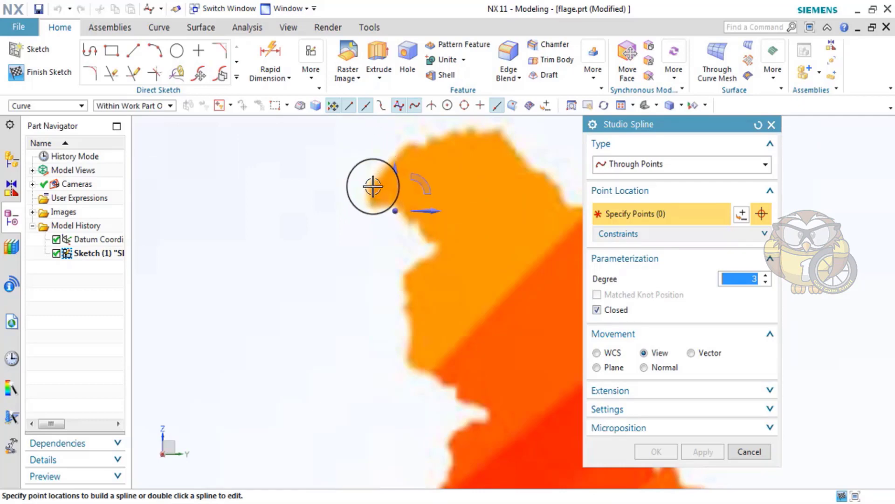
scroll(376, 181, "up", 1)
scroll(377, 180, "up", 1)
scroll(376, 181, "up", 3)
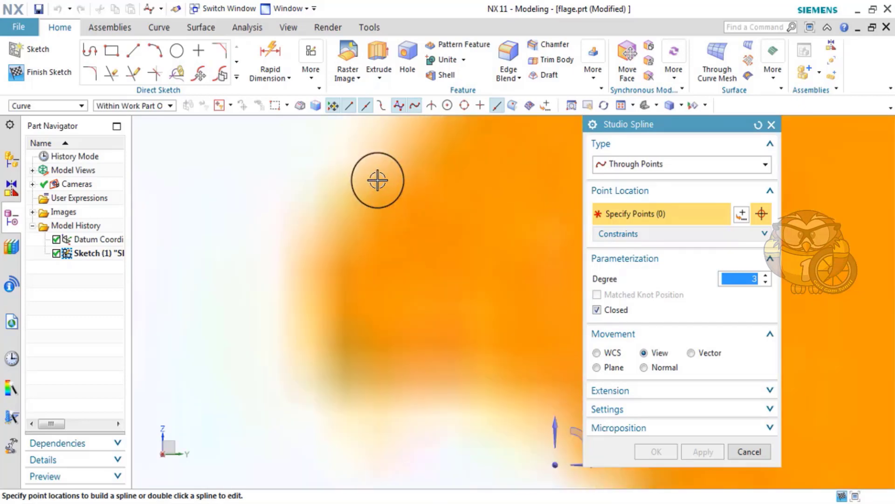
scroll(377, 180, "down", 2)
scroll(366, 194, "down", 1)
scroll(369, 189, "up", 1)
scroll(381, 187, "up", 1)
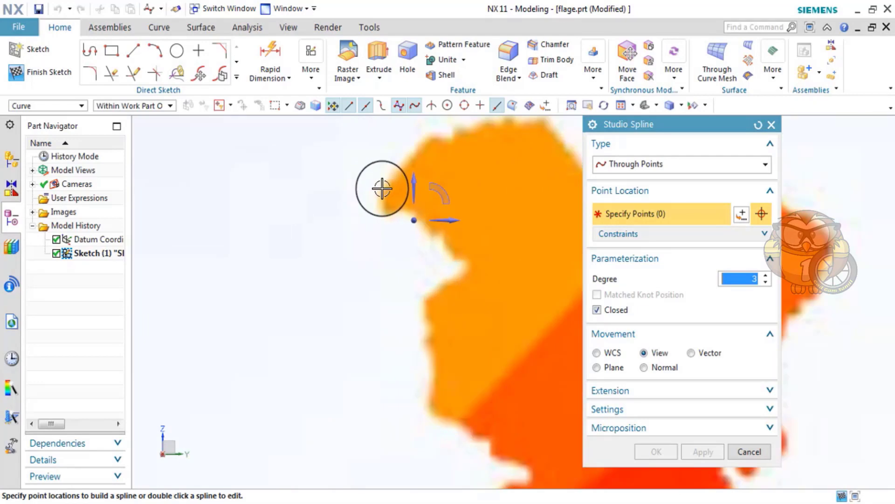
scroll(379, 202, "up", 1)
scroll(380, 204, "down", 2)
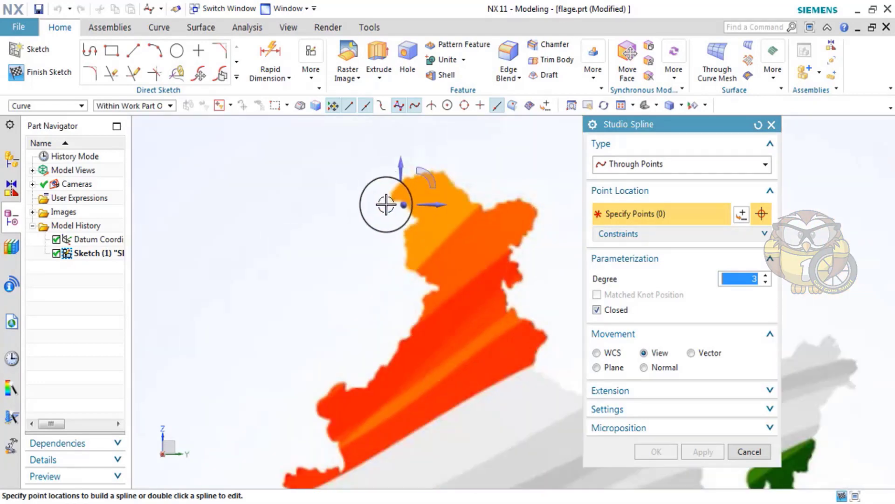
scroll(387, 203, "up", 2)
scroll(401, 200, "up", 1)
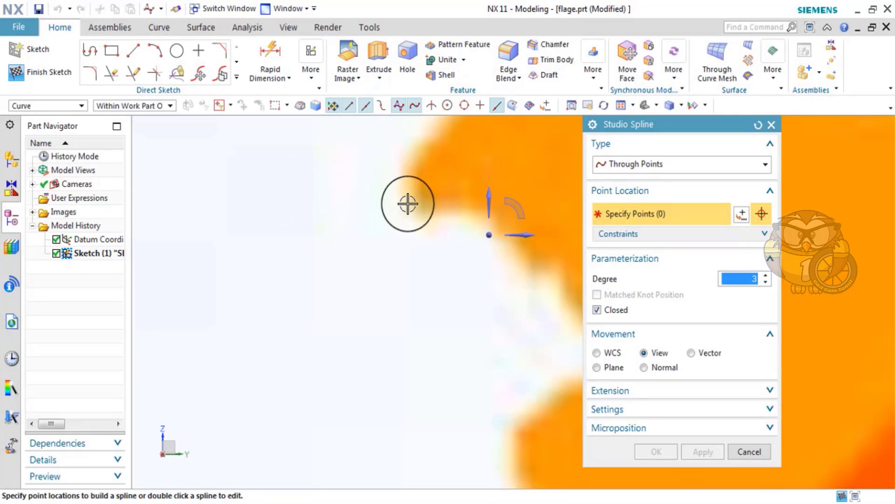
left_click(407, 205)
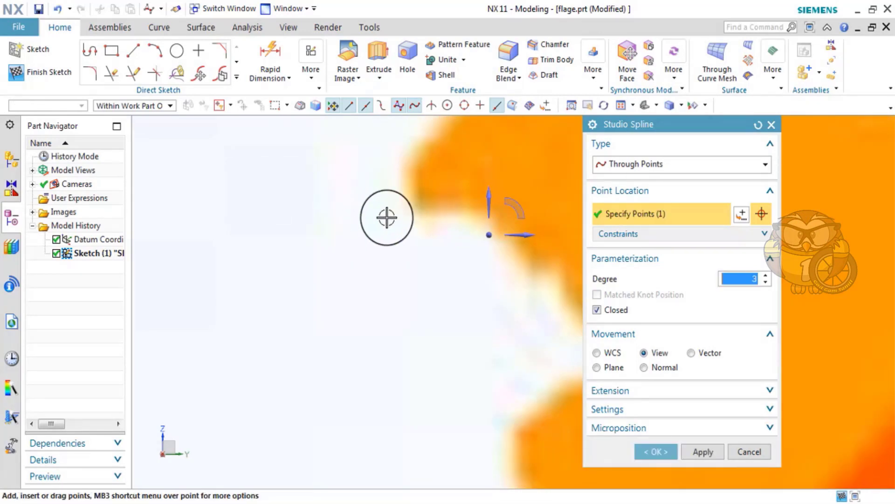
left_click(419, 149)
Step: Keep the spline open, add points along the map's top edge, and drag two points onto the coastline
left_click(597, 309)
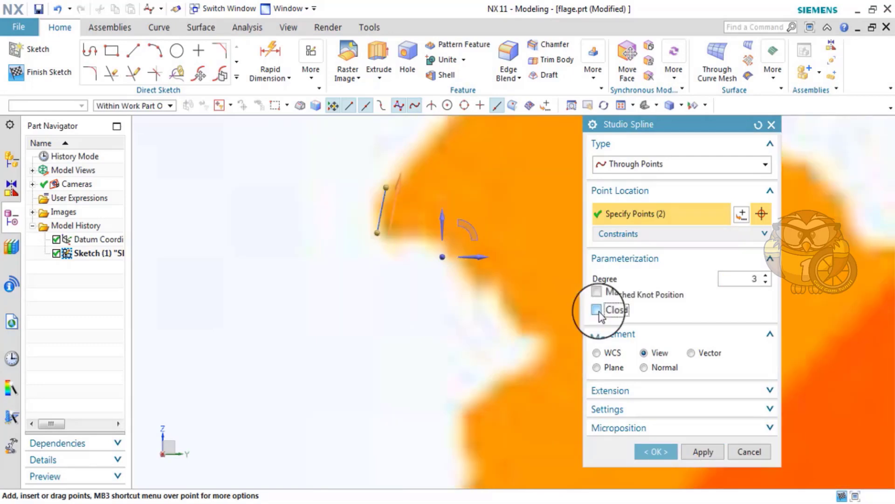
left_click(597, 310)
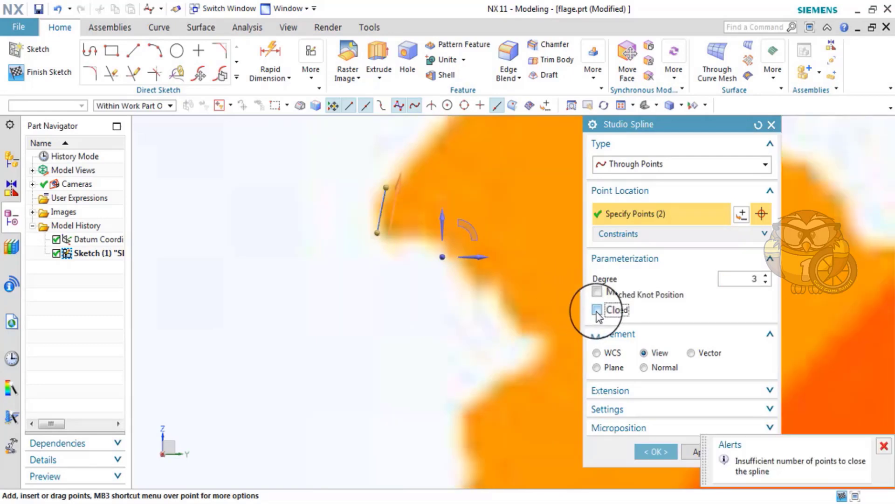
left_click(442, 145)
left_click(441, 138)
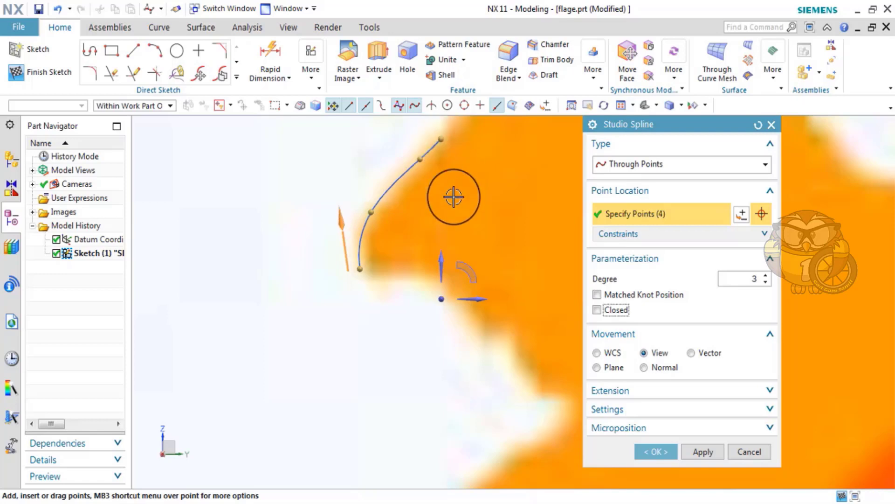
left_click(461, 164)
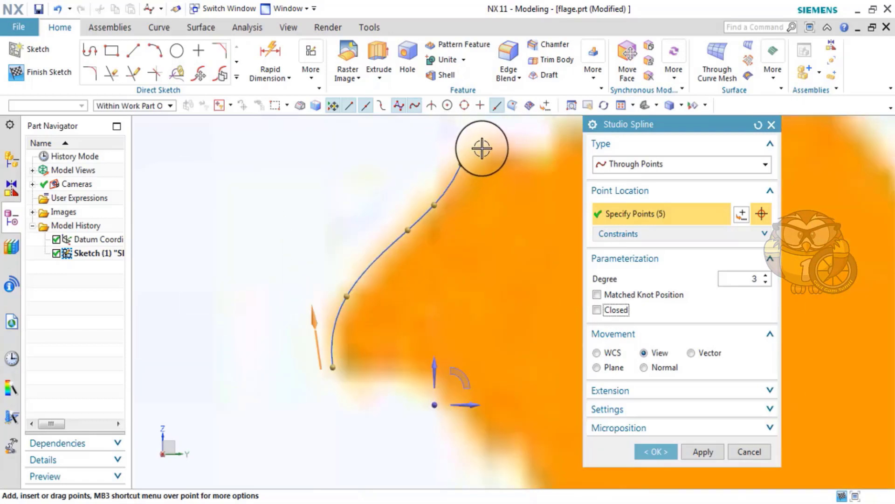
left_click(491, 150)
left_click(524, 149)
left_click_drag(408, 230, 401, 248)
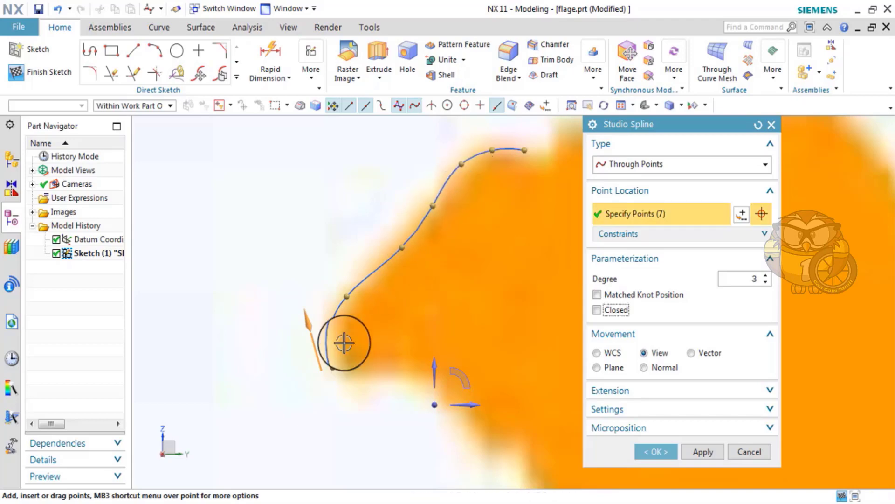
left_click_drag(349, 296, 355, 293)
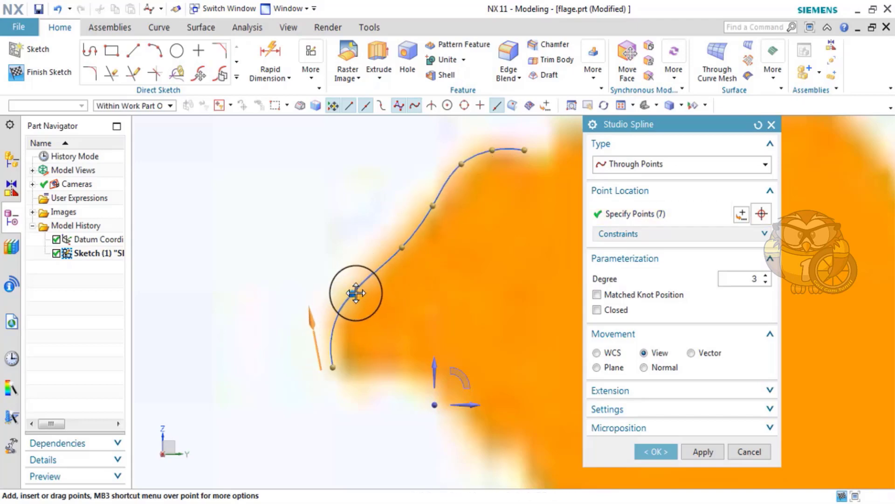
Step: Extend the spline with more points along the northern border
scroll(429, 206, "up", 3)
scroll(436, 194, "down", 1)
scroll(422, 208, "down", 2)
scroll(446, 222, "down", 2)
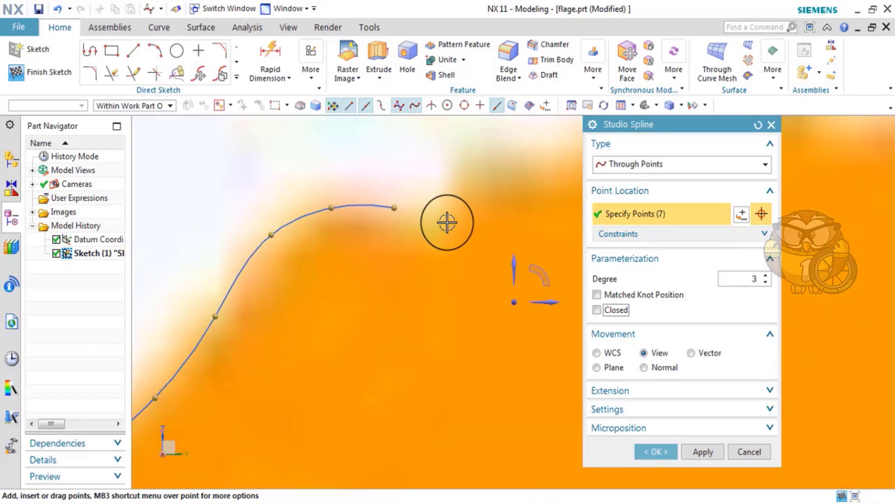
left_click(452, 219)
scroll(471, 183, "up", 2)
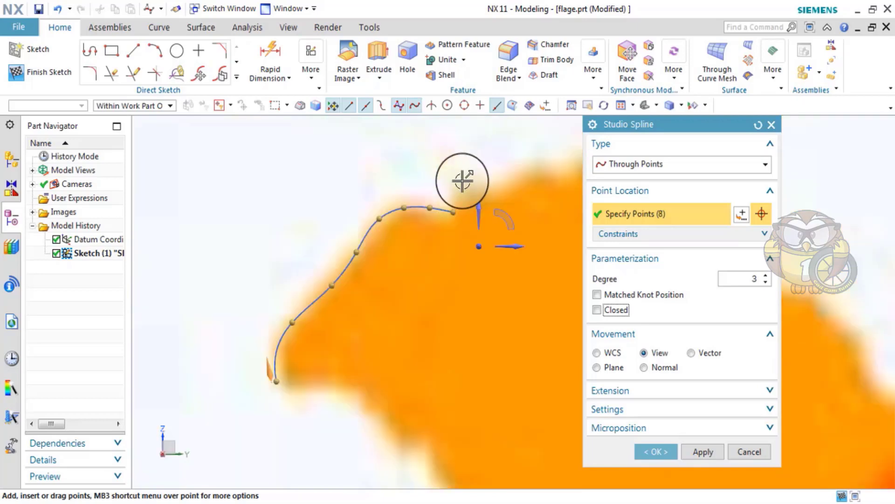
scroll(450, 202, "down", 2)
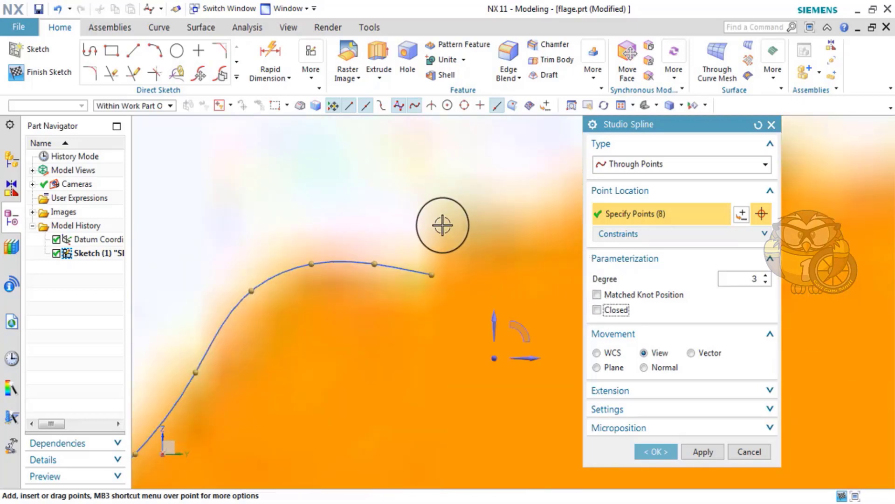
left_click(442, 214)
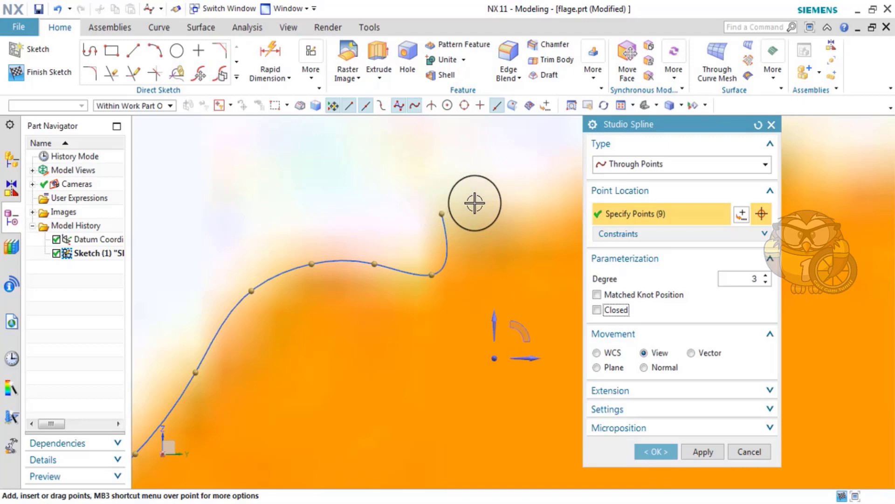
left_click(474, 202)
left_click(510, 205)
Step: Add points beyond the curve's end and nudge spline points onto the border edge
middle_click_drag(510, 216, 468, 205, "shift")
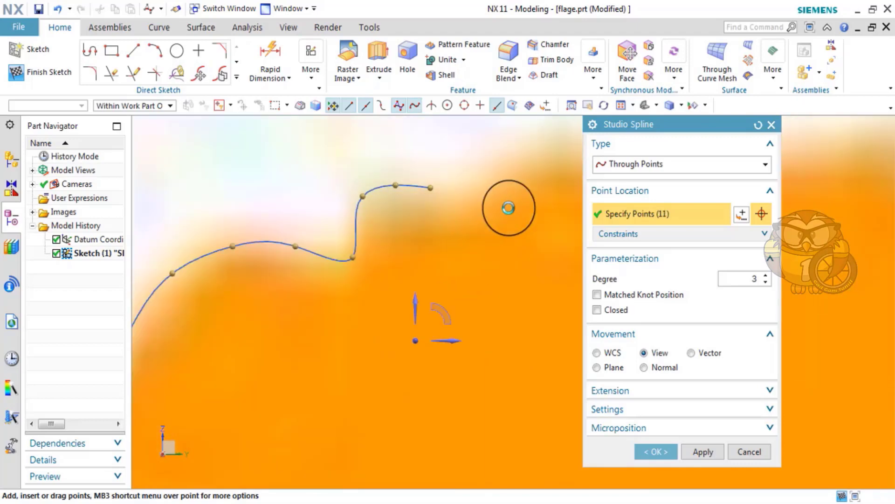
left_click(476, 205)
left_click(537, 189)
scroll(462, 200, "up", 2)
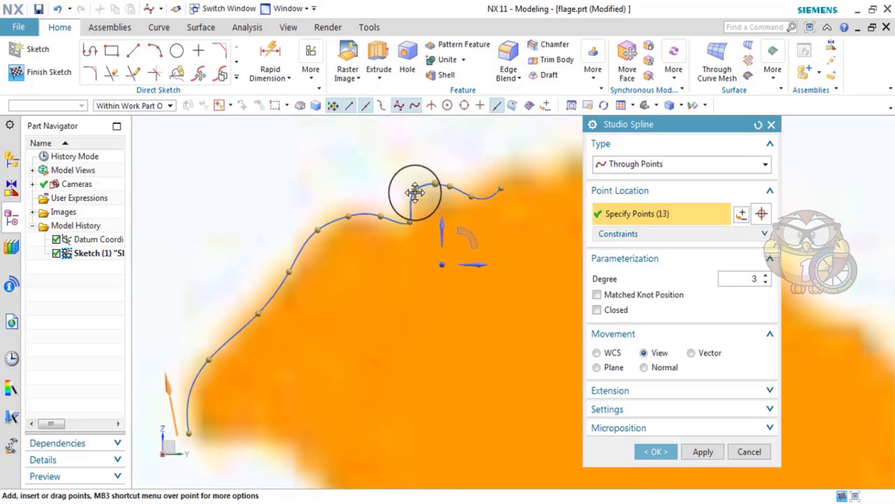
left_click_drag(414, 192, 413, 196)
scroll(414, 198, "down", 3)
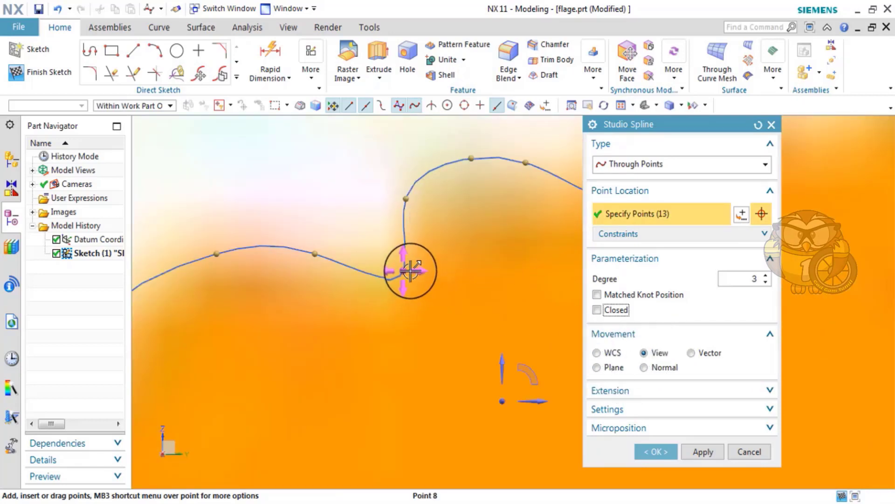
left_click_drag(404, 270, 391, 262)
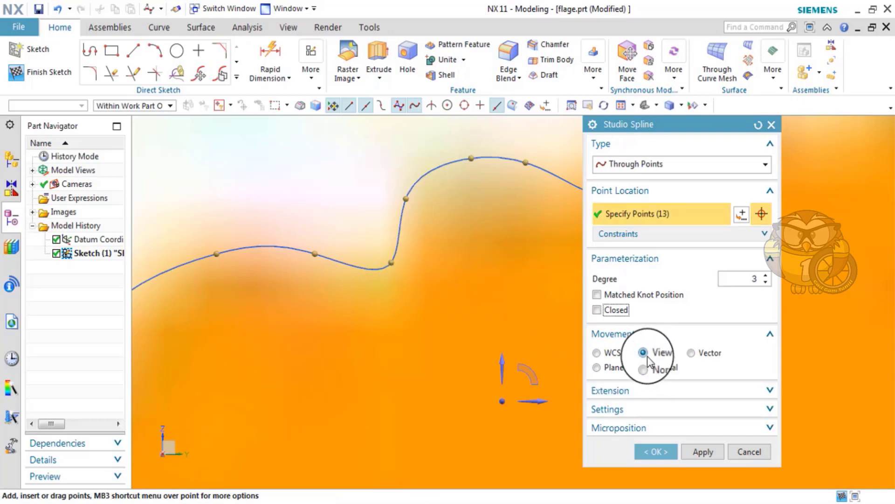
Step: Switch point movement to WCS and back to View, then move a point to fit the border
left_click(599, 354)
left_click(406, 202)
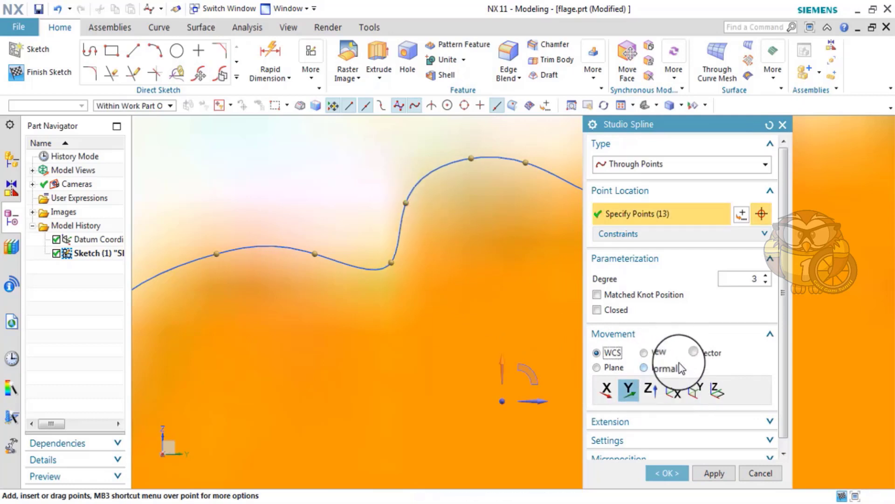
left_click(644, 353)
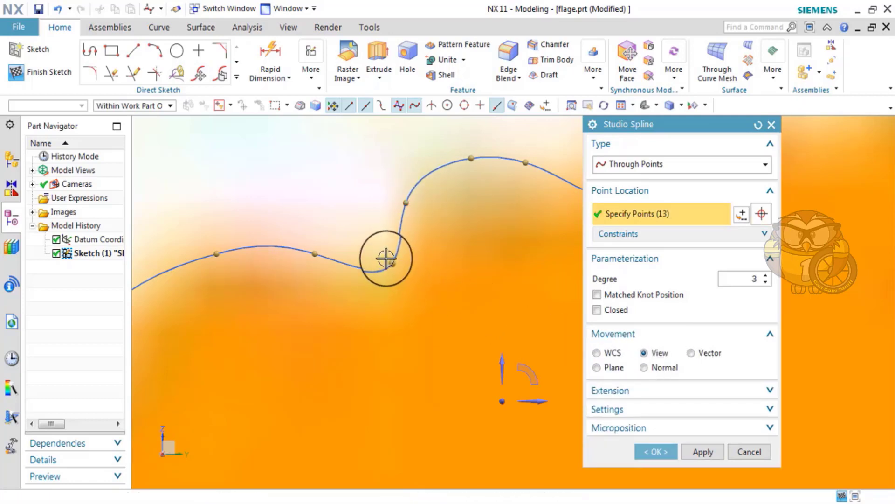
left_click_drag(386, 258, 381, 241)
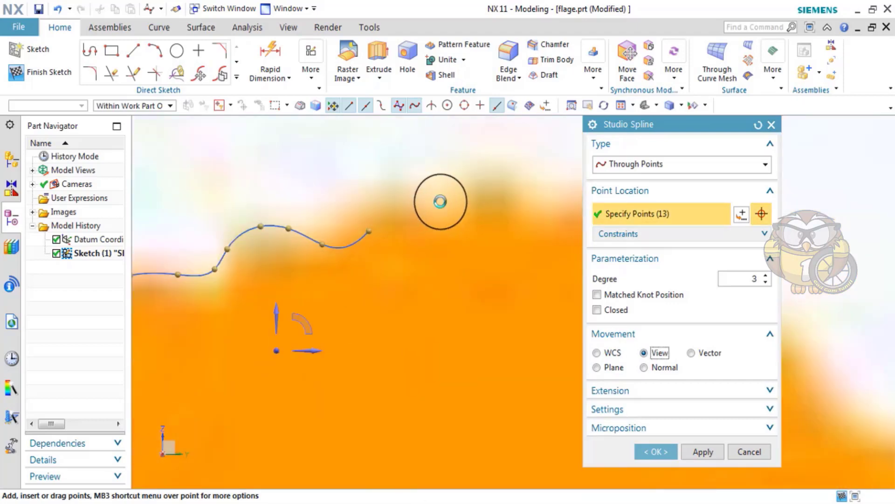
Step: Add points eastward along the northern border to the outline's end, finish the spline and save the part
left_click(439, 202)
left_click(467, 220)
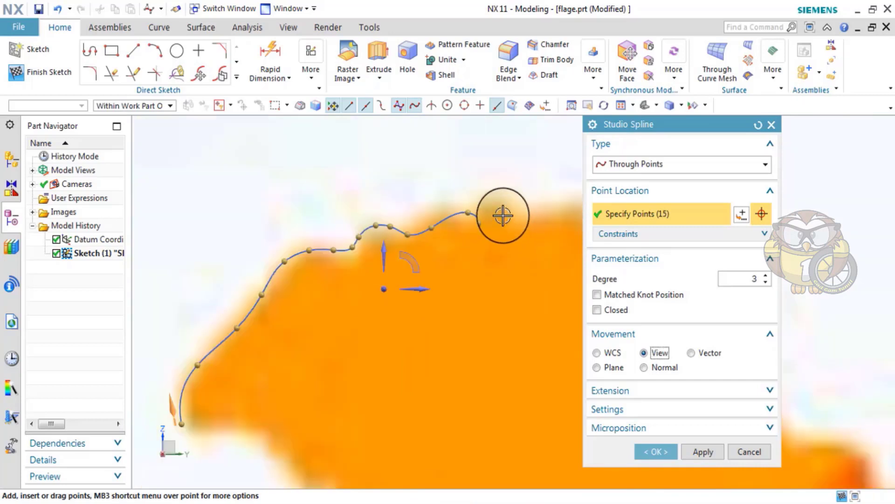
left_click(510, 206)
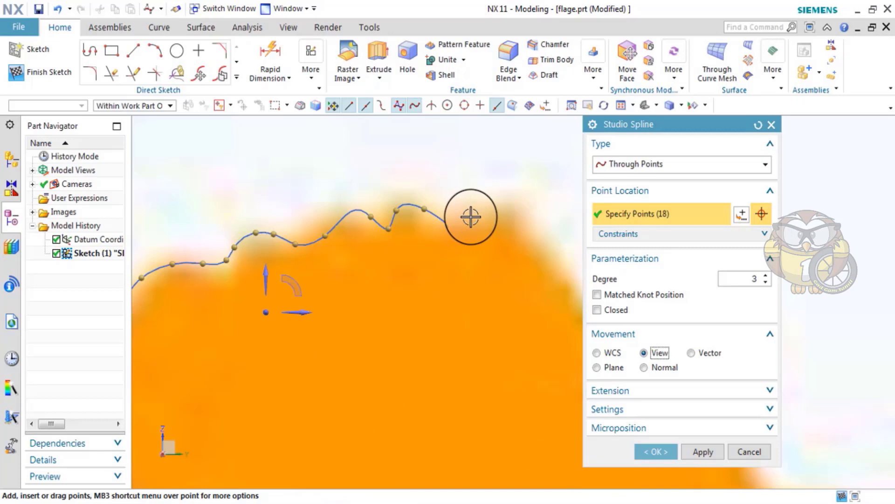
left_click(471, 216)
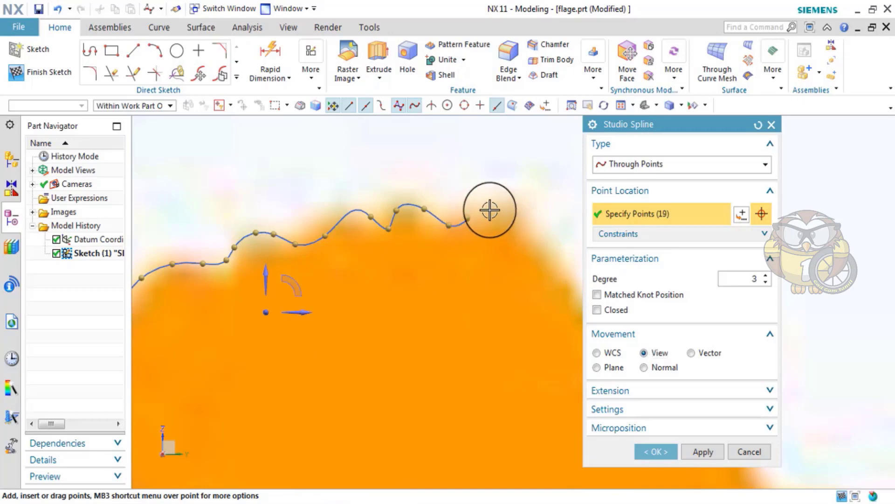
left_click(500, 208)
left_click(521, 221)
left_click(547, 249)
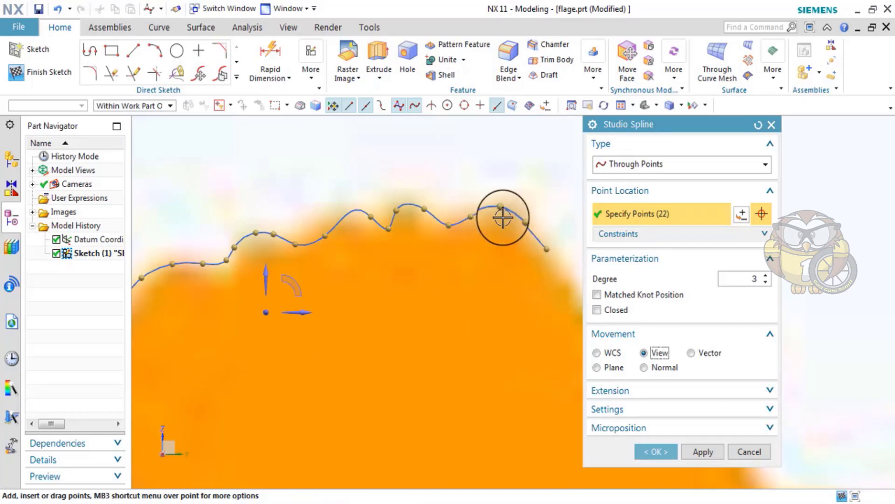
left_click(40, 10)
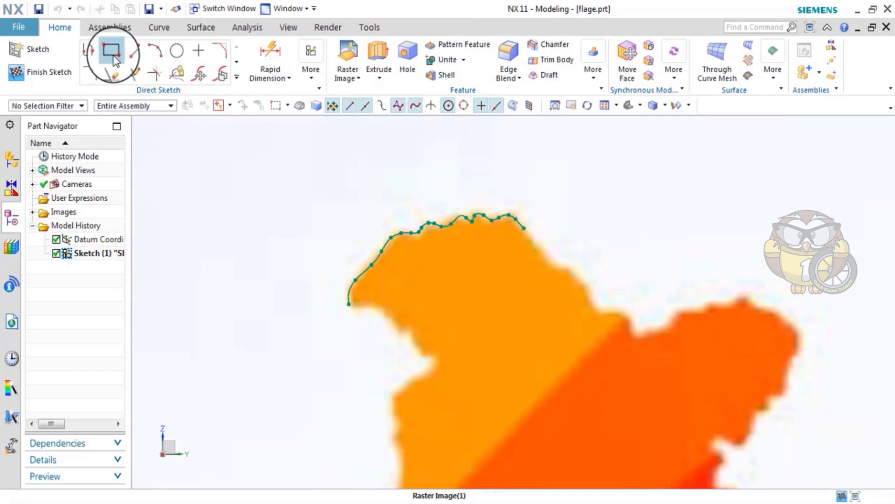
Step: Add two points at the spline's lower-right end down the eastern map edge
scroll(390, 245, "up", 3)
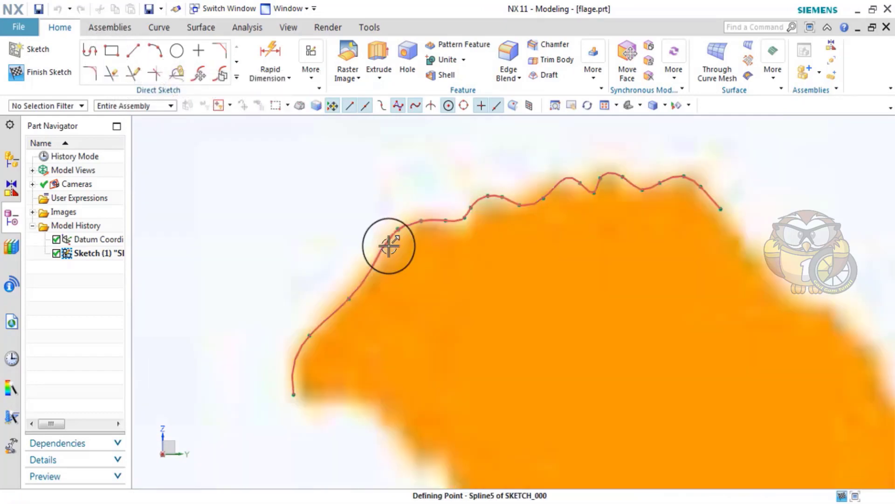
scroll(386, 244, "up", 3)
scroll(377, 246, "down", 4)
scroll(376, 247, "up", 2)
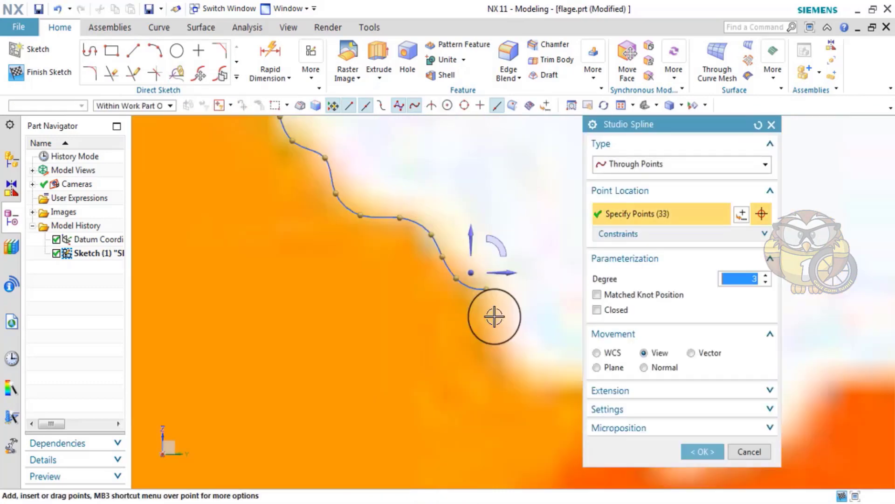
left_click(531, 383)
left_click(560, 386)
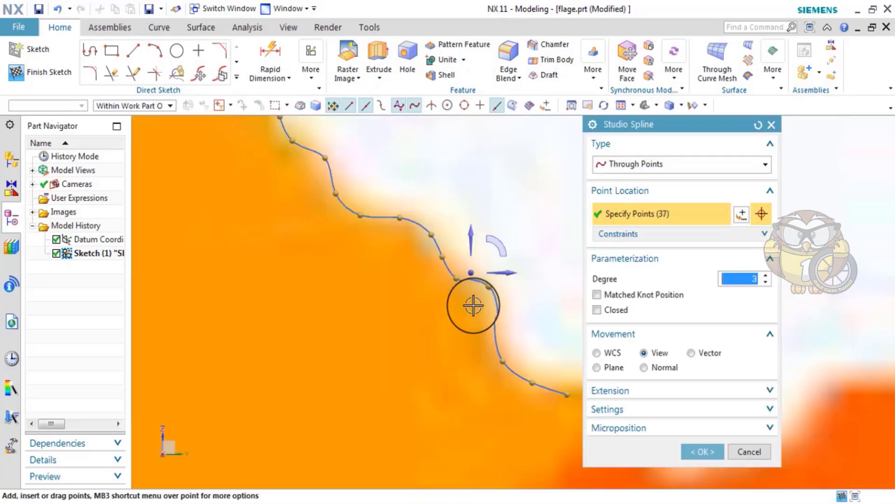
Step: Drag three spline points onto the eastern border, leaving the spline at 44 points
scroll(471, 304, "down", 2)
scroll(359, 214, "up", 2)
scroll(397, 200, "up", 3)
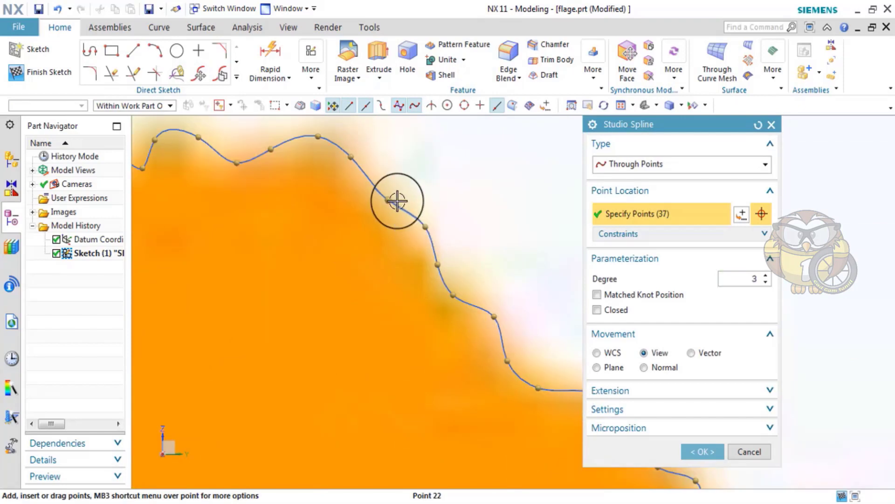
mouse_move(435, 235)
left_mouse_down()
mouse_move(435, 278)
mouse_move(486, 319)
left_mouse_up()
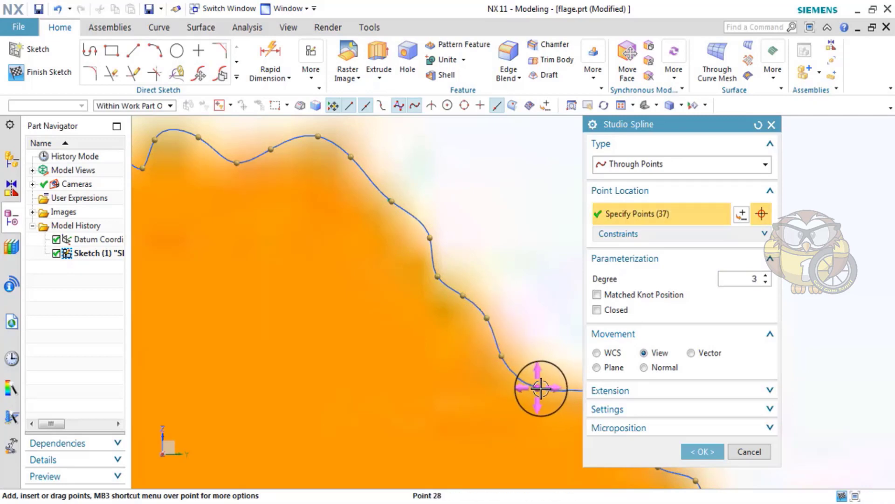
mouse_move(530, 379)
middle_mouse_down("shift")
mouse_move(541, 364)
mouse_move(456, 304)
middle_mouse_up("shift")
left_click_drag(507, 319, 497, 310)
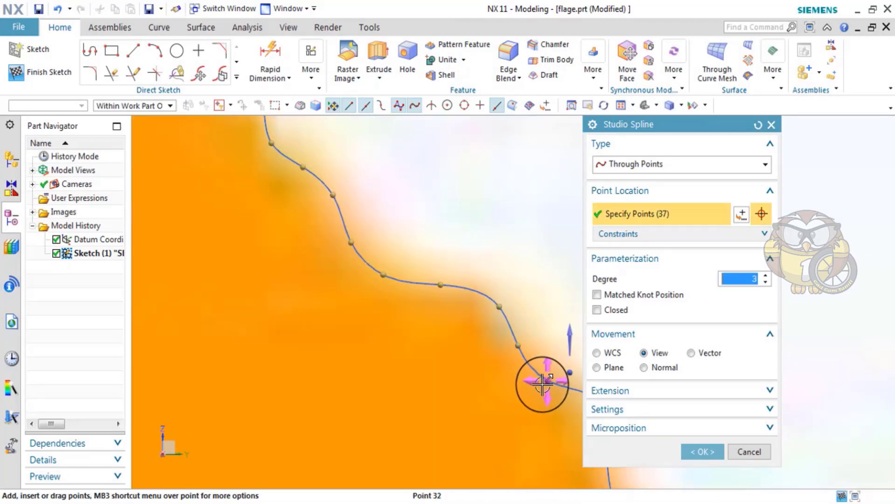
scroll(507, 405, "down", 5)
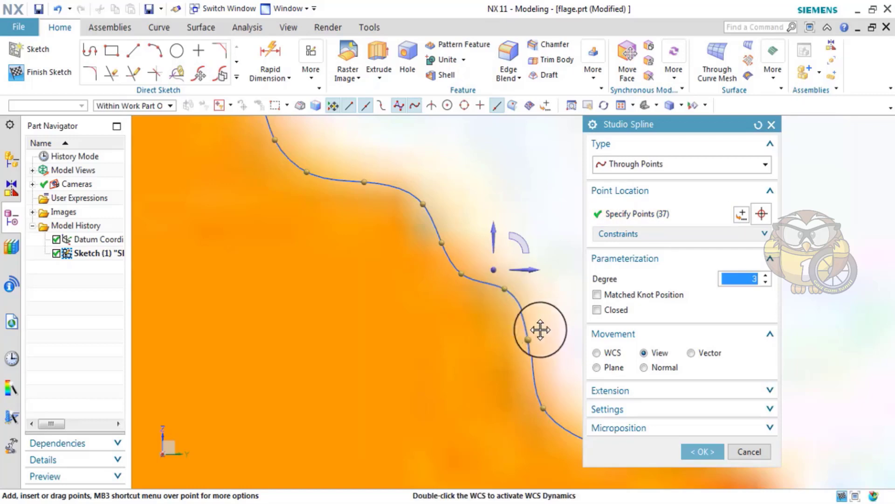
left_click_drag(528, 336, 521, 342)
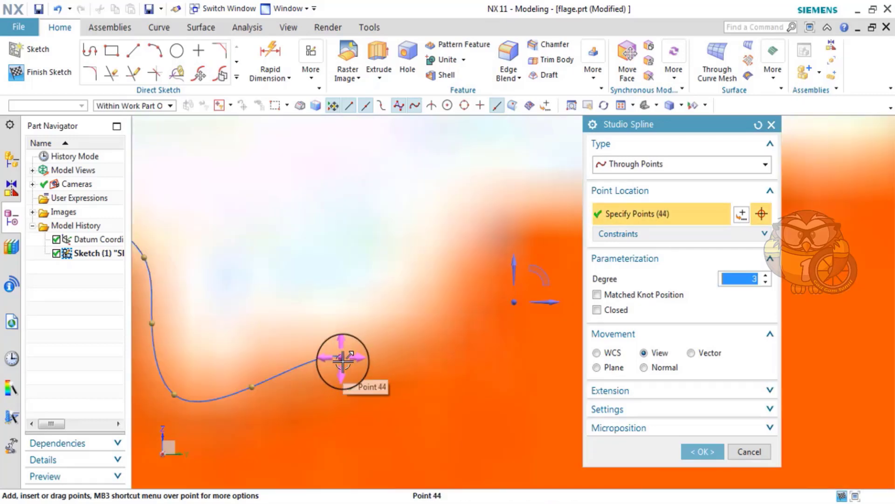
Step: Check Point 44's X and Y coordinates, then drag it up and right onto the orange map border
left_click(343, 361)
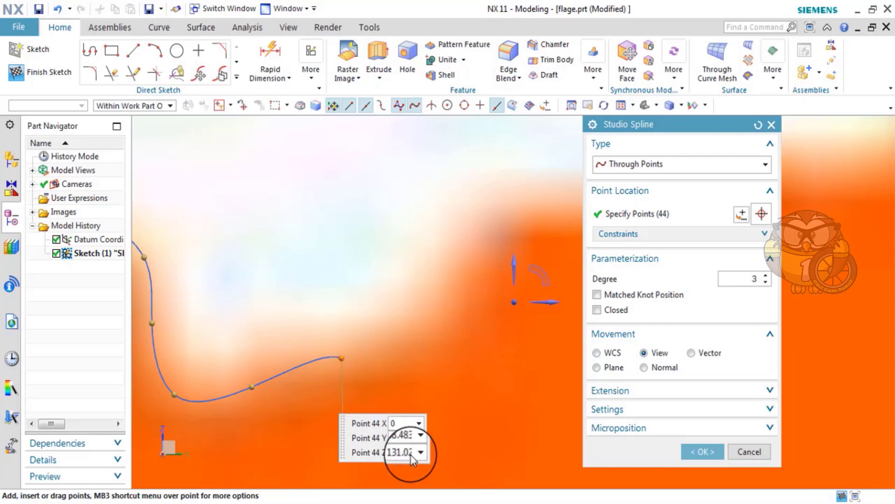
left_click(405, 436)
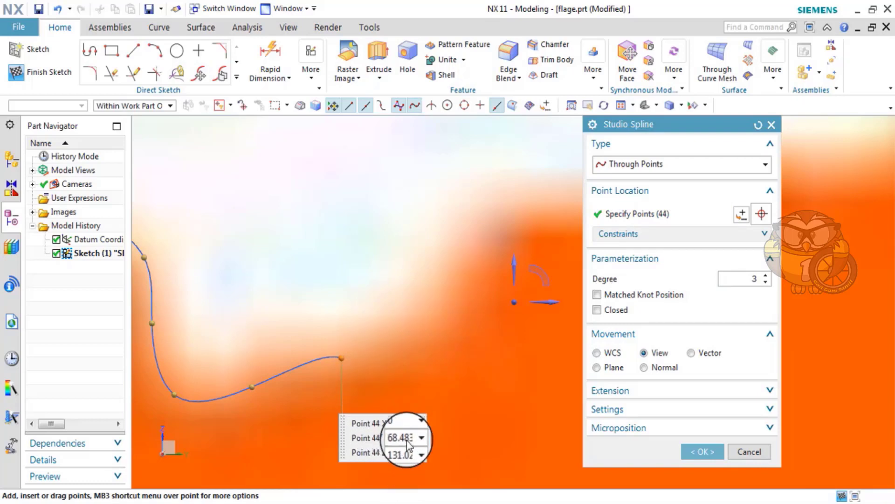
left_click(395, 421)
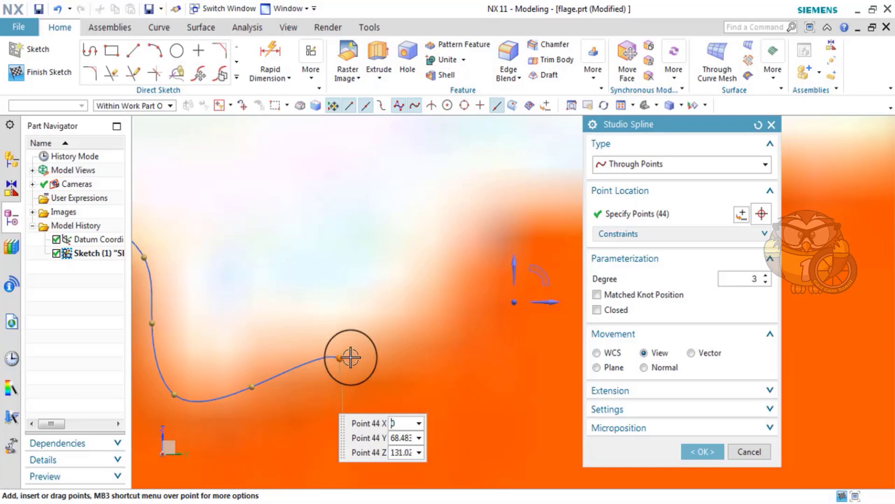
left_click_drag(342, 357, 475, 309)
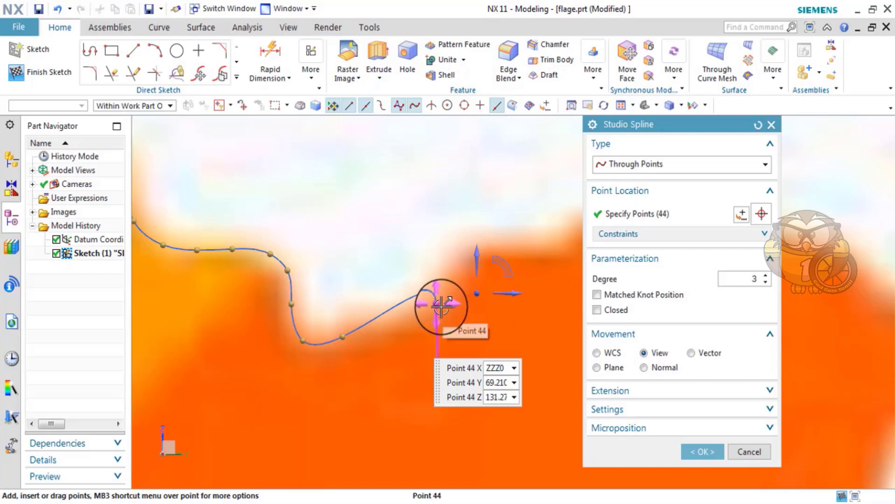
Step: Add points at the spline's end, pull two points onto the outline, and insert an extra point
scroll(441, 305, "up", 3)
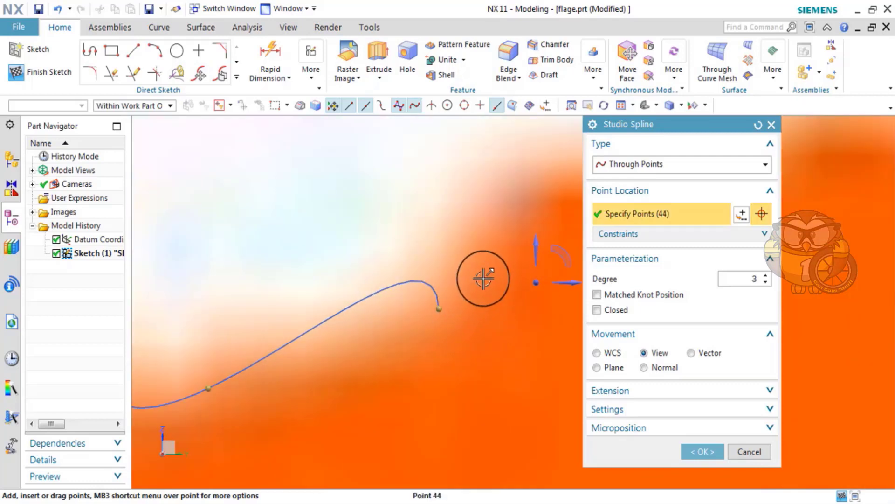
left_click(492, 266)
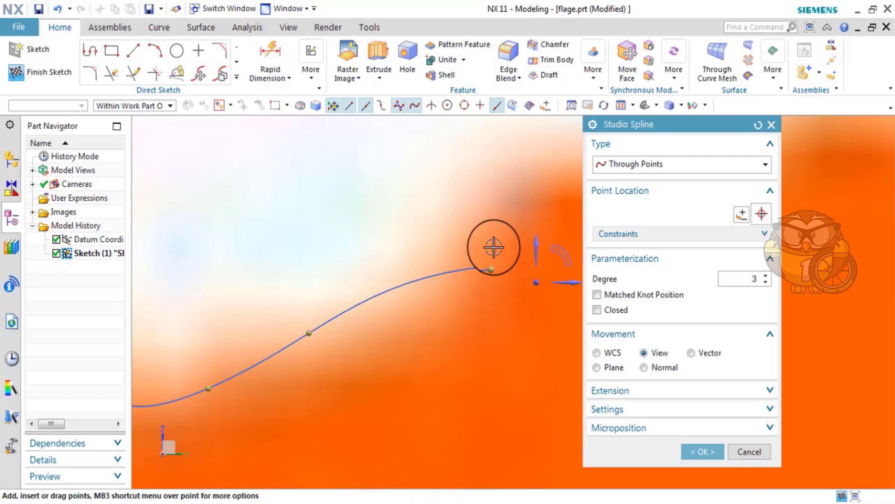
scroll(414, 254, "down", 4)
left_click(385, 273)
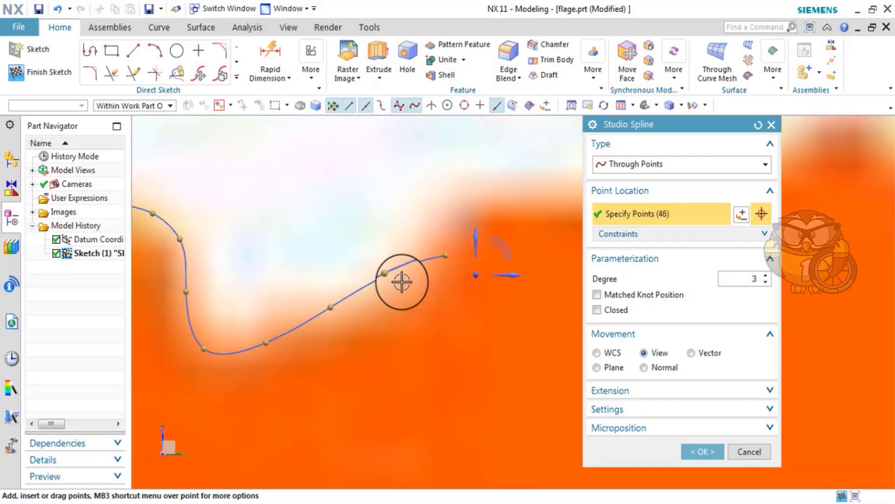
mouse_move(388, 277)
left_mouse_down()
mouse_move(395, 309)
mouse_move(402, 304)
left_mouse_up()
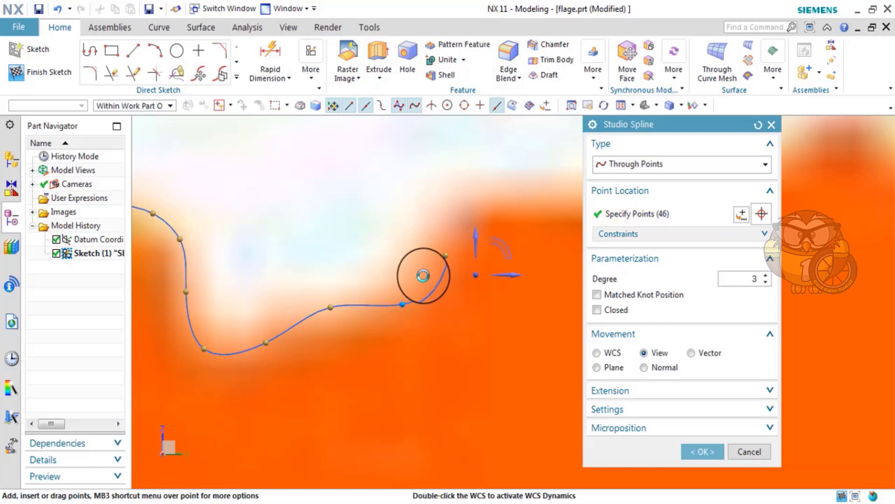
left_click_drag(446, 255, 426, 250)
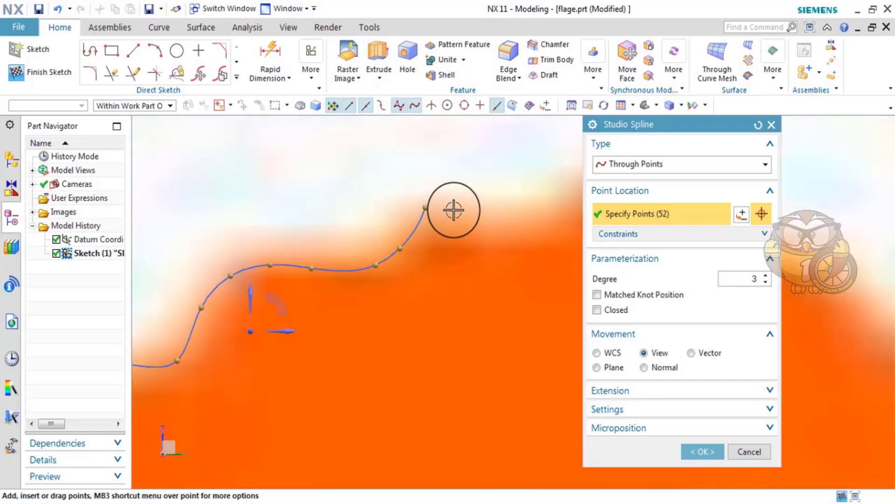
left_click(494, 212)
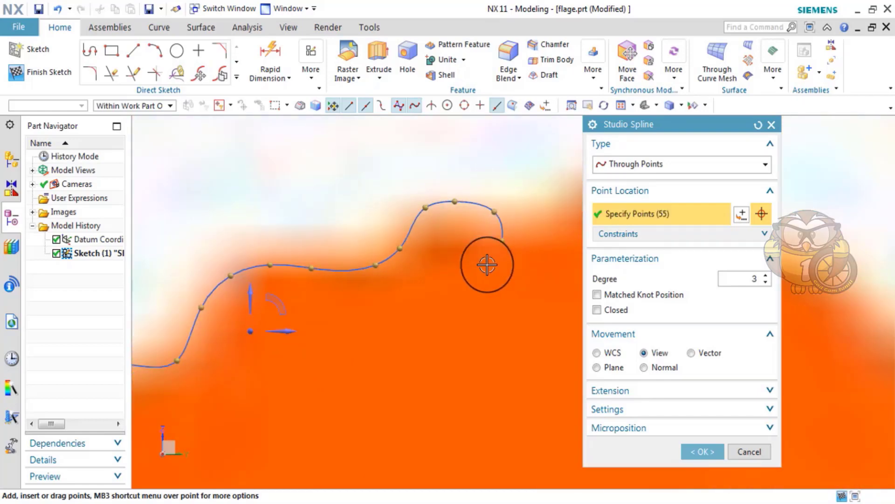
left_click(412, 225)
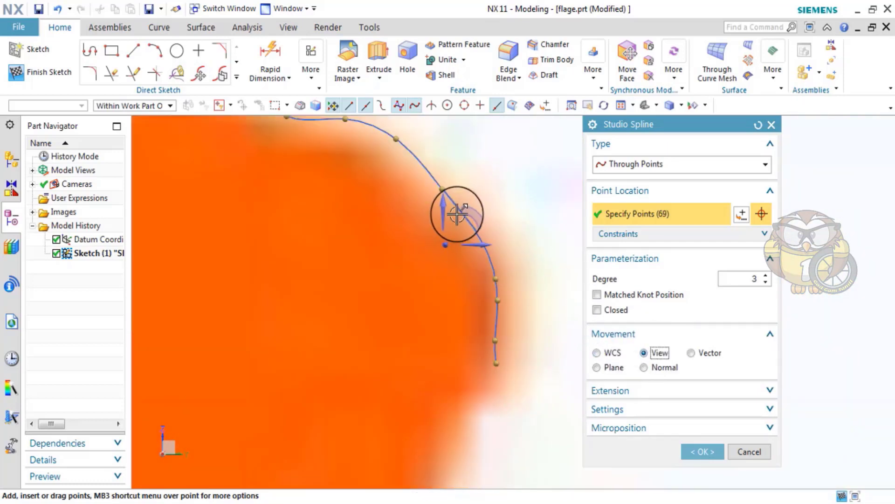
Step: Toggle point movement between WCS and View, add an end point, and reshape the curve near the peak
left_click(596, 352)
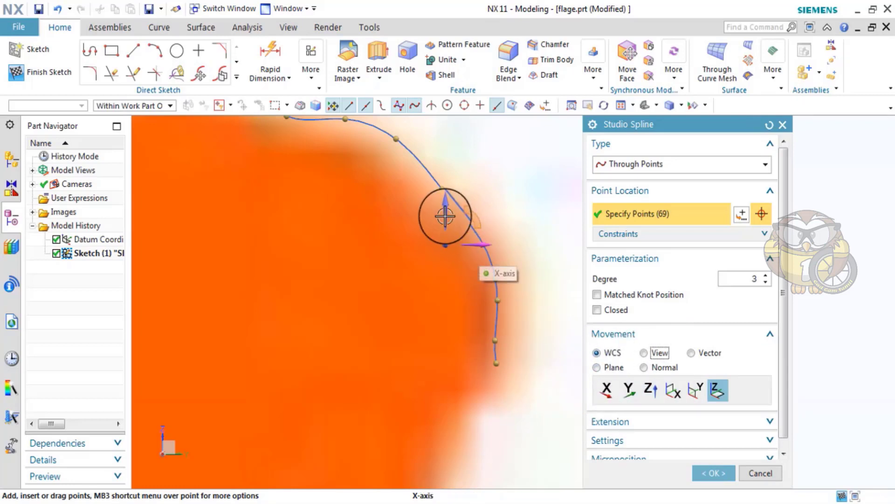
left_click(645, 353)
scroll(526, 318, "down", 2)
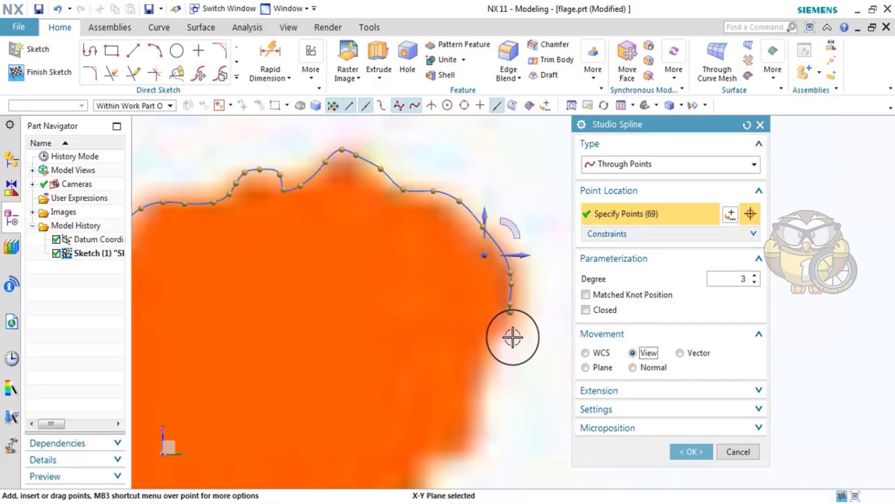
left_click(513, 337)
scroll(336, 146, "up", 2)
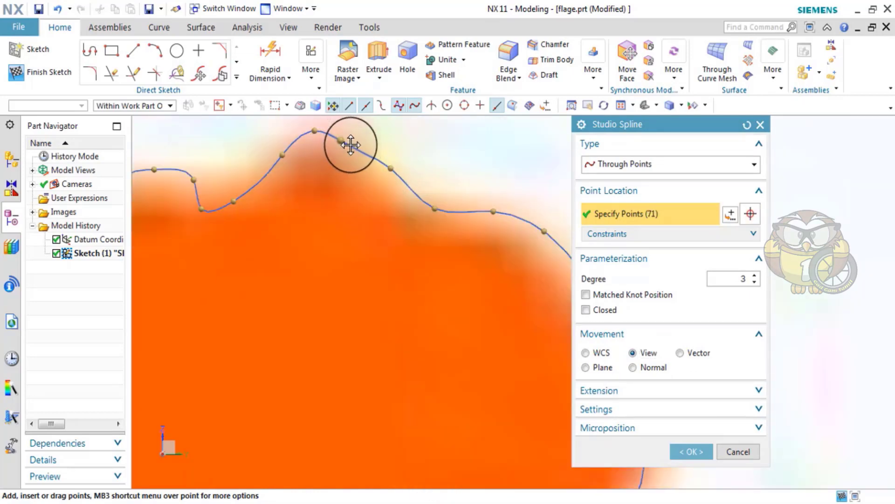
mouse_move(351, 145)
left_mouse_down()
mouse_move(417, 180)
mouse_move(392, 164)
left_mouse_up()
scroll(391, 164, "down", 1)
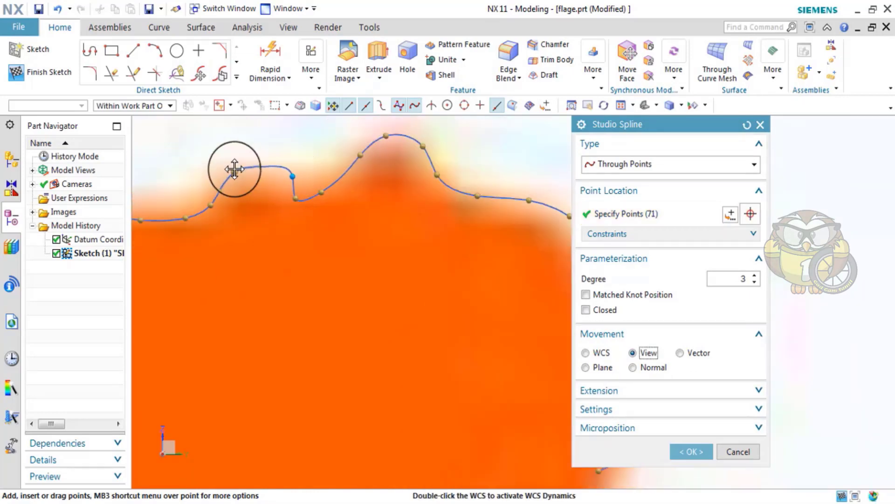
left_click_drag(219, 184, 220, 196)
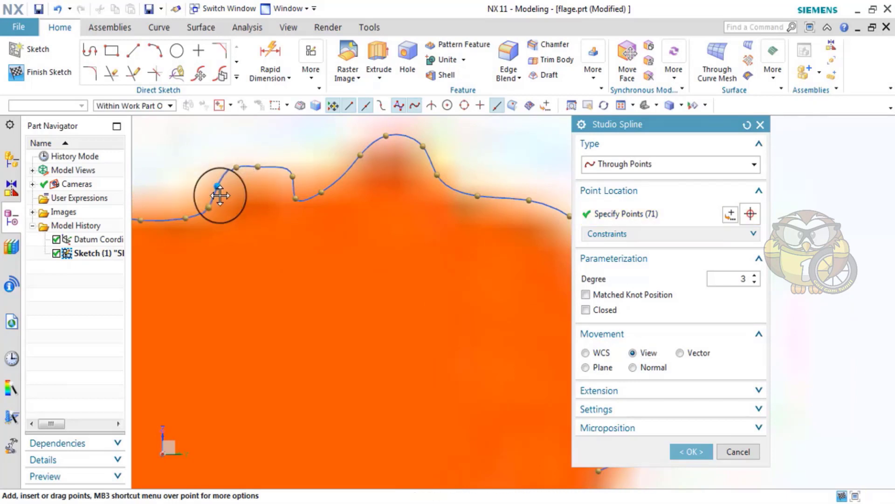
left_click(213, 206)
Step: Add points down the outline and bend points onto the edge, reaching 107 spline points
scroll(211, 213, "down", 3)
left_click(489, 299)
scroll(447, 320, "up", 3)
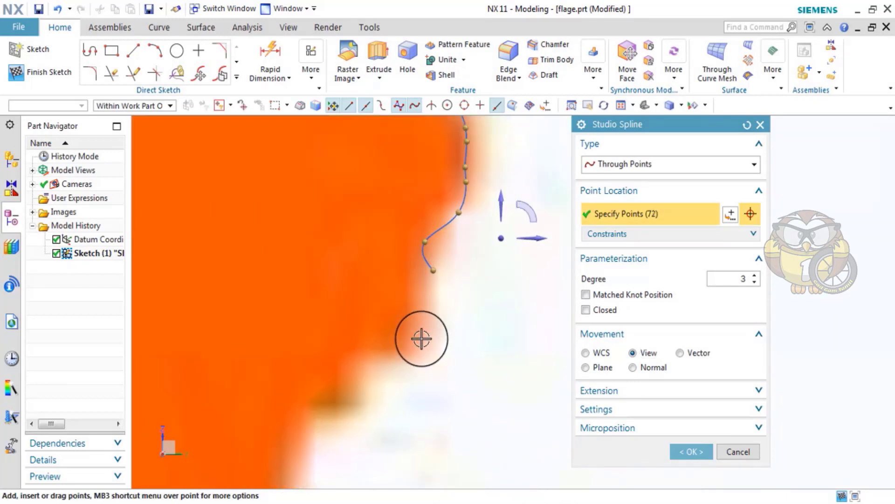
left_click(423, 354)
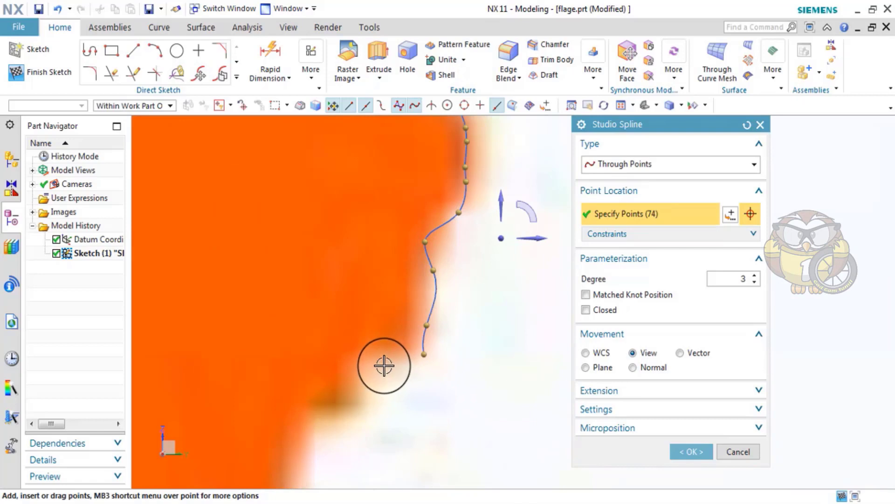
left_click(362, 374)
left_click(424, 329)
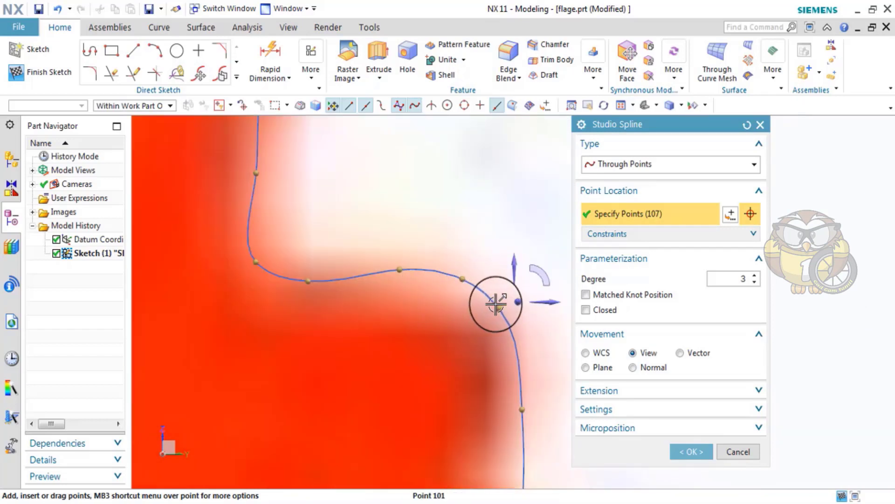
left_click_drag(460, 277, 457, 271)
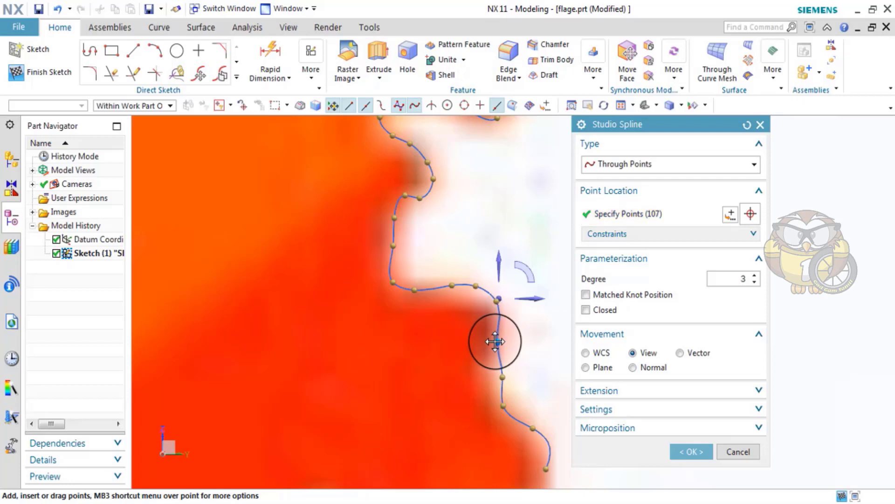
left_click_drag(504, 365, 456, 284)
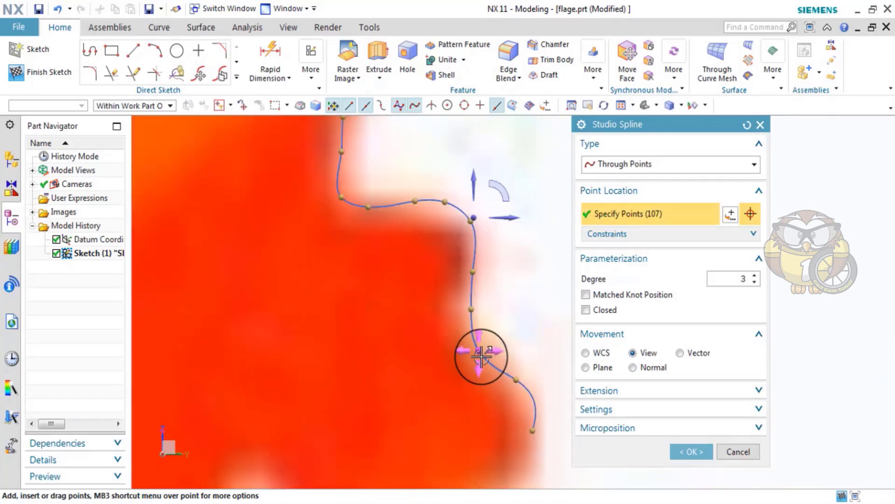
scroll(493, 321, "down", 3)
Step: Add five more spline points along the map outline past the curve's end
scroll(495, 326, "down", 3)
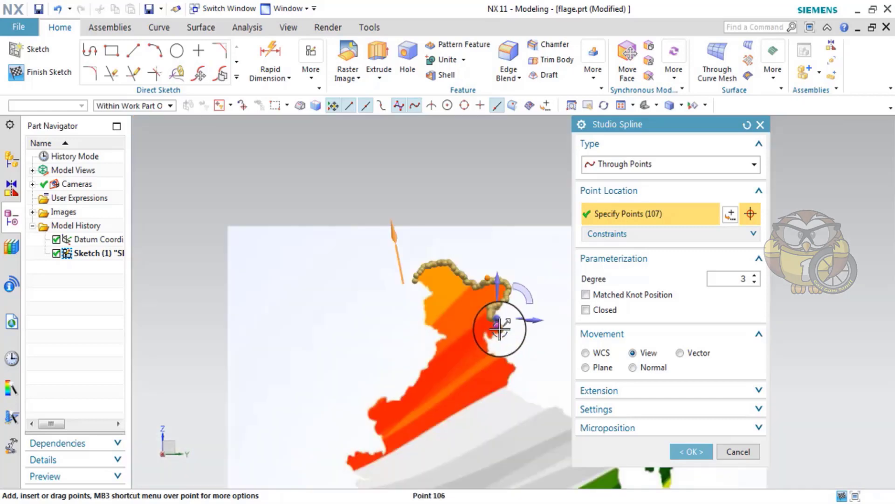
scroll(498, 329, "up", 3)
scroll(506, 355, "up", 3)
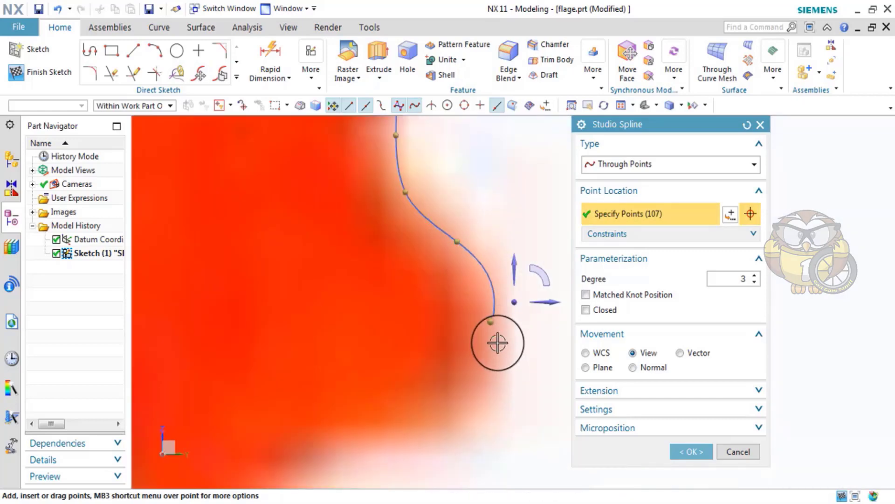
left_click(488, 358)
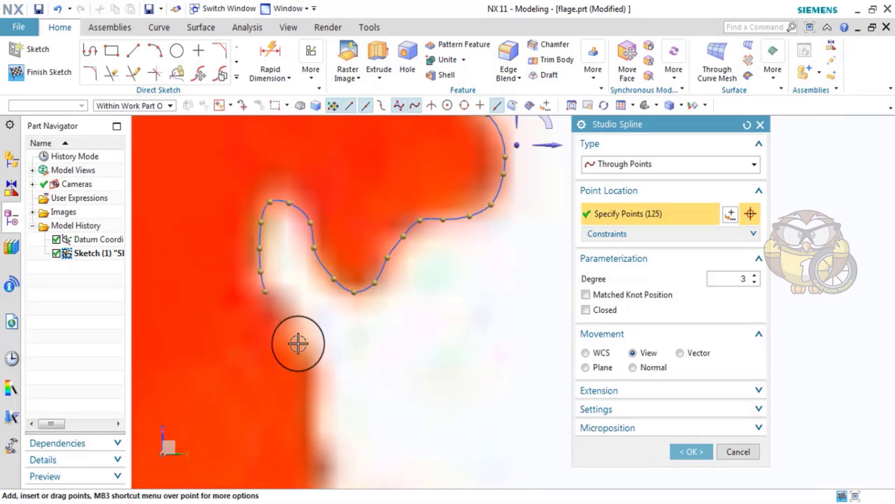
left_click(303, 351)
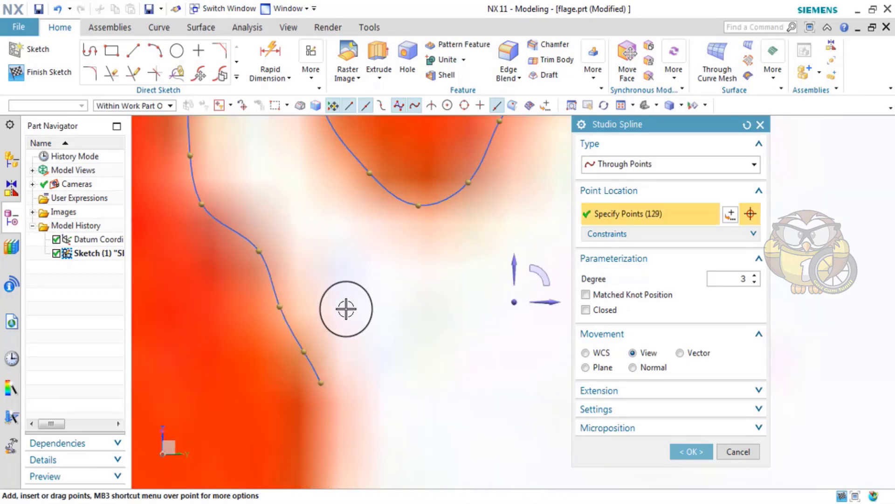
left_click(345, 327)
left_click(349, 378)
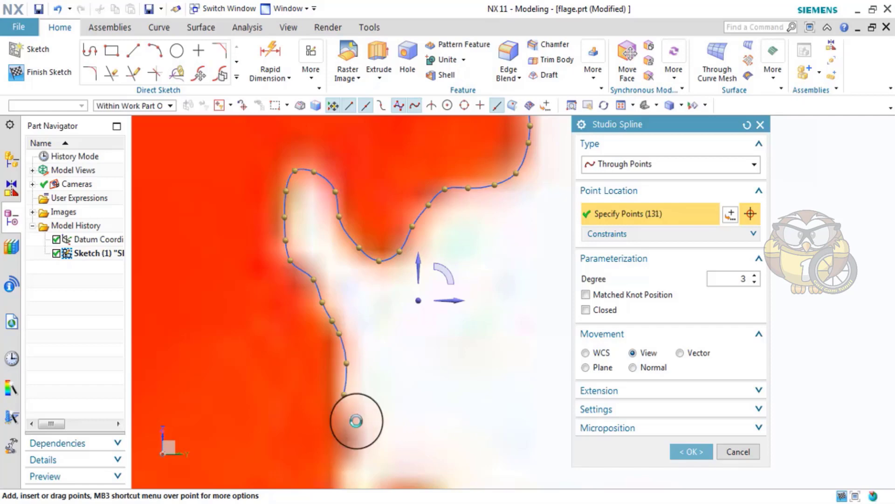
left_click(359, 453)
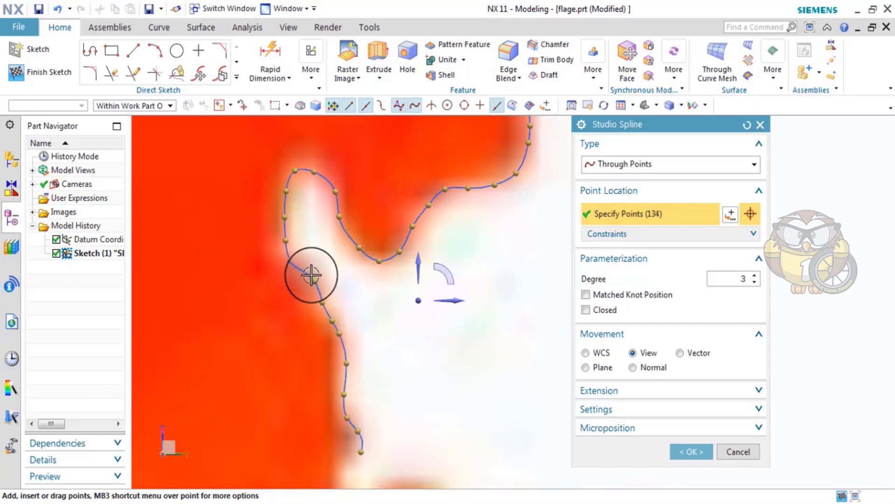
Step: Drag three spline points onto the map edge to straighten the curve
scroll(310, 273, "up", 4)
scroll(413, 333, "down", 5)
scroll(358, 301, "up", 5)
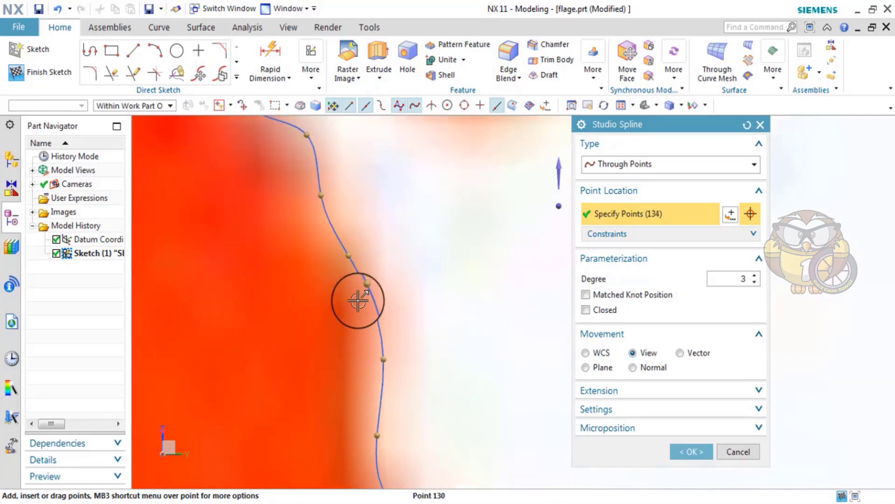
left_click_drag(347, 254, 352, 236)
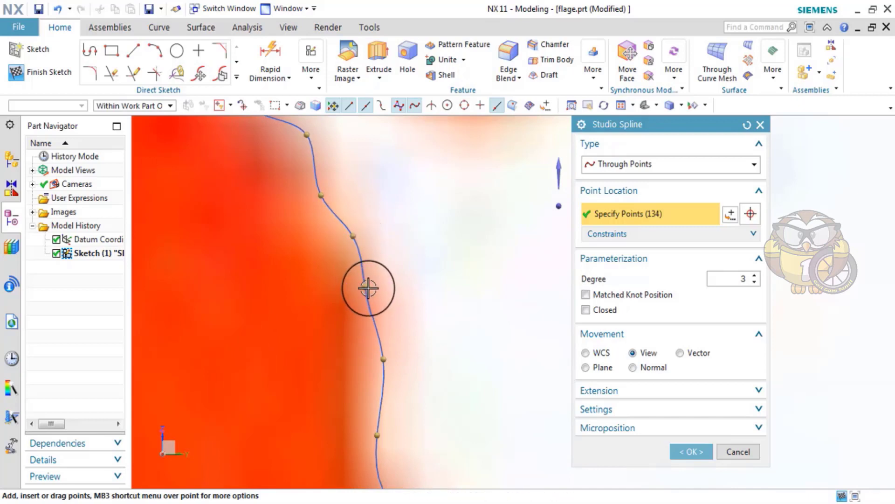
left_click_drag(383, 359, 366, 360)
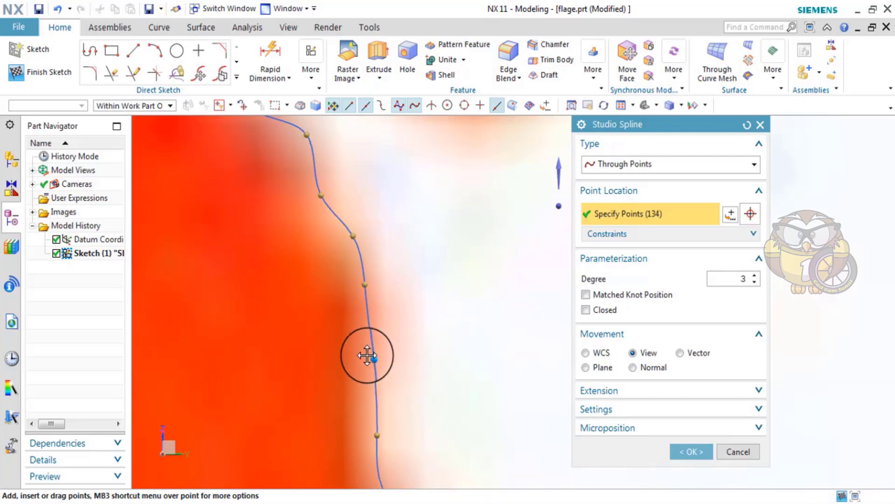
scroll(375, 349, "down", 5)
scroll(436, 351, "up", 5)
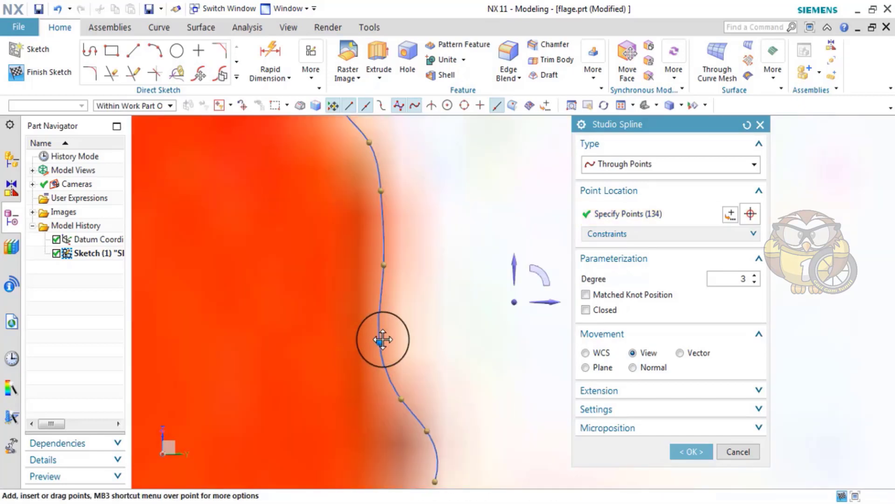
scroll(420, 345, "down", 4)
scroll(410, 359, "up", 4)
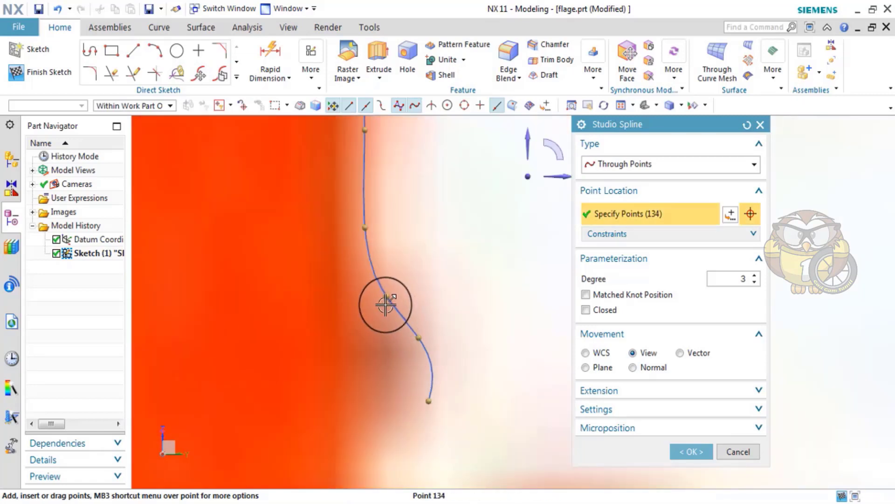
left_click_drag(429, 399, 414, 394)
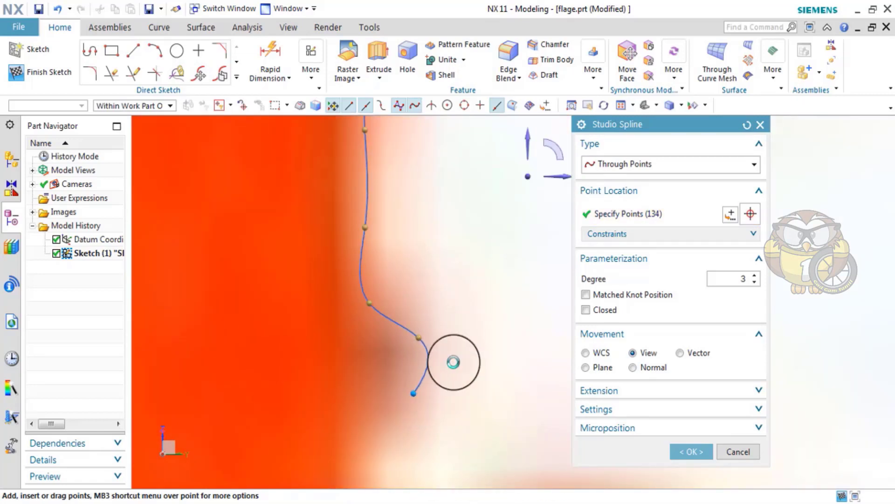
Step: Continue placing spline points along the map boundary
scroll(422, 410, "down", 3)
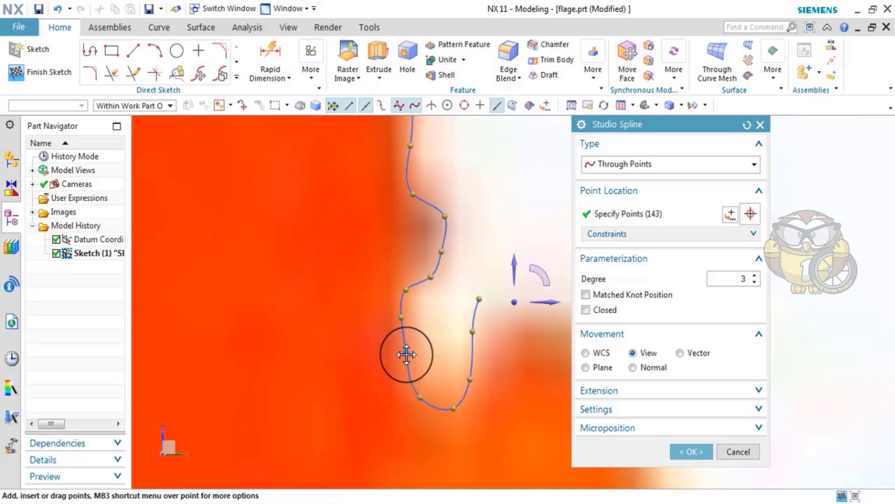
left_click(405, 355)
scroll(410, 294, "up", 3)
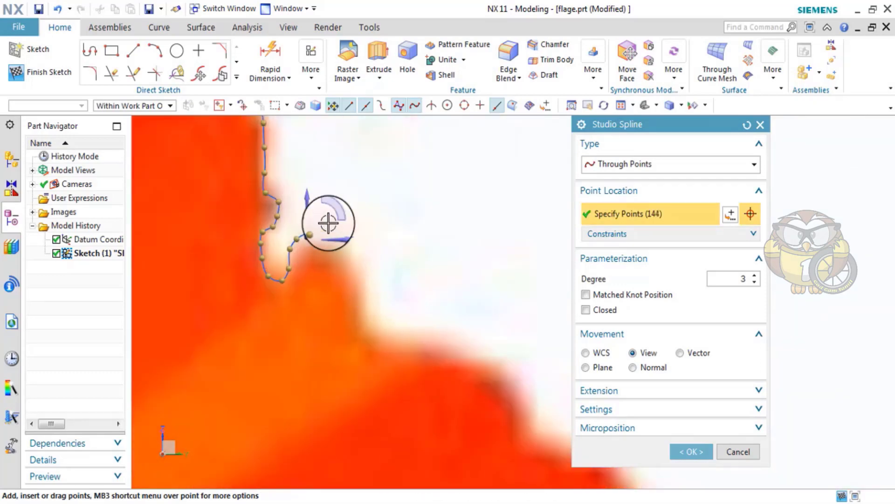
scroll(329, 219, "down", 2)
left_click(392, 293)
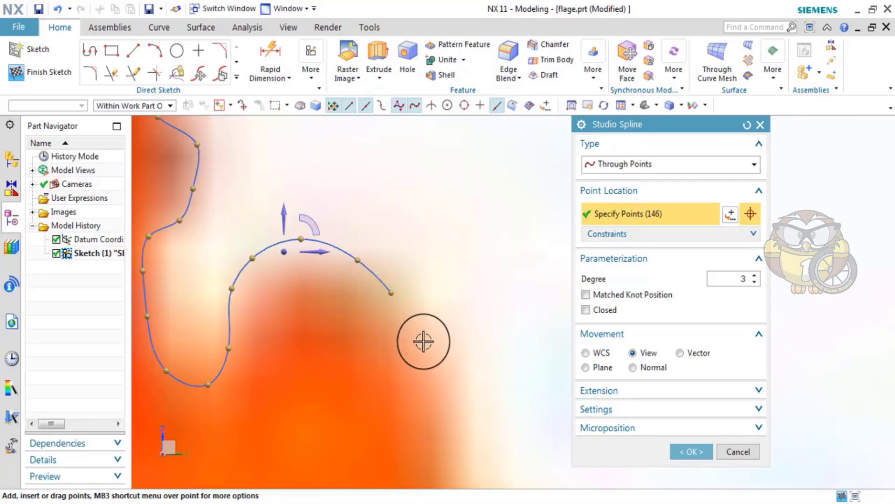
left_click(422, 340)
scroll(427, 303, "down", 2)
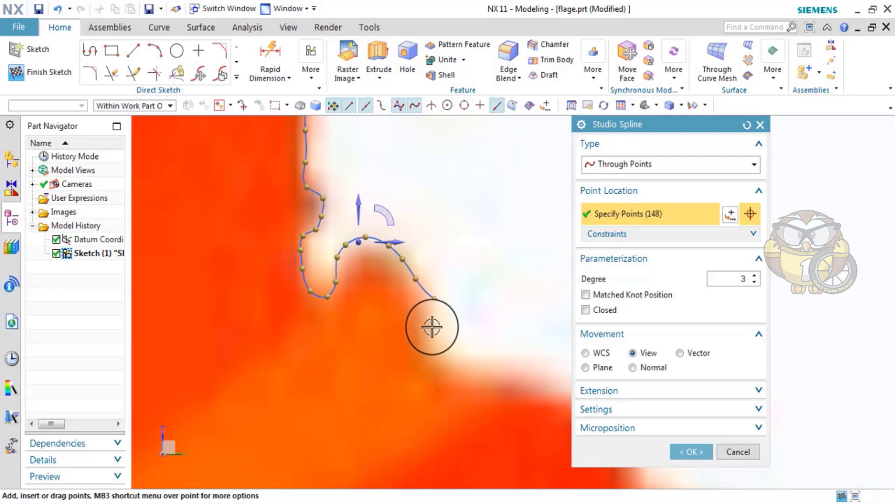
left_click(435, 357)
scroll(410, 310, "down", 2)
scroll(440, 214, "up", 2)
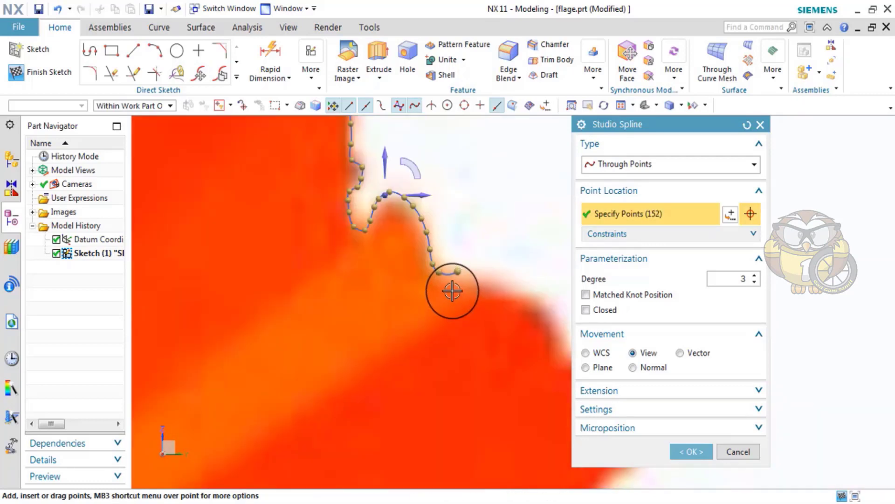
Step: Extend the spline down the edge's curve to about 199 points
left_click(464, 275)
scroll(463, 275, "up", 3)
scroll(492, 267, "down", 3)
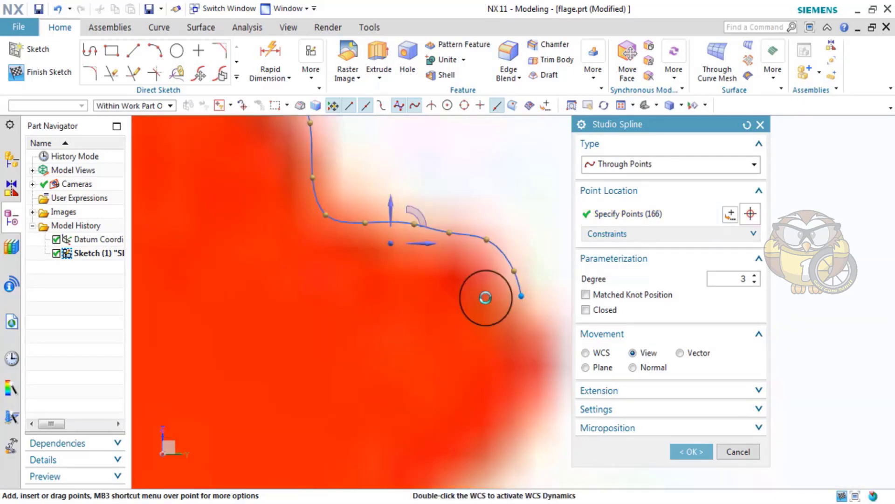
left_click(486, 295)
left_click(499, 305)
scroll(510, 335, "down", 3)
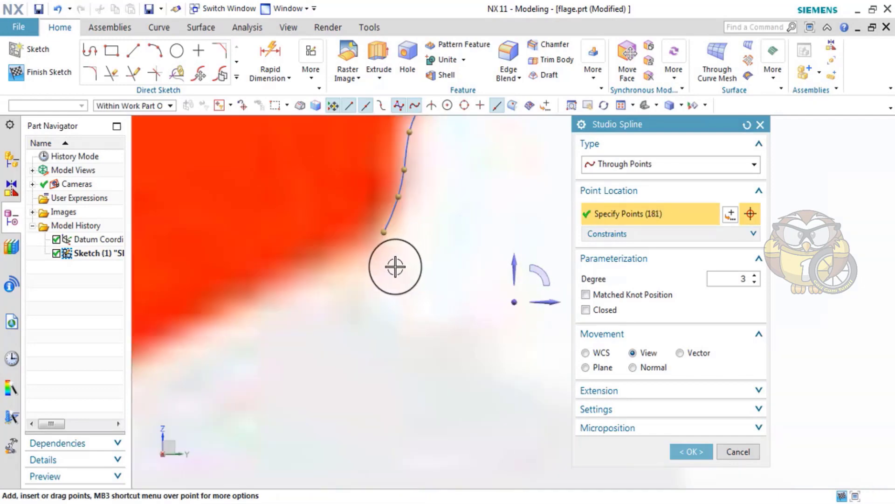
scroll(395, 266, "up", 3)
left_click(447, 301)
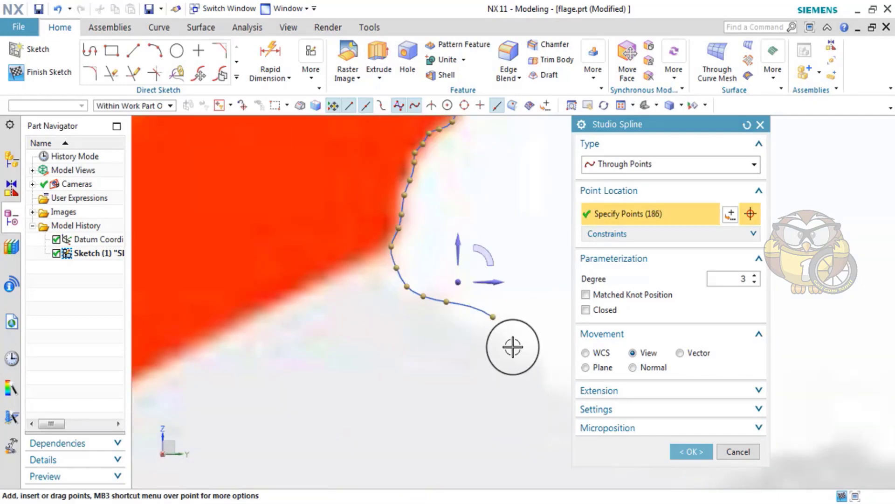
left_click(542, 363)
scroll(484, 362, "down", 2)
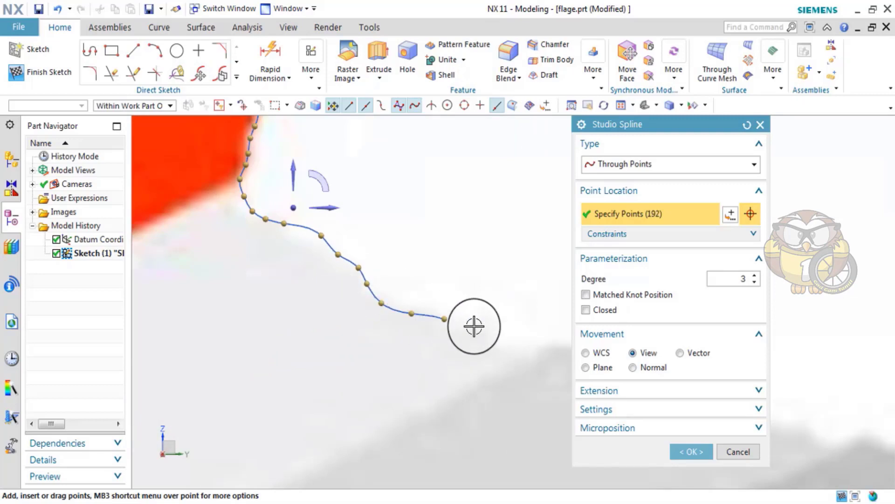
left_click(519, 345)
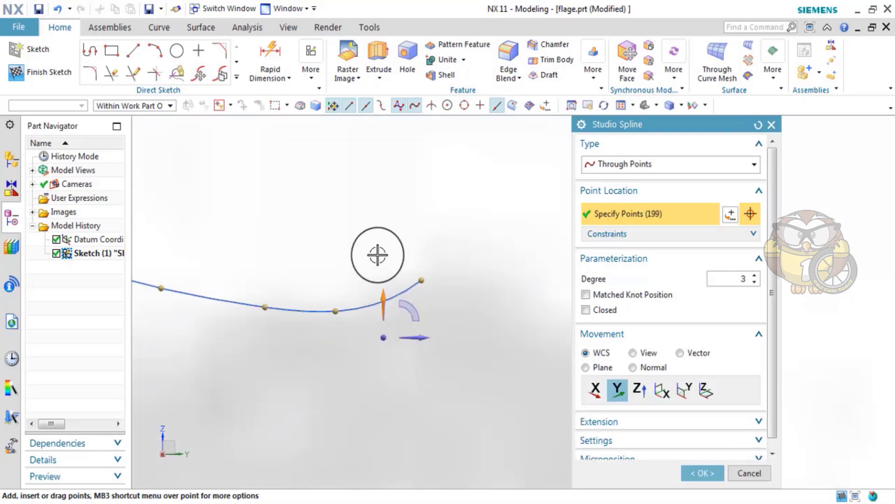
Step: Add points near the spline's end with point movement set to the view plane
left_click(474, 276)
scroll(489, 286, "up", 3)
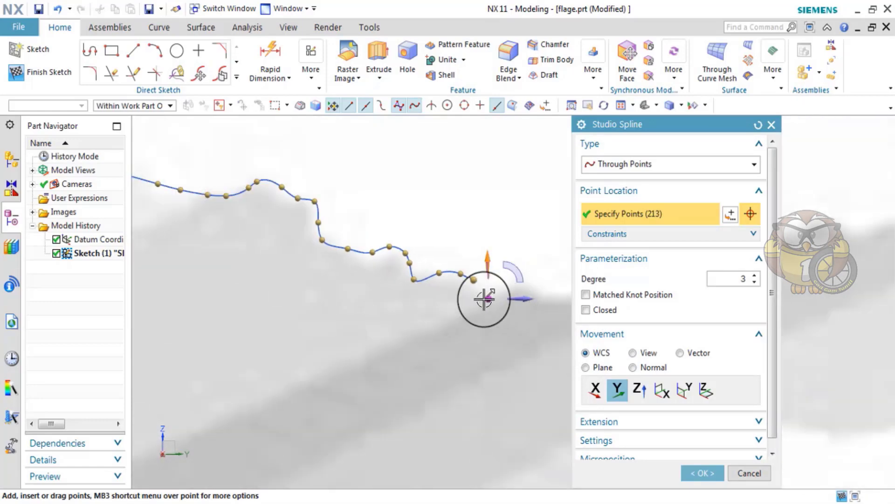
scroll(479, 289, "up", 2)
left_click(480, 280)
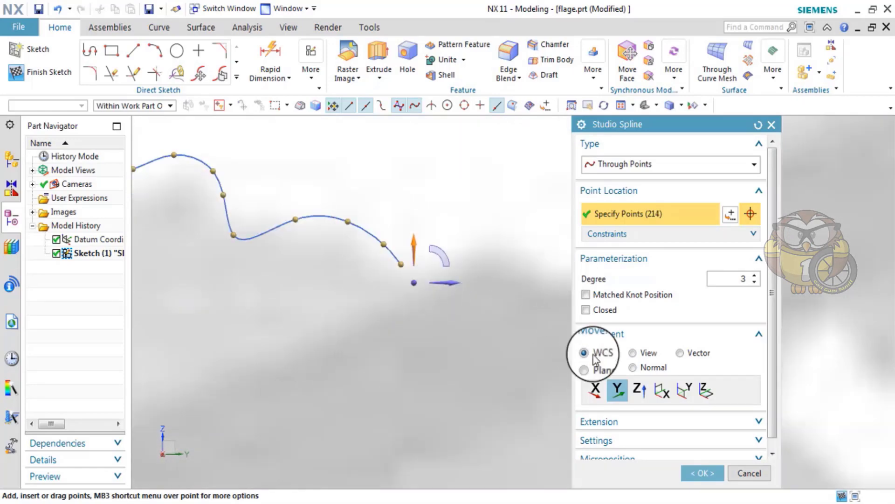
left_click(632, 354)
left_click(471, 282)
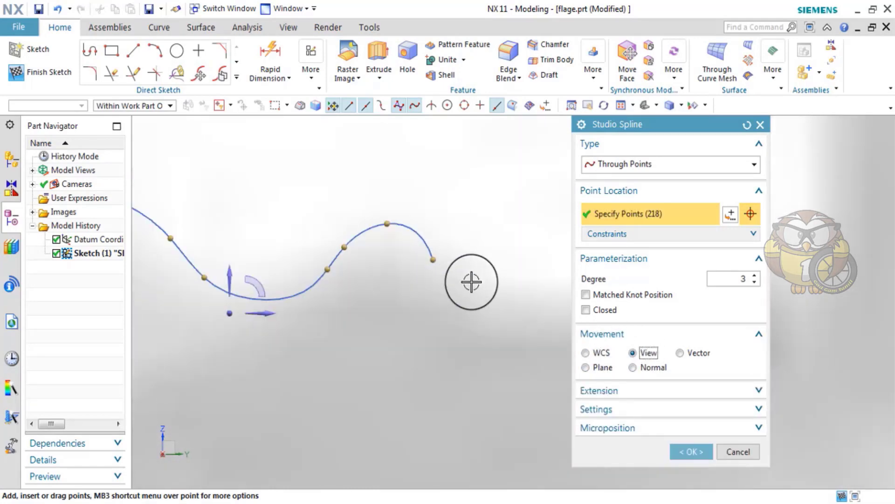
left_click(506, 276)
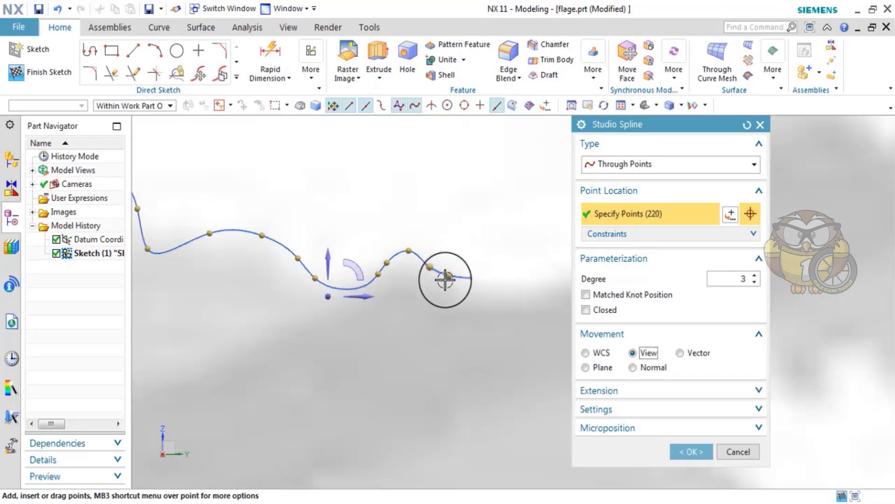
left_click(480, 289)
scroll(429, 276, "up", 4)
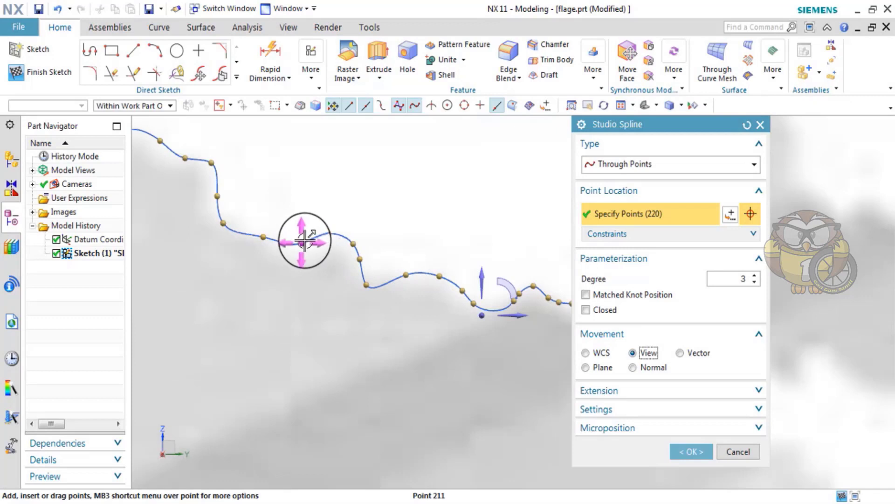
Step: Pull a spline point down onto the edge and add another edge point
left_click_drag(304, 240, 301, 252)
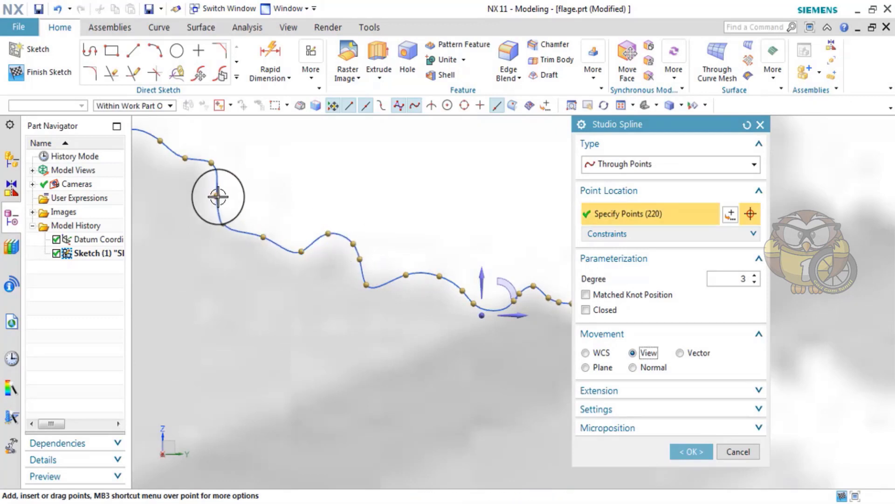
scroll(480, 261, "up", 3)
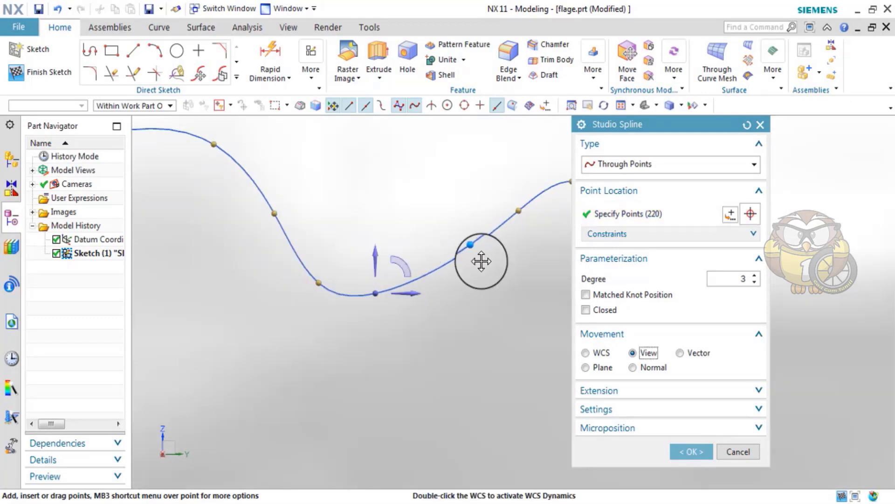
scroll(494, 262, "down", 3)
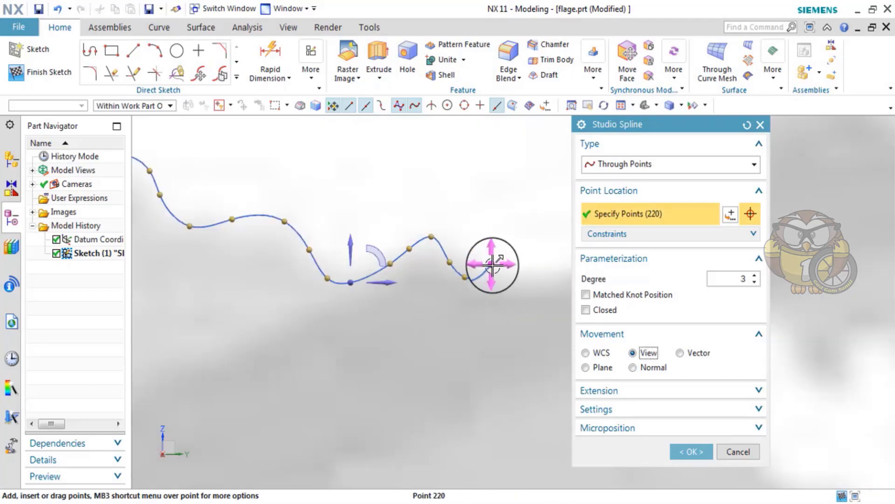
scroll(525, 237, "down", 1)
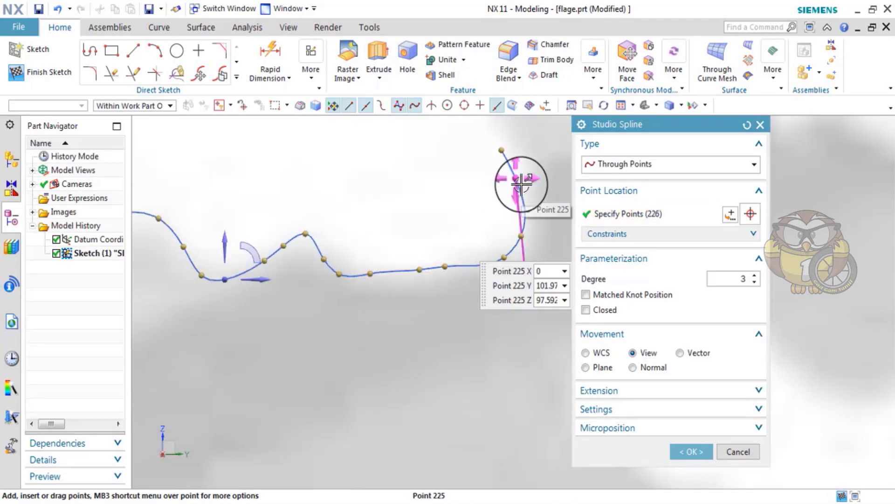
scroll(480, 224, "down", 3)
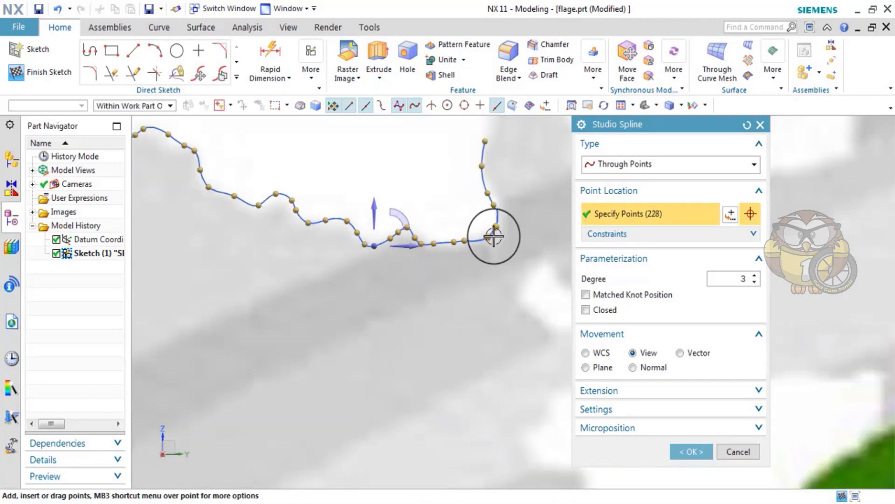
scroll(493, 280, "up", 3)
scroll(534, 335, "down", 3)
scroll(486, 315, "up", 3)
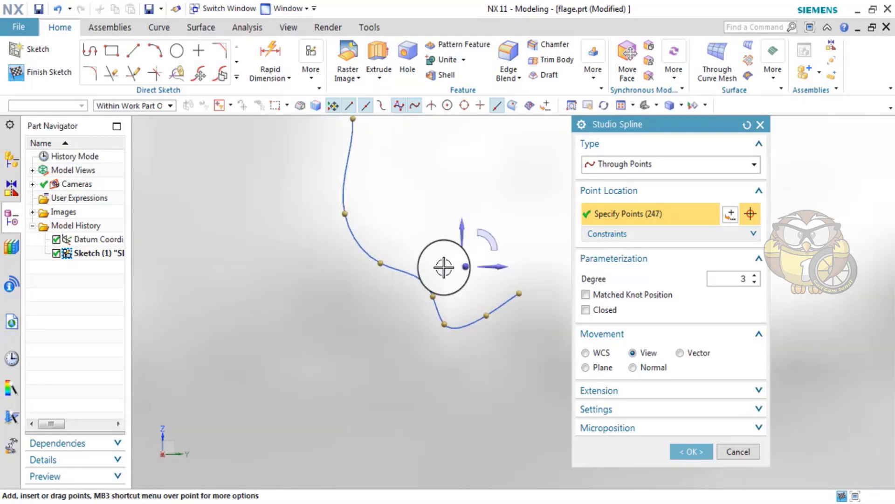
scroll(443, 268, "down", 3)
scroll(412, 216, "up", 3)
left_click(501, 279)
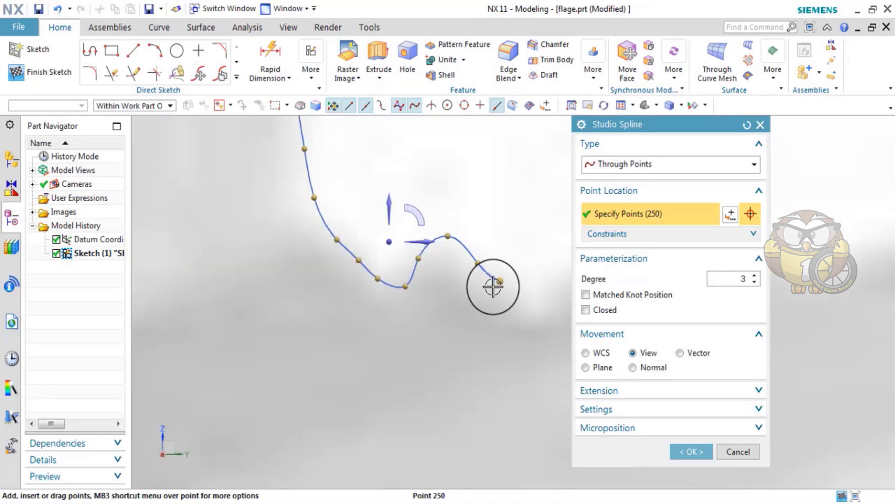
Step: Add a point beyond the spline's old end along the northern border
scroll(485, 252, "down", 5)
scroll(466, 273, "up", 2)
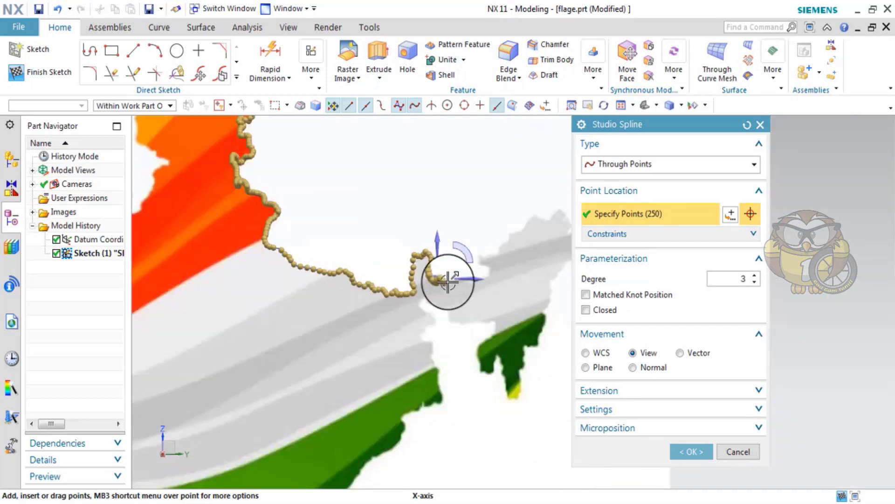
scroll(448, 275, "down", 5)
scroll(450, 274, "up", 3)
scroll(388, 221, "up", 3)
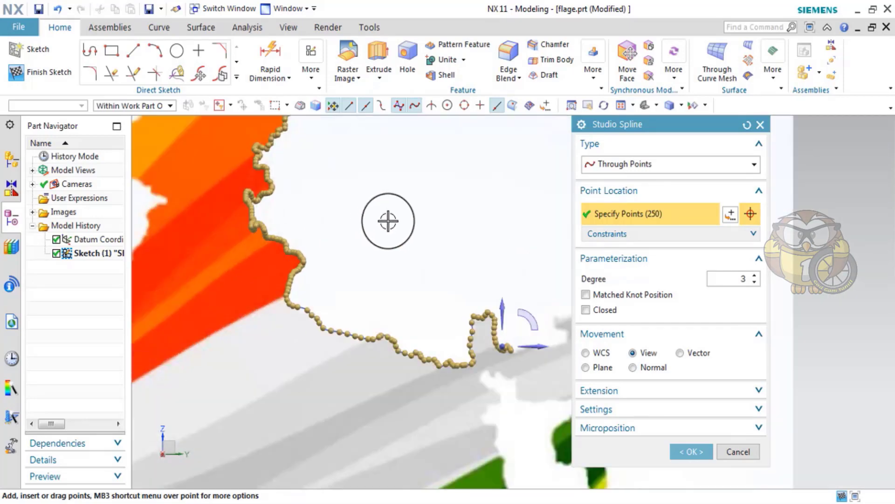
scroll(388, 221, "down", 5)
scroll(373, 222, "up", 5)
scroll(460, 266, "down", 5)
scroll(451, 286, "up", 5)
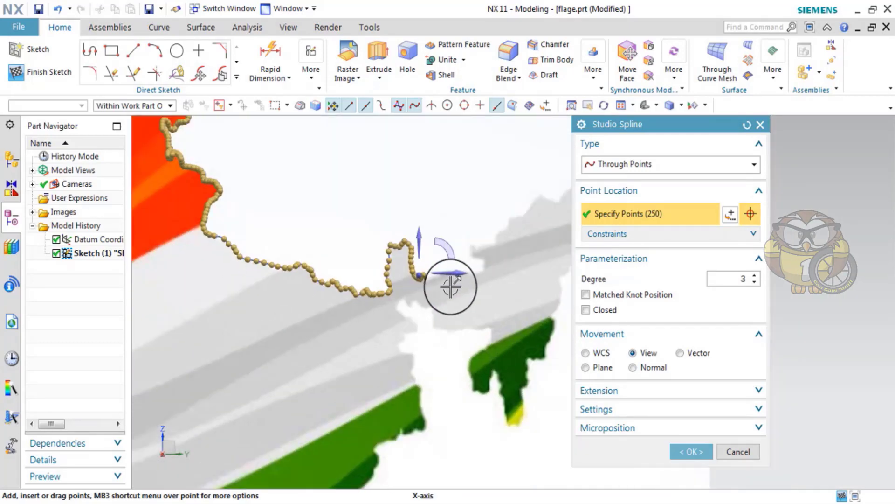
left_click(521, 228)
scroll(524, 168, "down", 5)
scroll(513, 295, "up", 5)
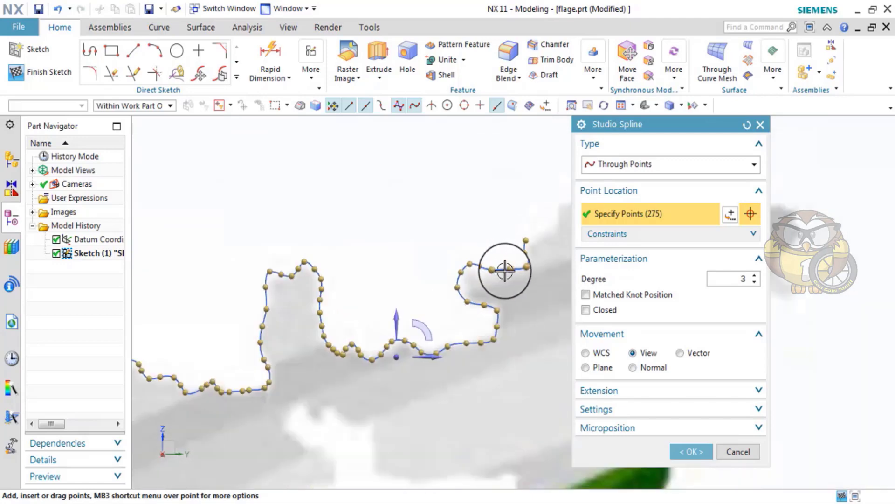
scroll(475, 271, "up", 5)
Step: Nudge two points to fit the edge and add two points extending upward
left_click_drag(432, 254, 429, 266)
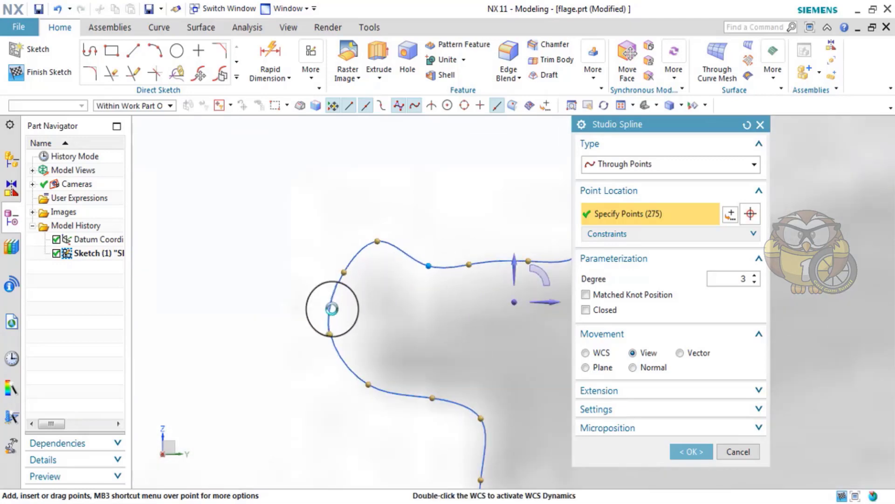
left_click_drag(346, 323, 372, 319)
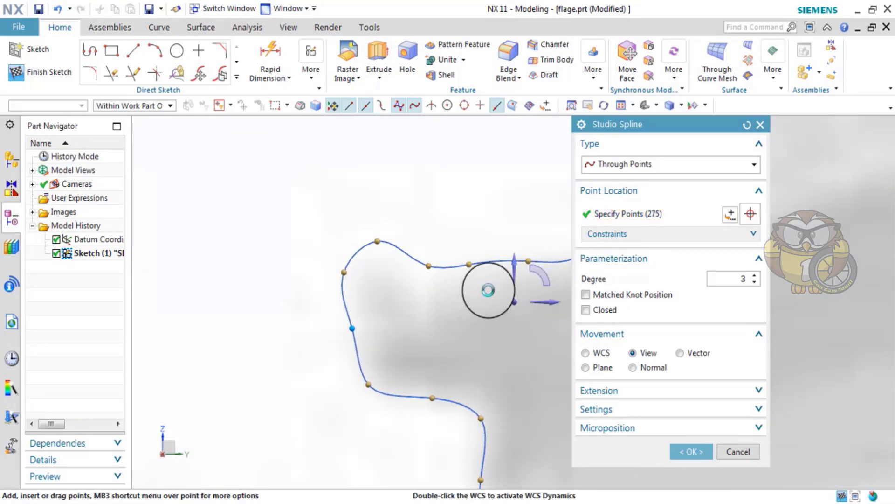
scroll(474, 269, "down", 3)
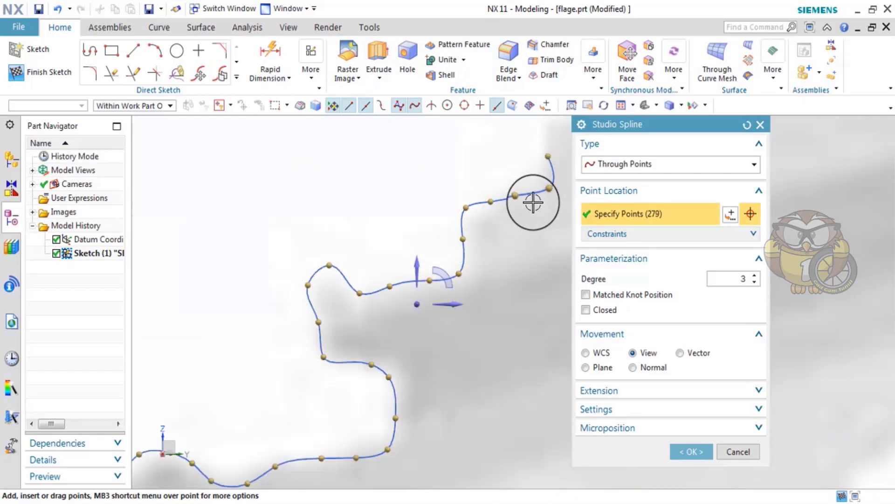
scroll(555, 180, "up", 3)
left_click(537, 177)
left_click(544, 144)
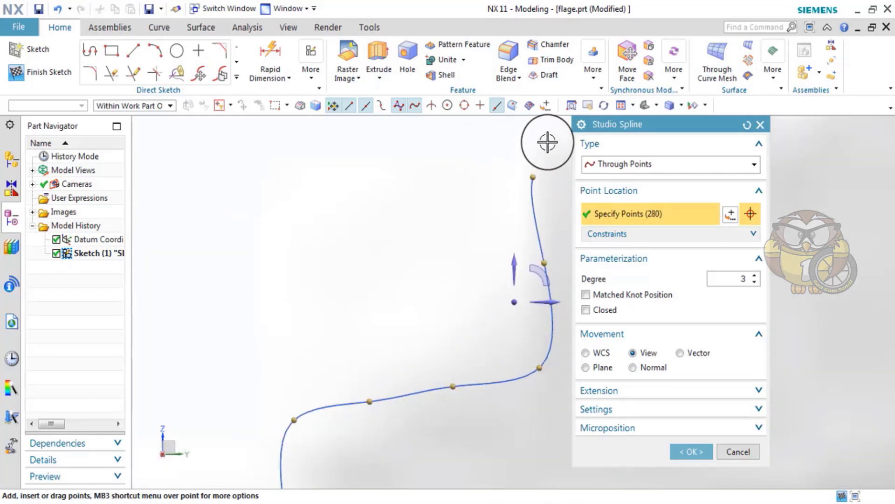
scroll(492, 164, "down", 1)
scroll(538, 163, "up", 2)
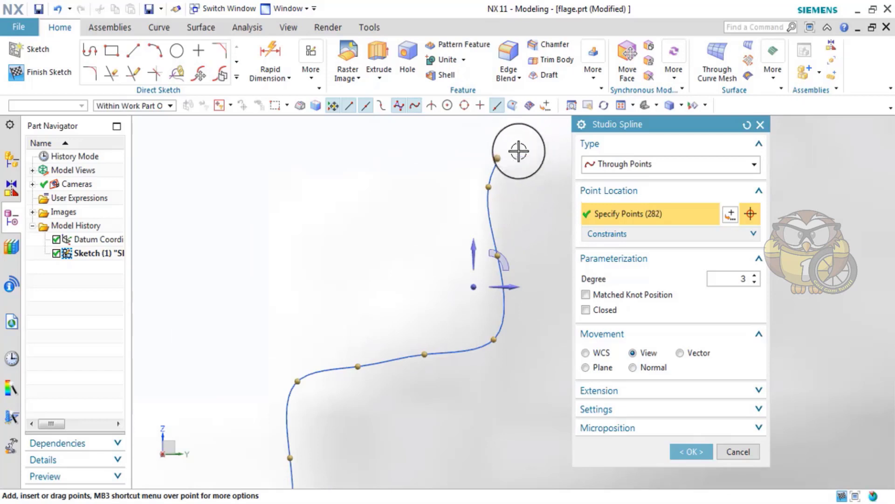
scroll(518, 151, "down", 1)
scroll(521, 268, "up", 2)
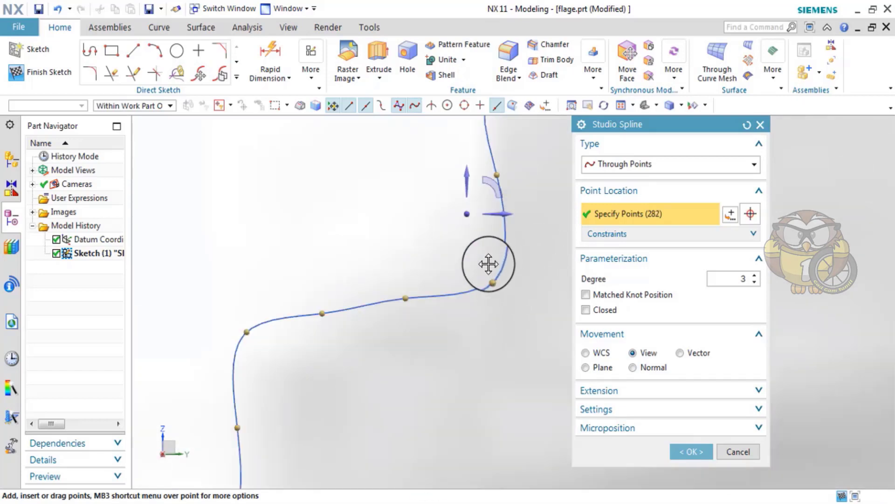
Step: Raise two points to smooth the bends and add a border point, reaching 296 points
left_click_drag(488, 264, 476, 248)
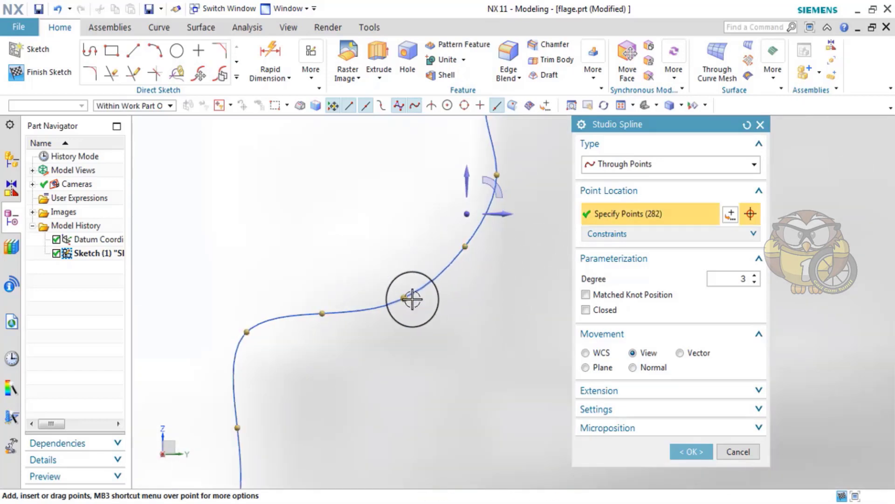
left_click_drag(407, 291, 407, 273)
scroll(505, 210, "down", 2)
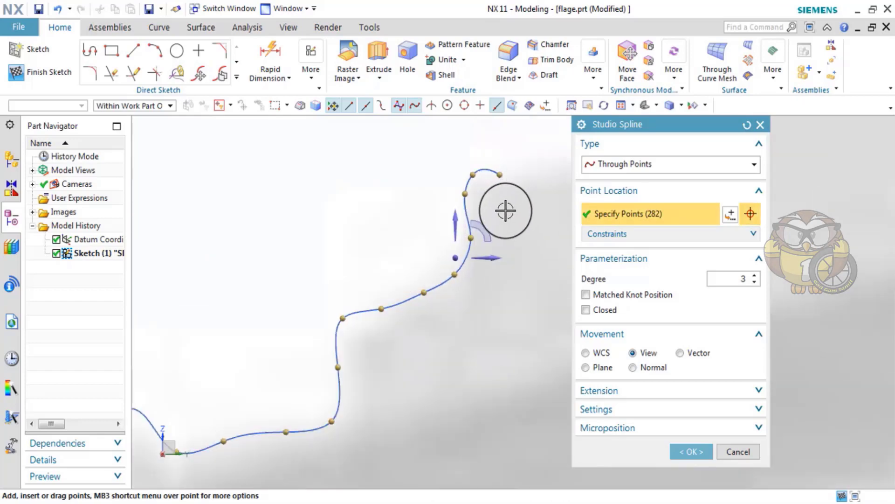
scroll(446, 250, "up", 1)
scroll(555, 205, "down", 2)
scroll(446, 175, "down", 4)
left_click(444, 261)
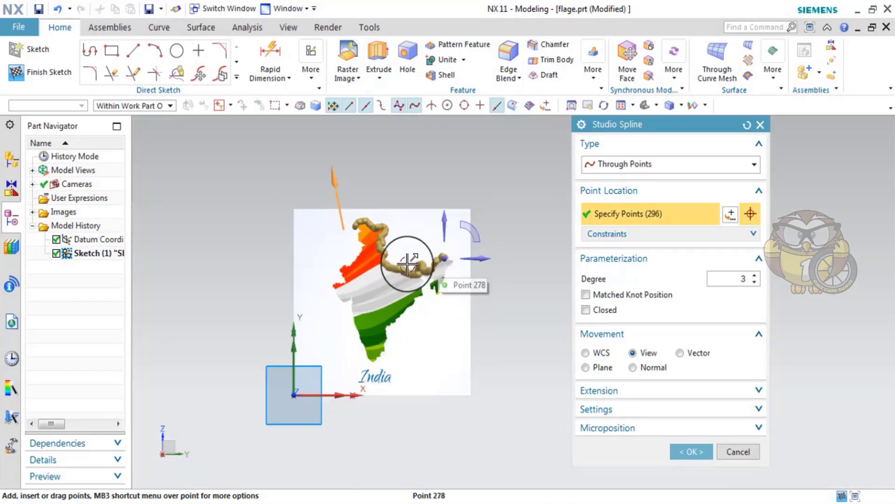
Step: Add points along the green edge of the eastern lobe
scroll(406, 262, "up", 4)
scroll(407, 261, "up", 1)
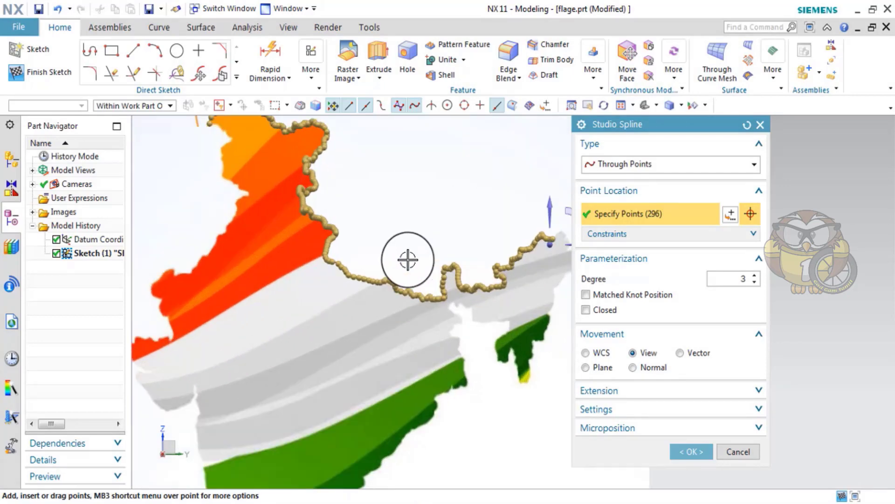
scroll(407, 260, "down", 3)
left_click(474, 248)
scroll(451, 192, "up", 5)
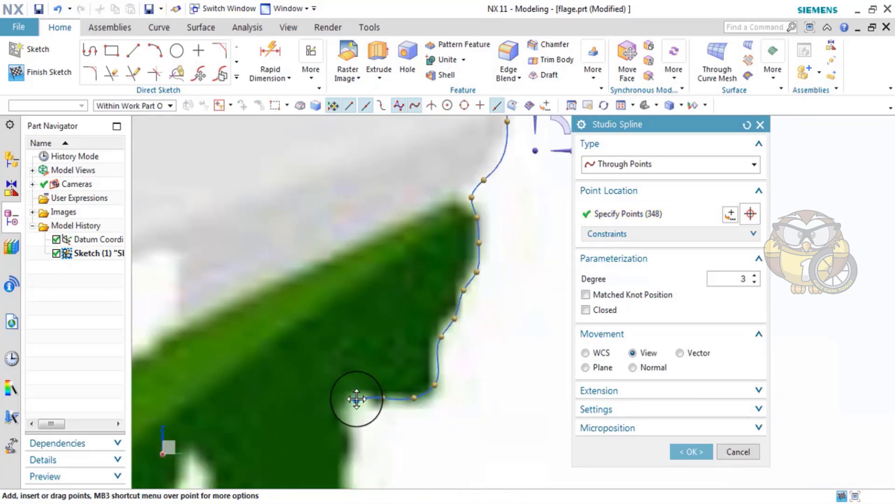
scroll(448, 397, "up", 4)
left_click(442, 372)
left_click(421, 381)
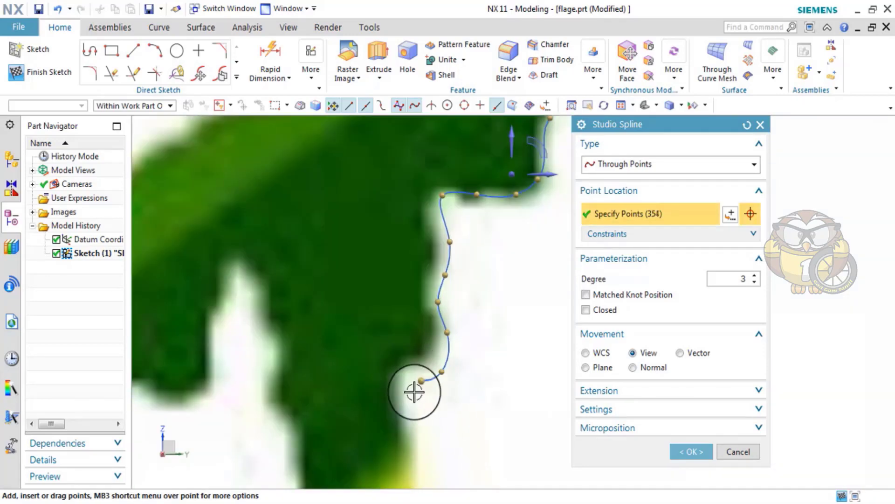
middle_click_drag(452, 244, 444, 329, "shift")
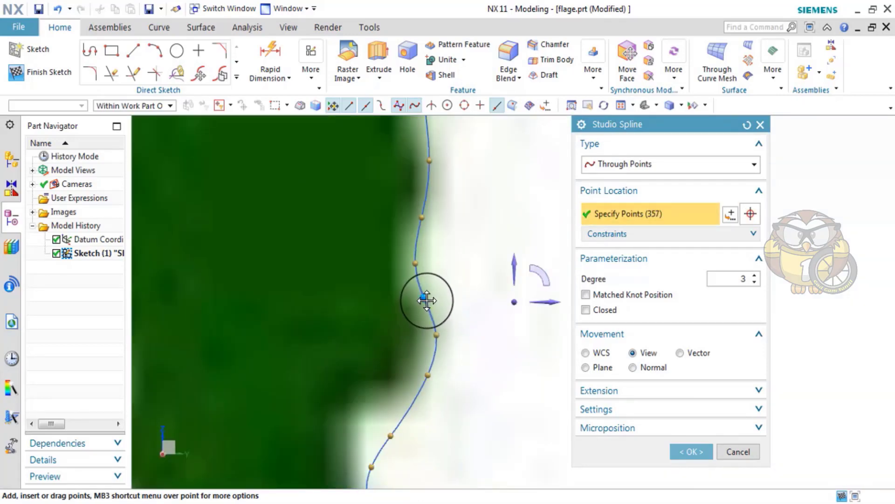
left_click(422, 329)
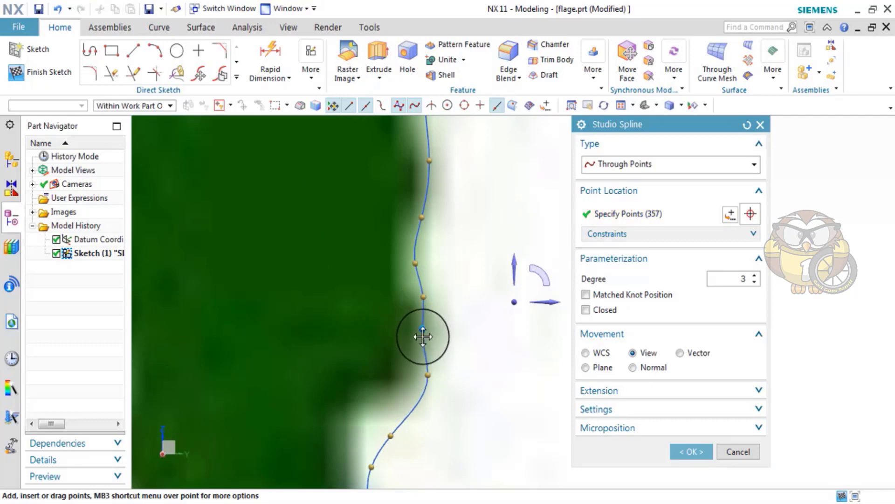
Step: Tighten the curve along the right edge and add points around the bottom tip
left_click_drag(389, 434, 405, 386)
left_click(386, 431)
scroll(398, 424, "down", 3)
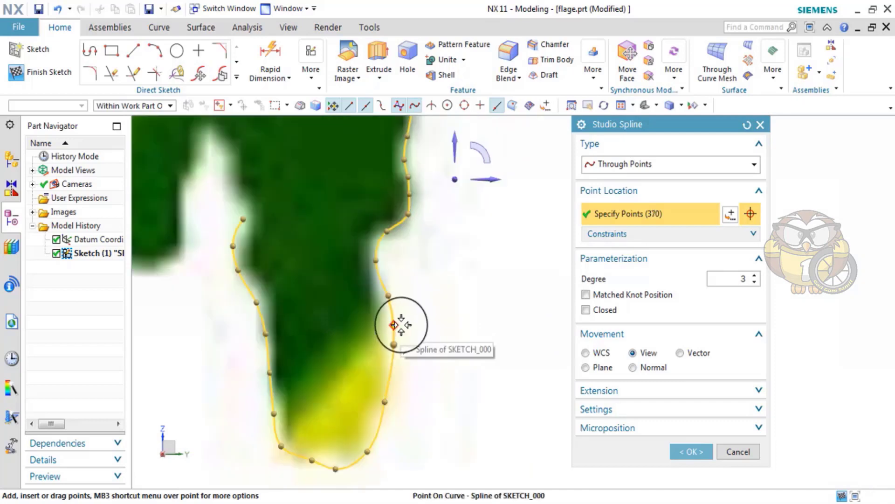
left_click_drag(395, 298, 385, 296)
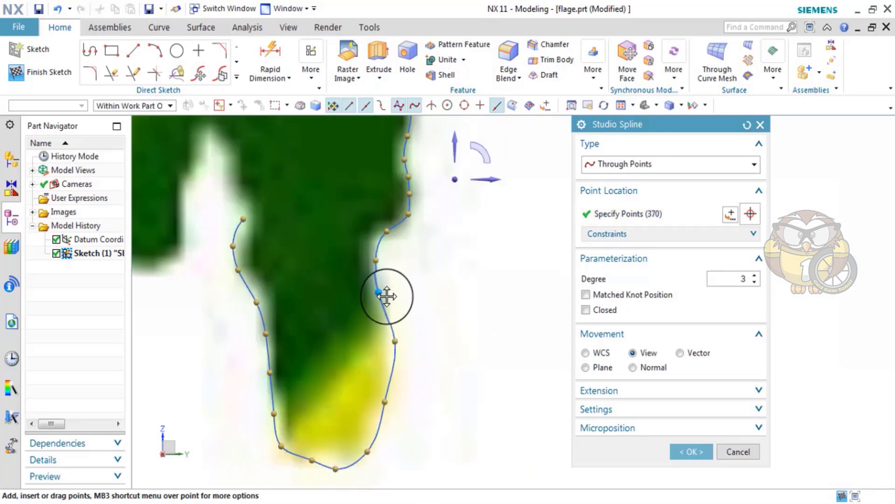
left_click_drag(400, 340, 389, 334)
left_click_drag(385, 400, 390, 382)
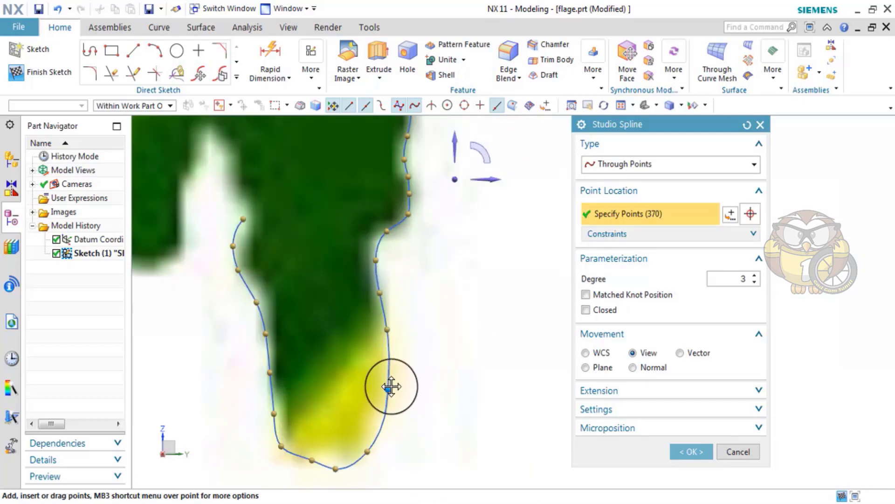
left_click_drag(366, 450, 376, 424)
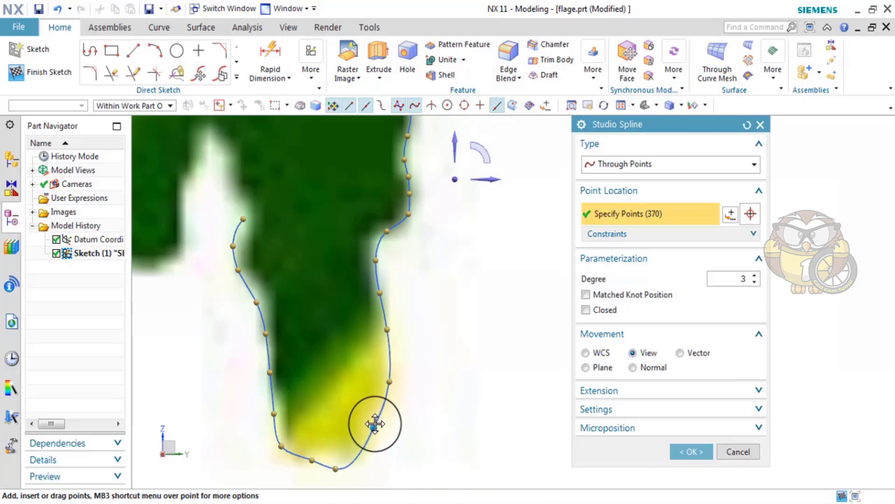
left_click_drag(332, 470, 348, 457)
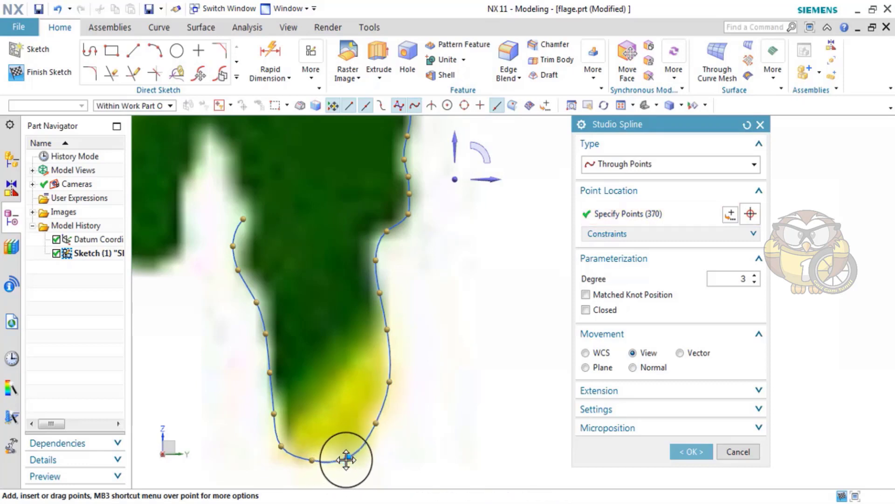
left_click(316, 460)
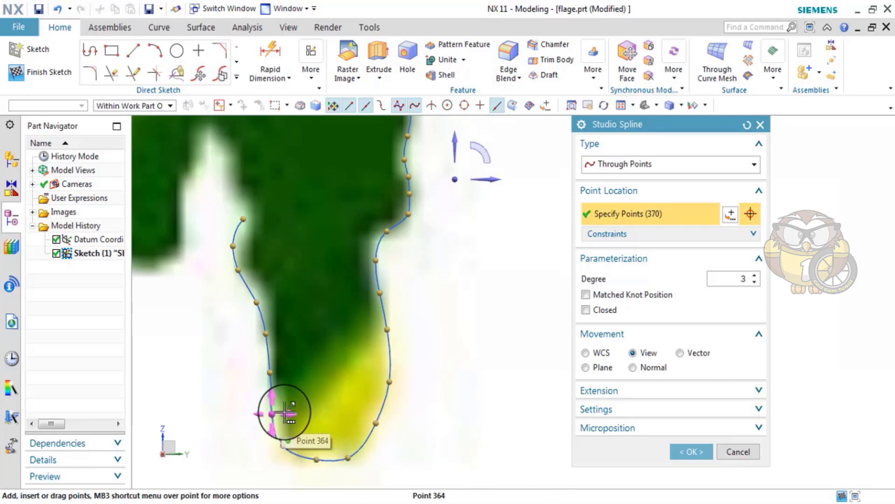
Step: Add eight points up the lobe's upper-left and left edges
scroll(230, 160, "up", 2)
left_click(219, 125)
left_click(200, 156)
left_click(176, 180)
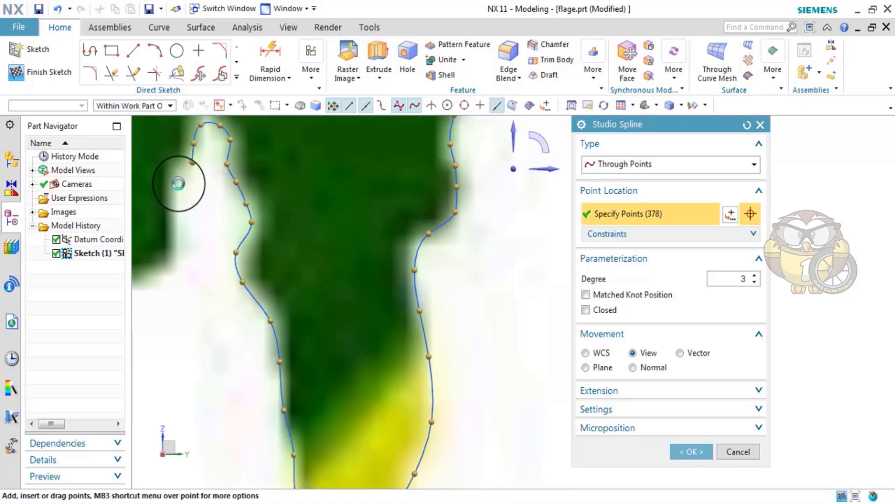
left_click(216, 253)
left_click(182, 248)
left_click(175, 231)
left_click(172, 198)
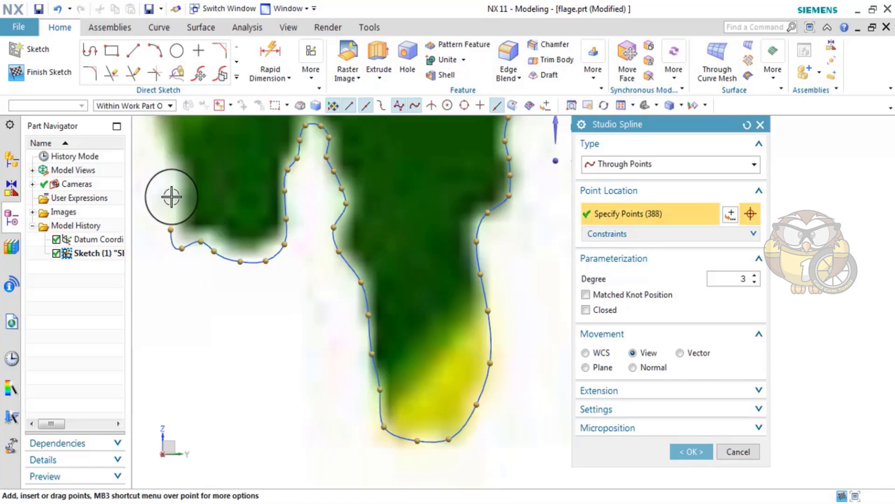
left_click(169, 169)
scroll(174, 208, "up", 1)
Step: Drag bottom and upper spline points to hug the lobe's shape
mouse_move(306, 269)
left_mouse_down()
mouse_move(307, 258)
mouse_move(335, 255)
left_mouse_up()
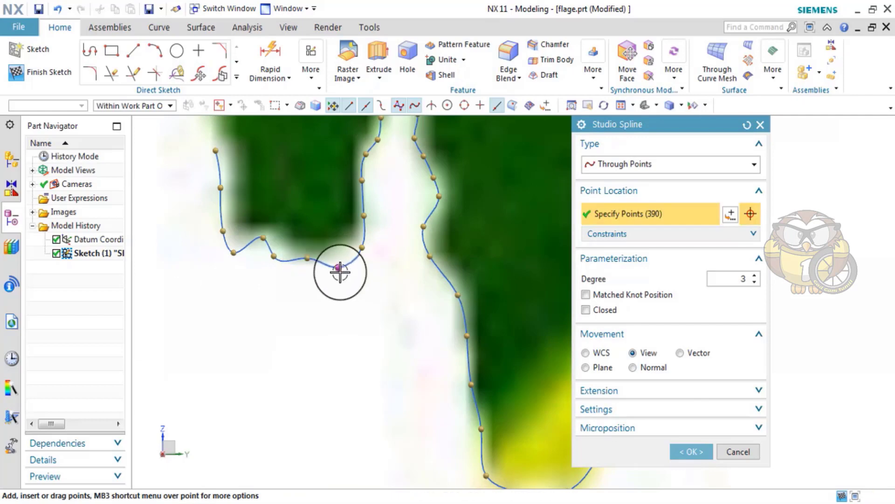
scroll(230, 208, "down", 1)
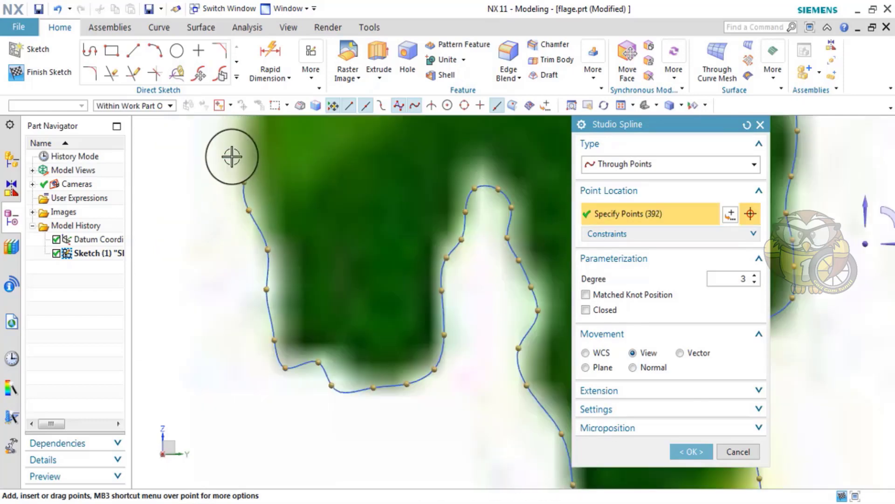
middle_click_drag(230, 154, 269, 220, "shift")
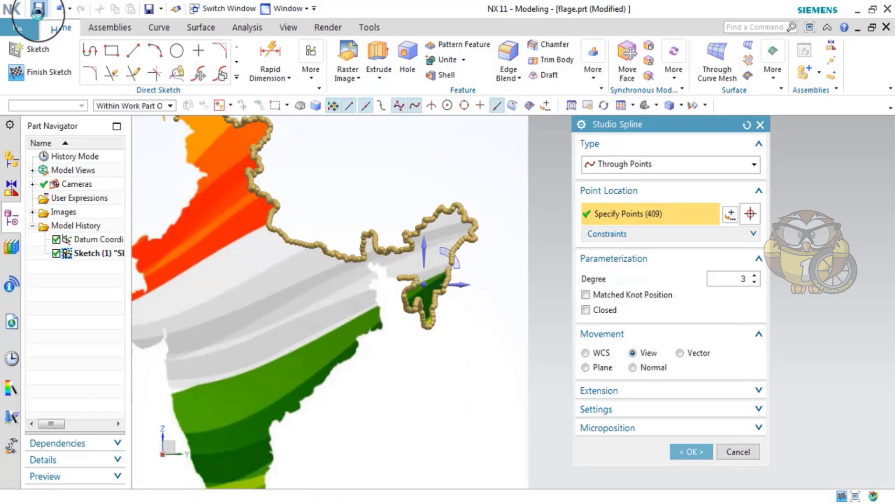
left_click(37, 10)
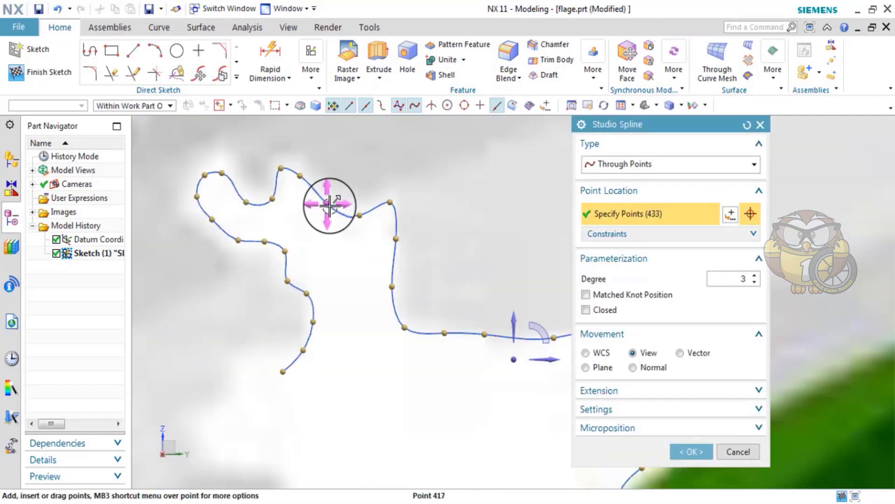
left_click_drag(332, 204, 345, 259)
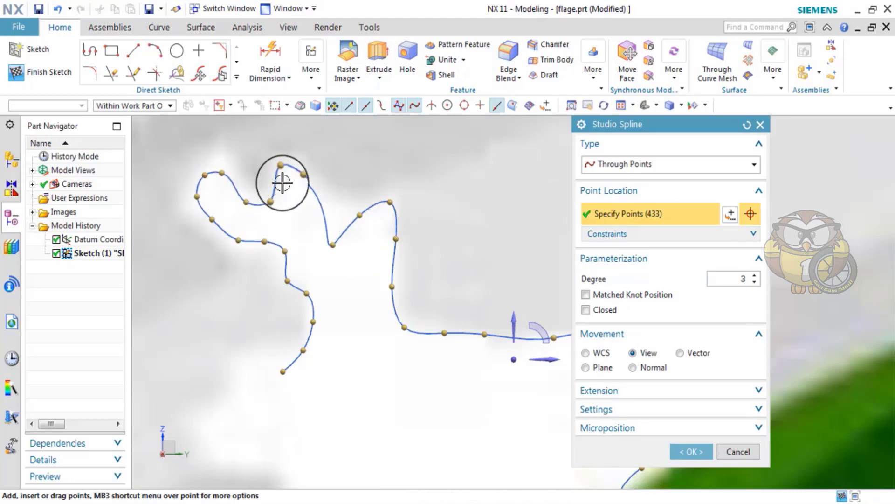
left_click_drag(300, 175, 298, 171)
left_click_drag(222, 173, 224, 161)
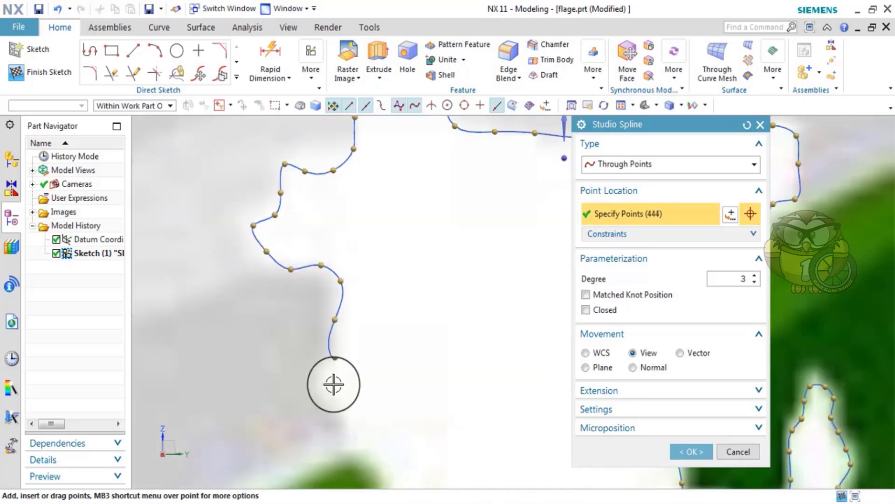
Step: Extend the spline down along the edge, reaching 471 points
left_click(351, 440)
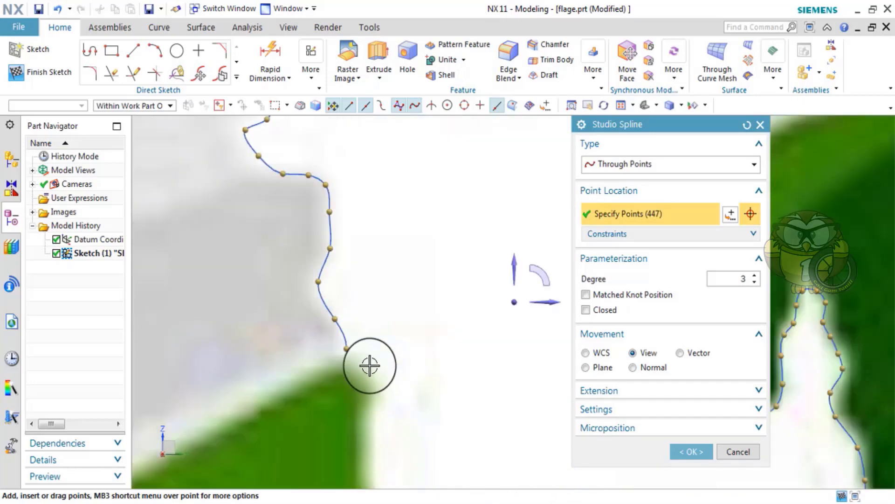
left_click(369, 365)
left_click(370, 415)
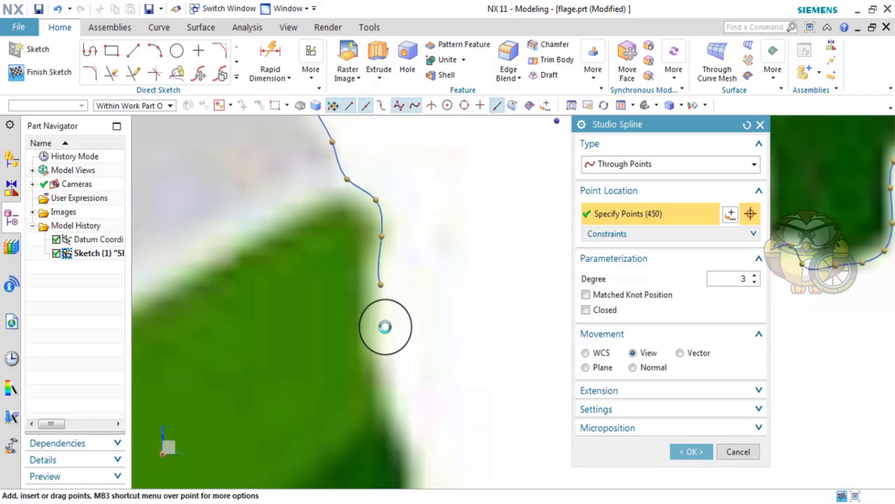
left_click(395, 395)
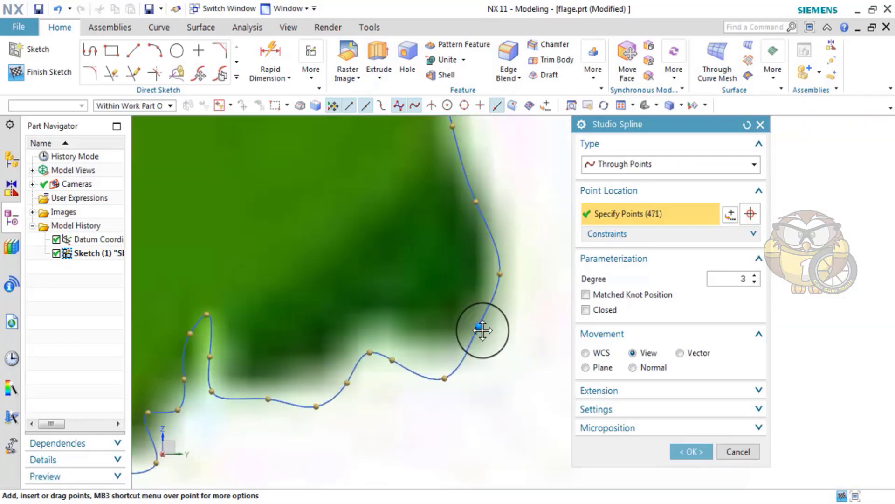
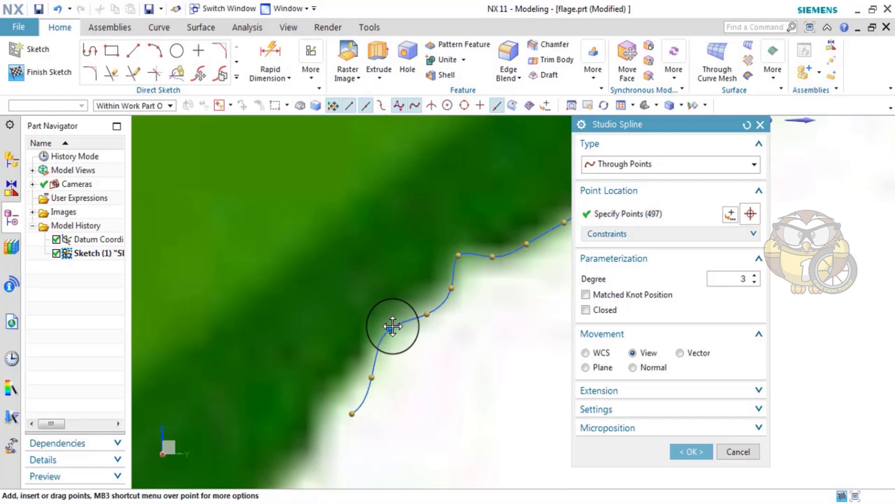
Step: Add a point on the coastline spline and drag nearby points onto the coast edge
left_click(440, 274)
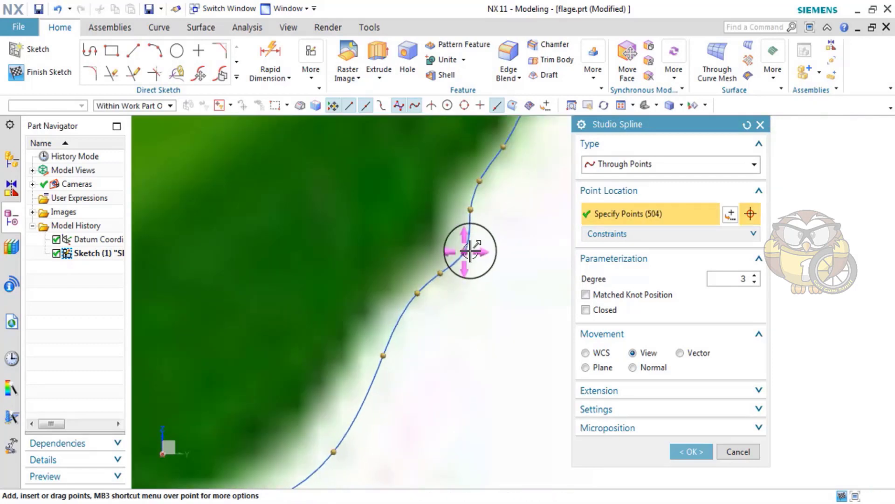
left_click_drag(457, 247, 453, 244)
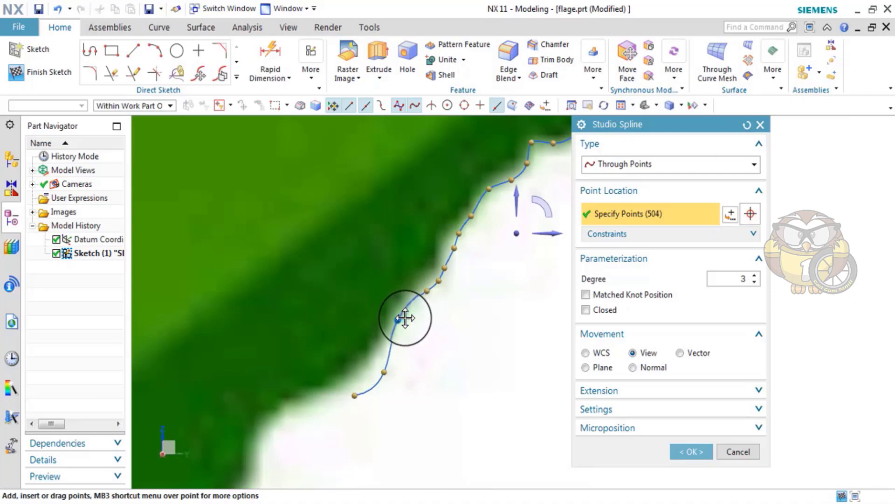
left_click_drag(404, 319, 392, 355)
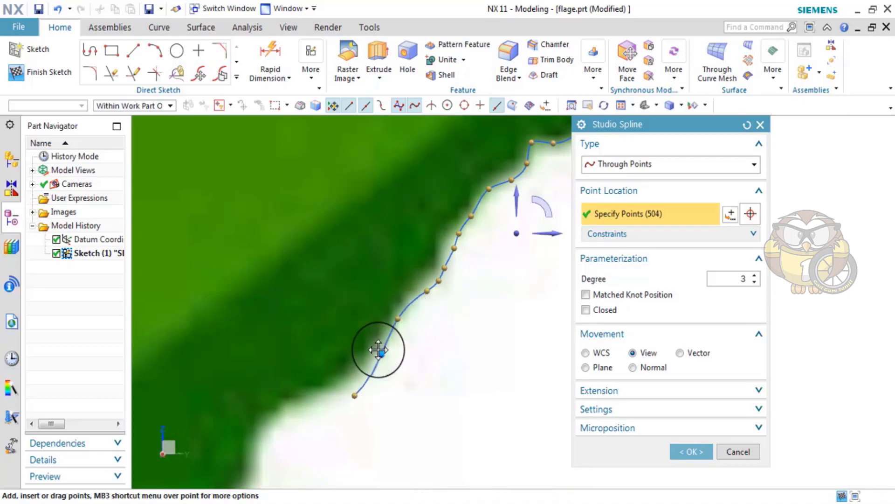
left_click(378, 349)
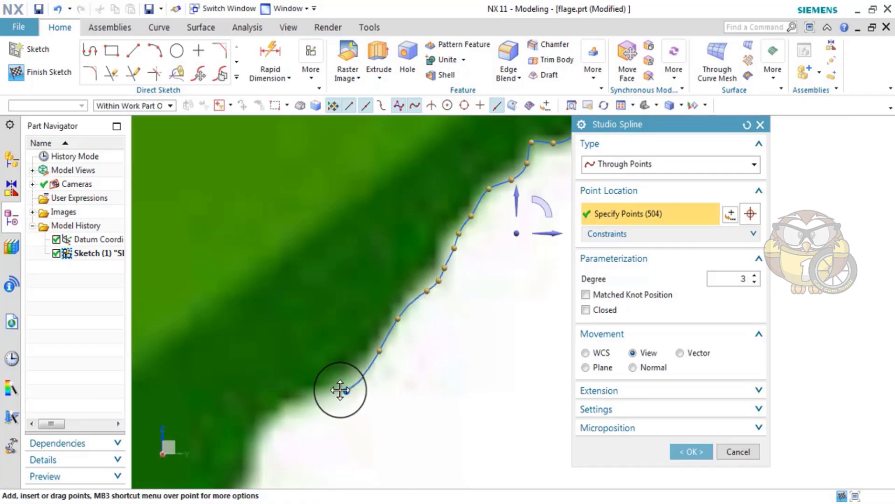
left_click(340, 390)
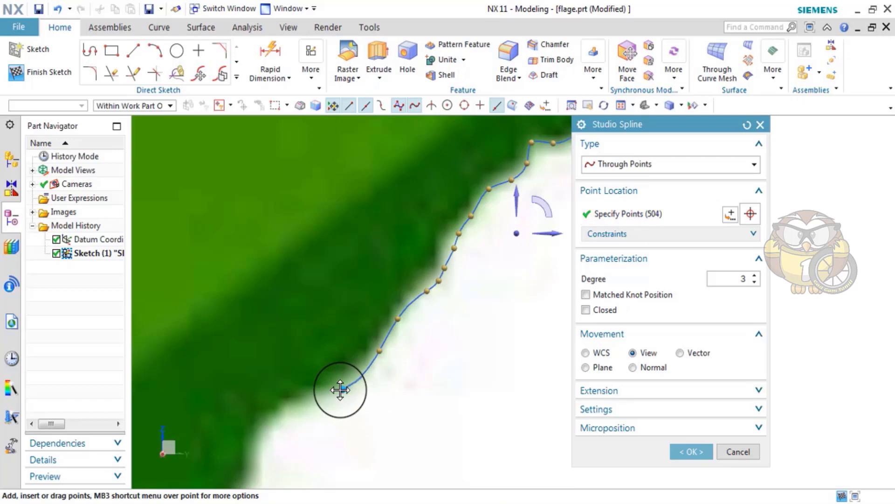
scroll(429, 299, "down", 1)
left_click(426, 294)
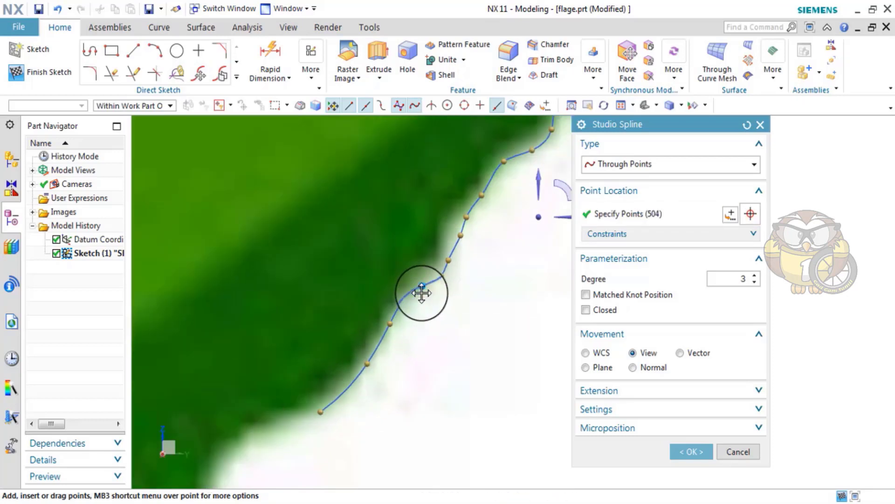
Step: Add several more spline points further up the coast and nudge two points onto the edge
left_click(440, 276)
left_click(444, 274)
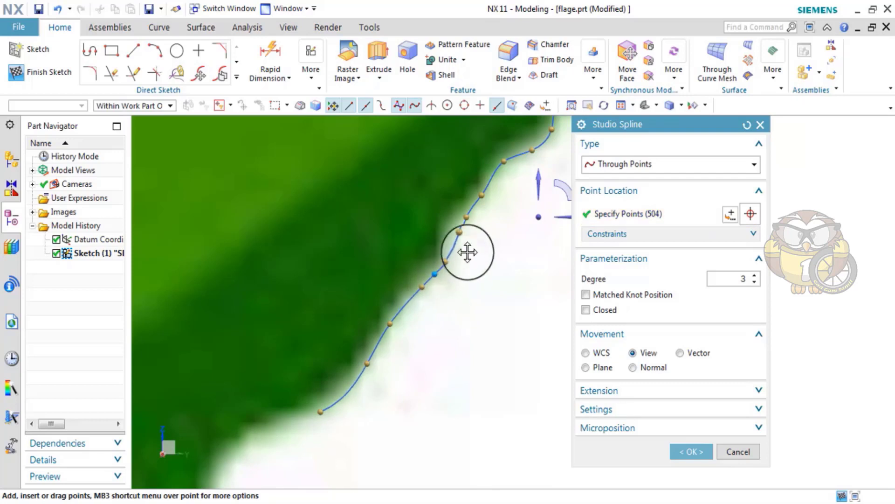
left_click(463, 234)
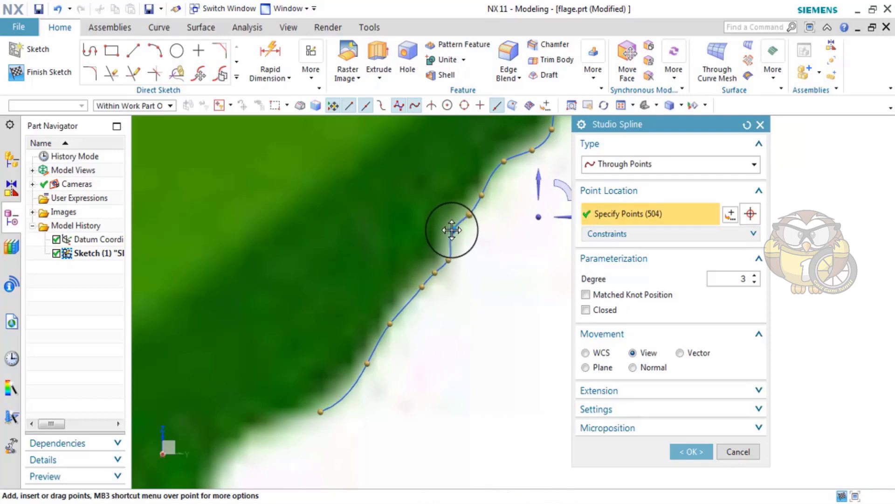
middle_click_drag(447, 204, 424, 289, "shift")
left_click(424, 289)
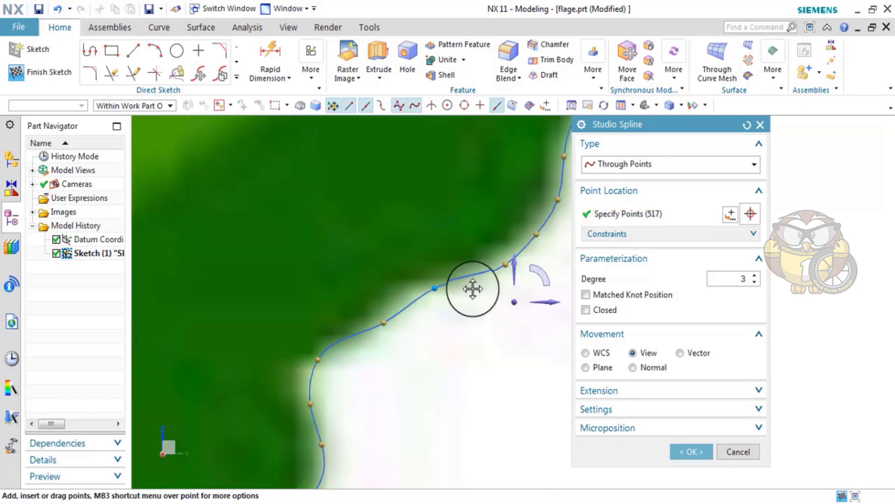
left_click(449, 281)
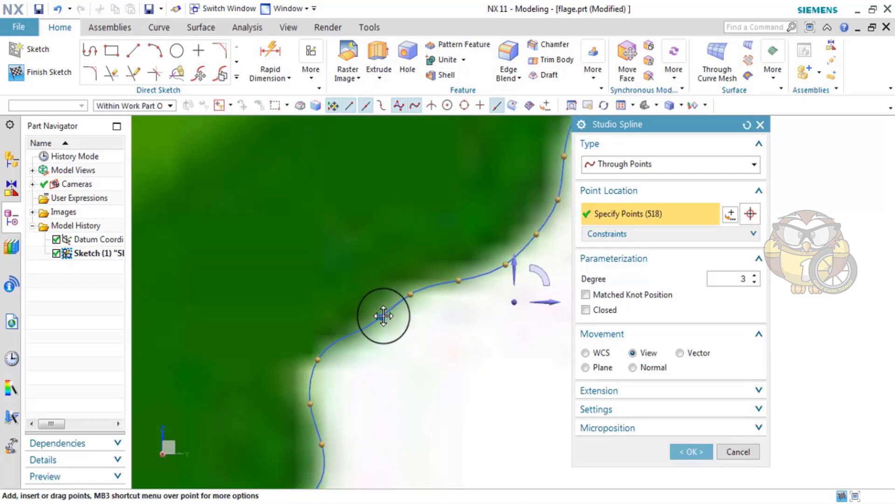
scroll(402, 322, "down", 3)
scroll(384, 371, "down", 2)
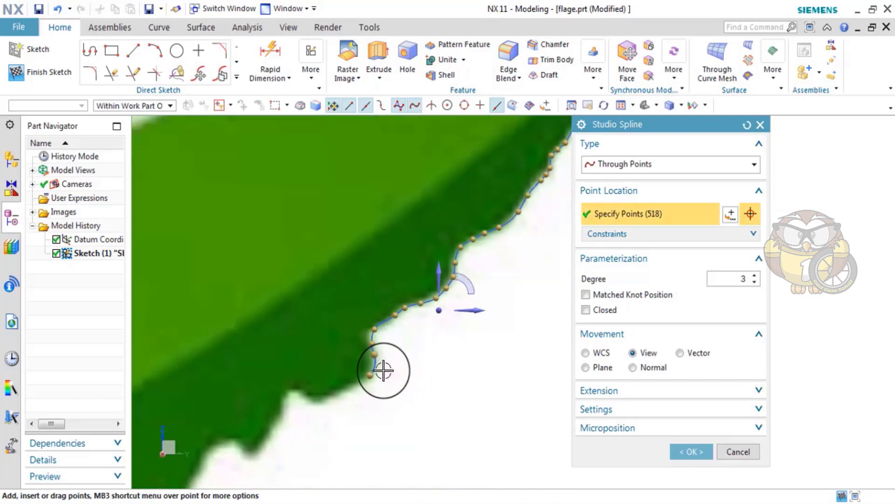
scroll(384, 371, "up", 5)
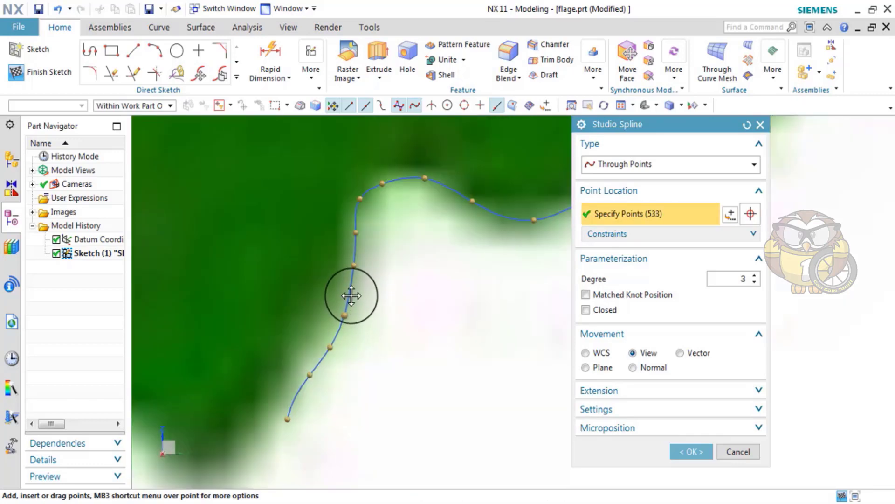
left_click_drag(350, 296, 351, 294)
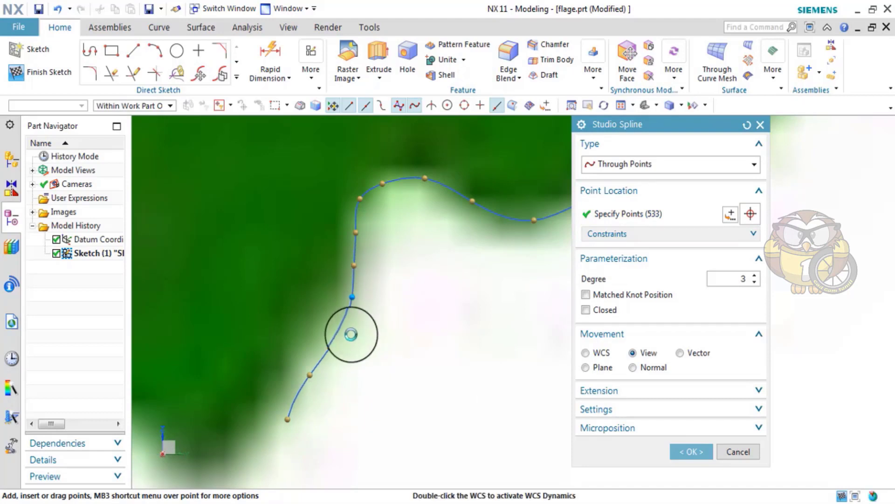
left_click_drag(337, 341, 337, 320)
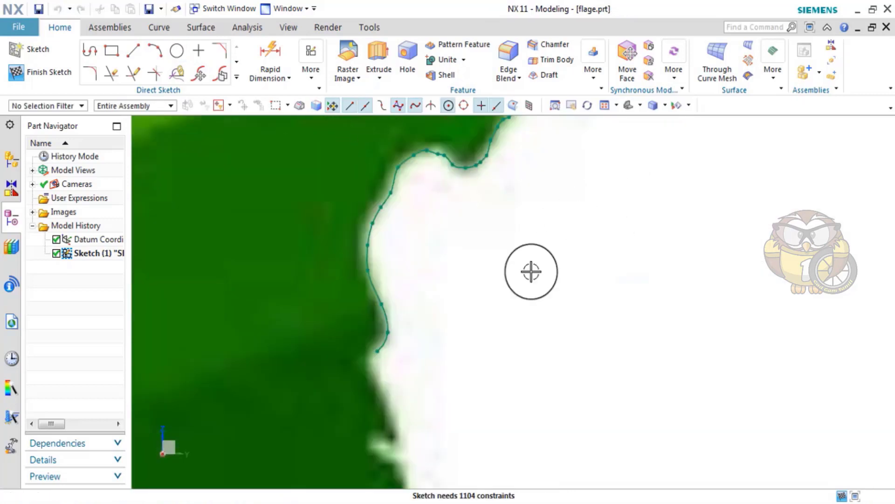
Step: Select the committed coastline spline and reopen it for editing from its right-click menu
scroll(558, 264, "down", 3)
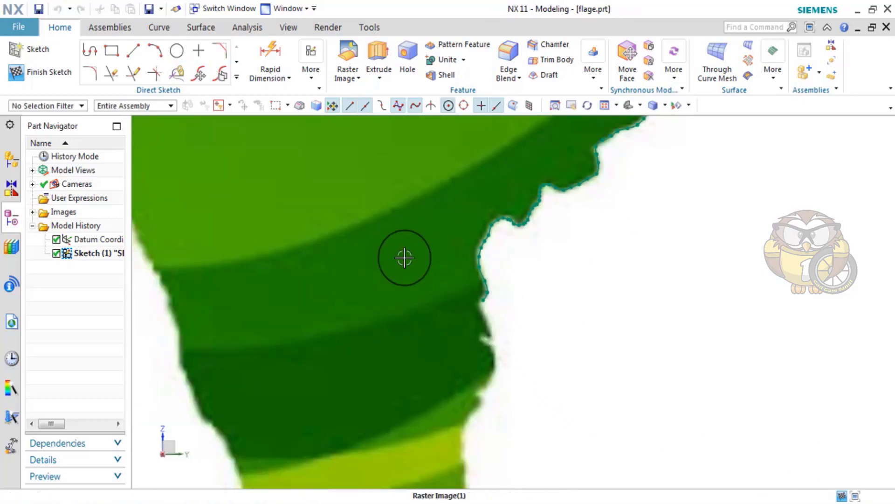
scroll(495, 247, "up", 4)
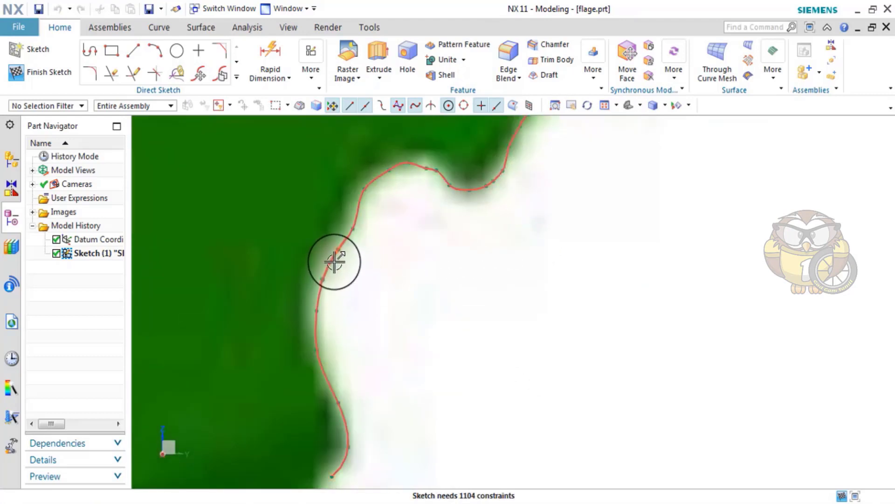
left_click(333, 265)
right_click(336, 261)
left_click(400, 60)
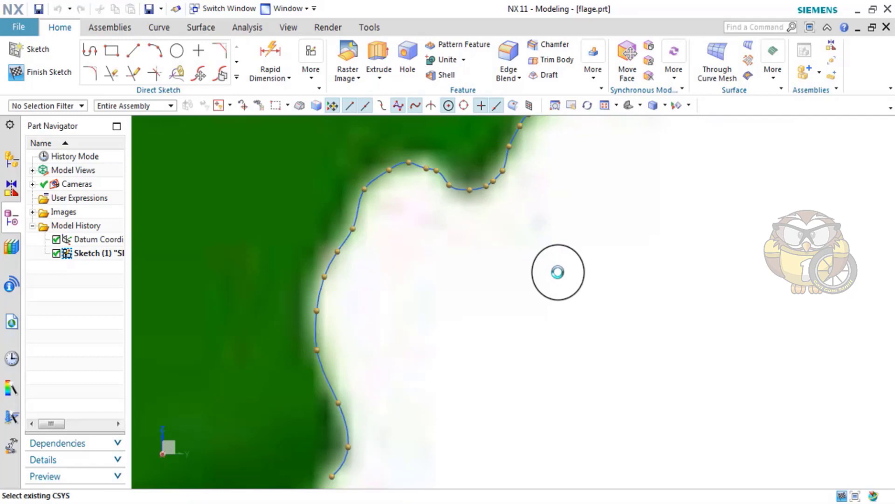
Step: Extend the spline with a new end point and pull a nearby point left onto the coast
scroll(446, 284, "down", 2)
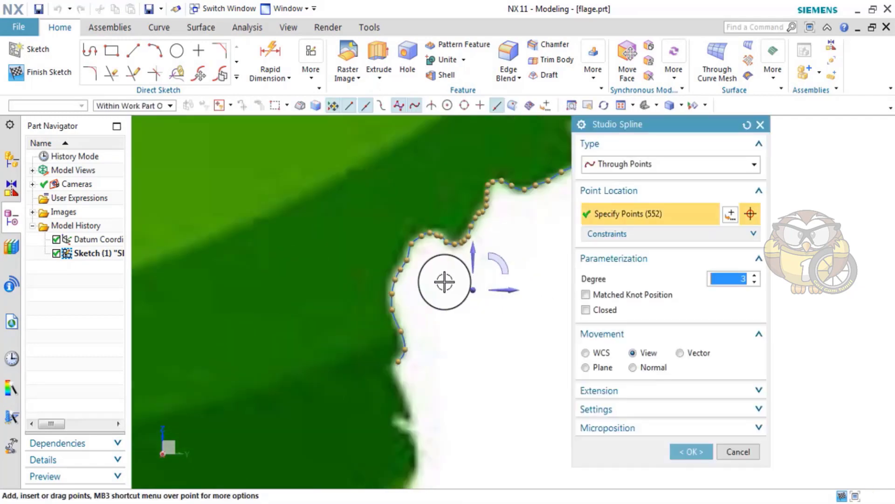
scroll(447, 292, "down", 3)
scroll(448, 293, "up", 3)
scroll(450, 356, "up", 2)
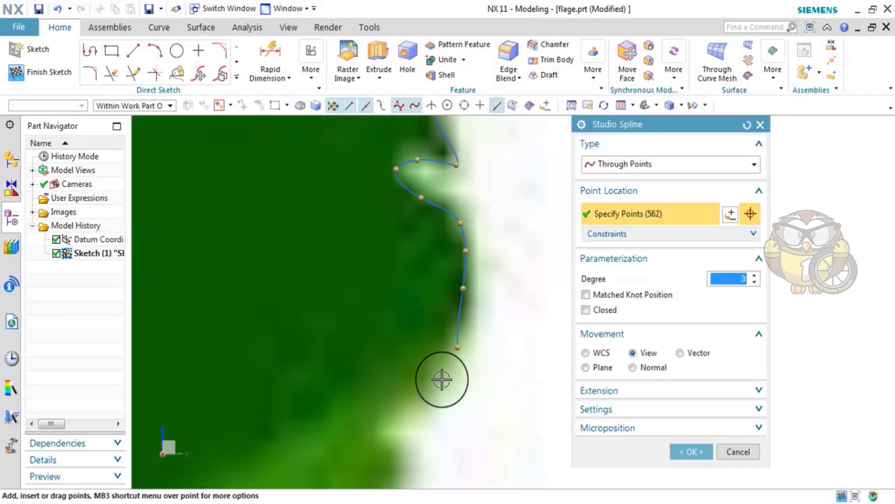
scroll(481, 345, "down", 2)
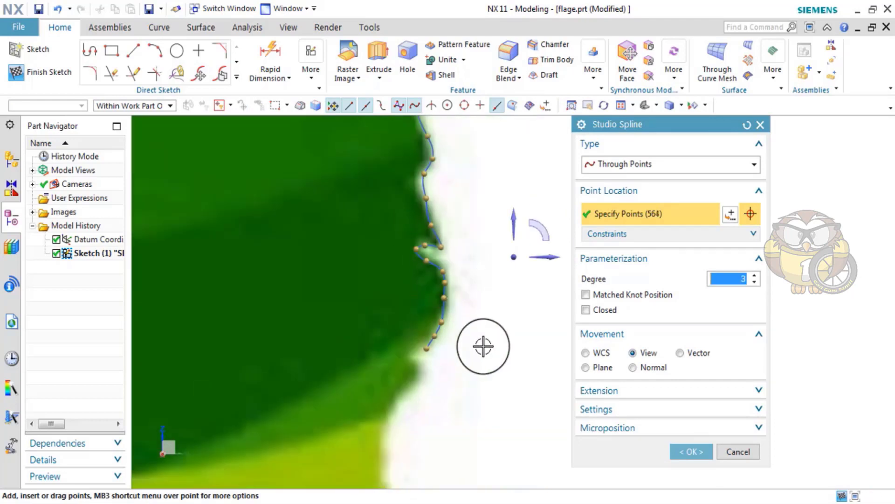
scroll(419, 355, "up", 2)
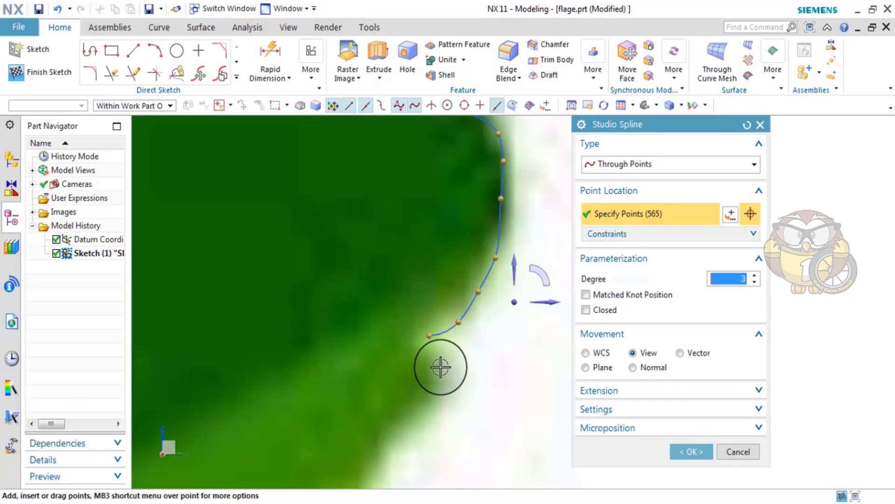
left_click(455, 388)
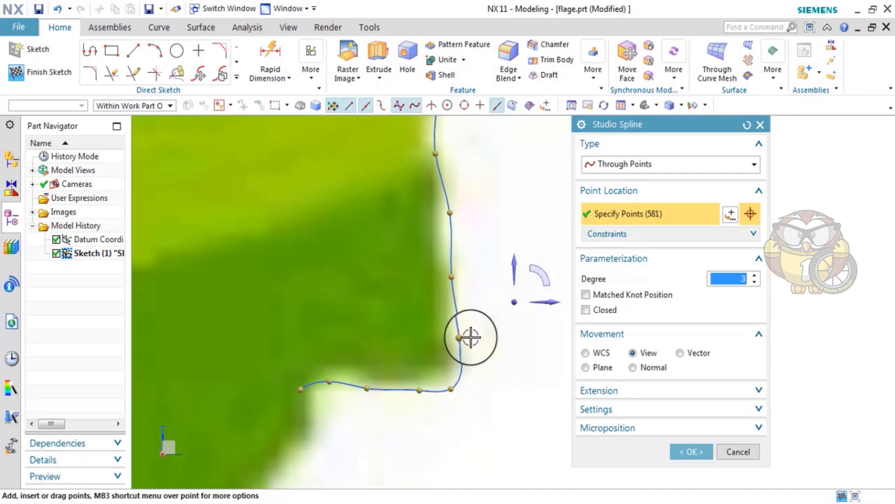
left_click_drag(450, 213, 445, 215)
Step: Round the spline corner toward the edge and add points down the jagged lower coastline
scroll(445, 214, "down", 3)
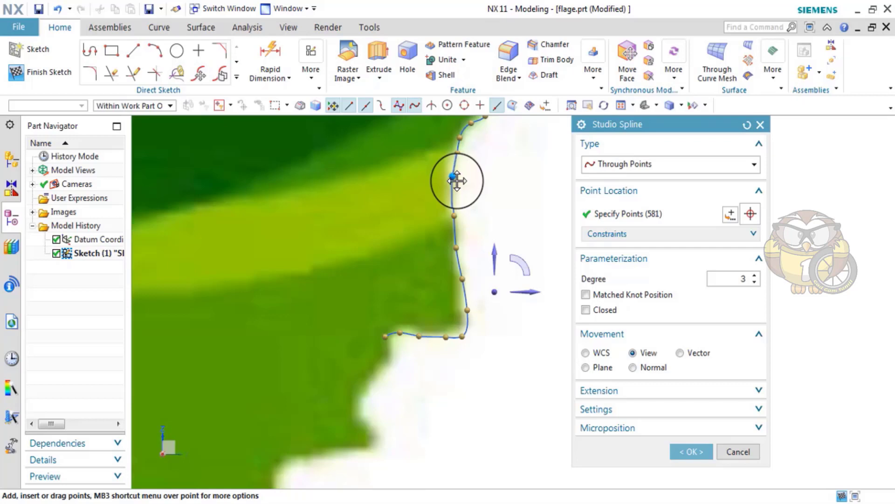
scroll(438, 156, "up", 2)
scroll(425, 215, "up", 2)
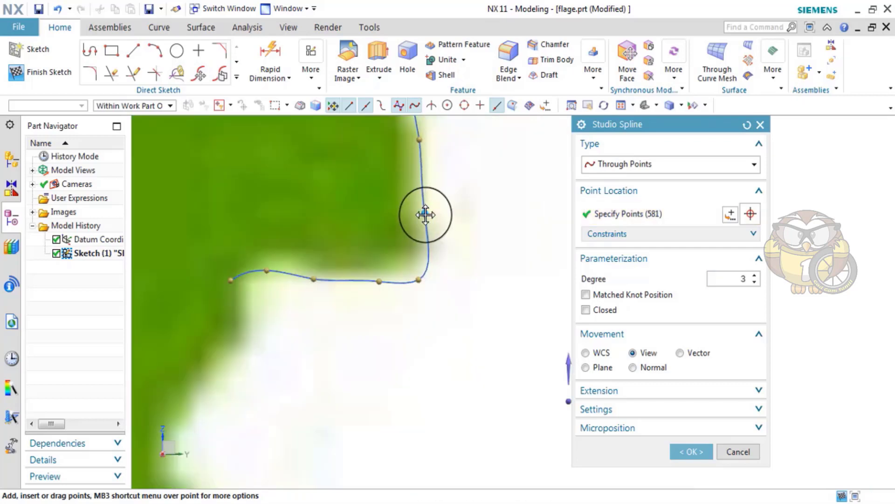
scroll(443, 296, "up", 1)
scroll(461, 248, "up", 1)
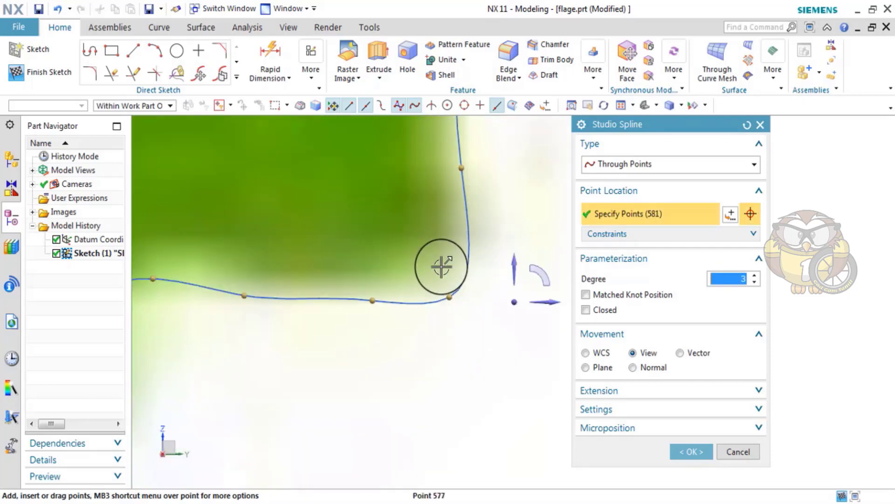
left_click_drag(448, 300, 459, 273)
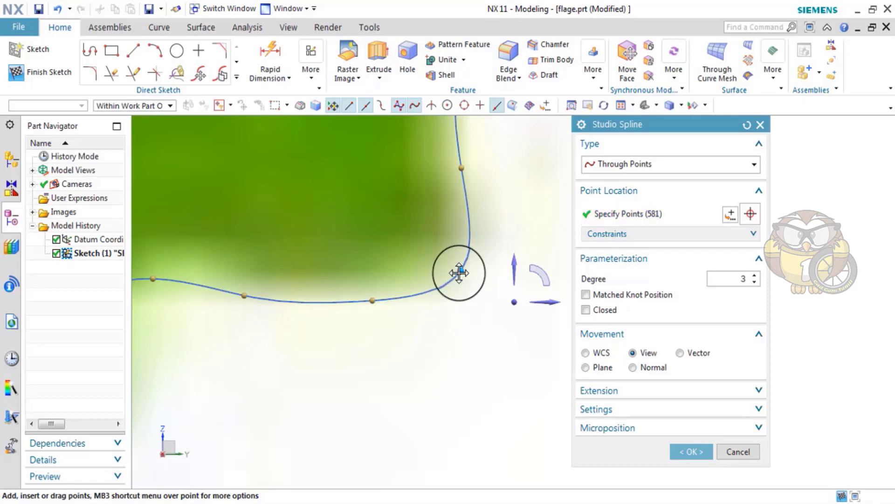
scroll(469, 244, "down", 3)
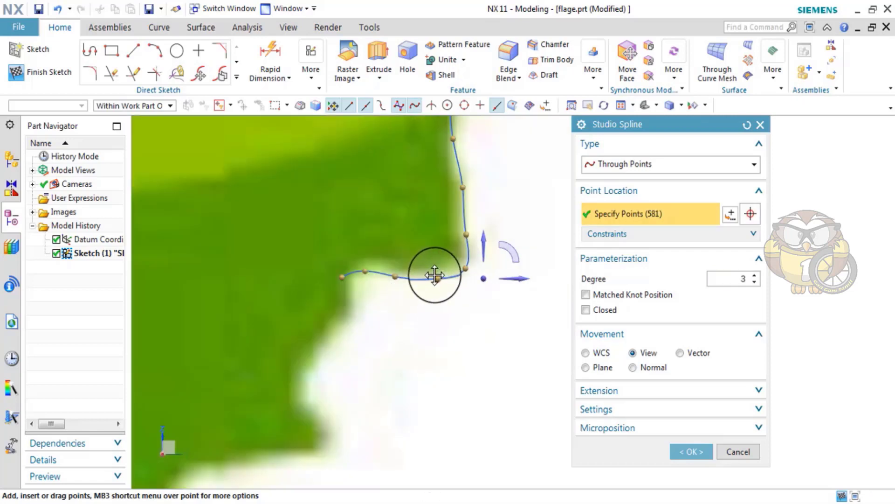
left_click(396, 276)
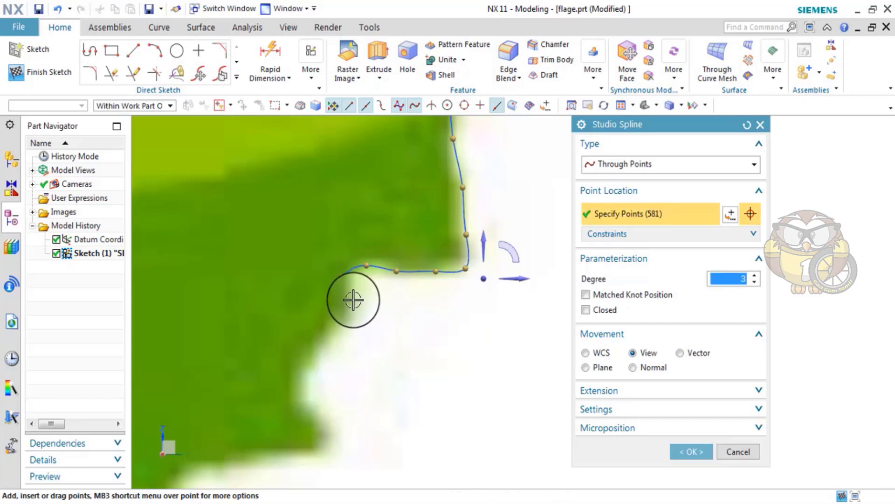
left_click(353, 299)
left_click(328, 341)
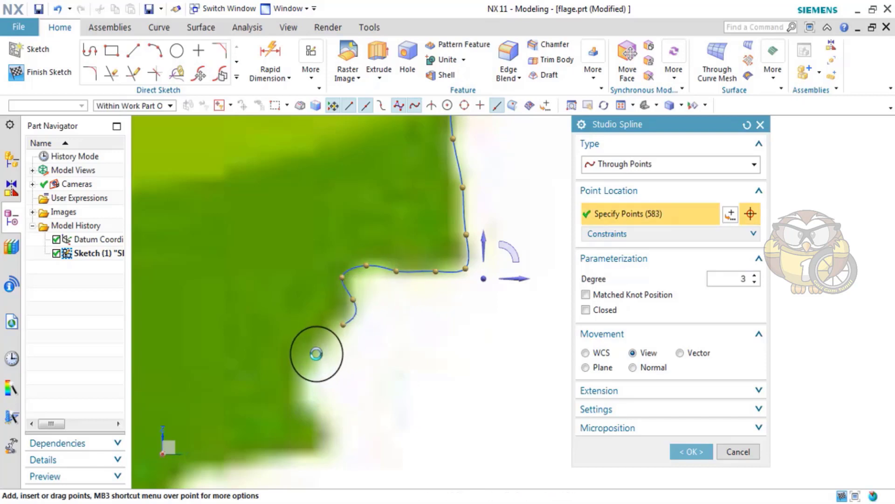
left_click(310, 407)
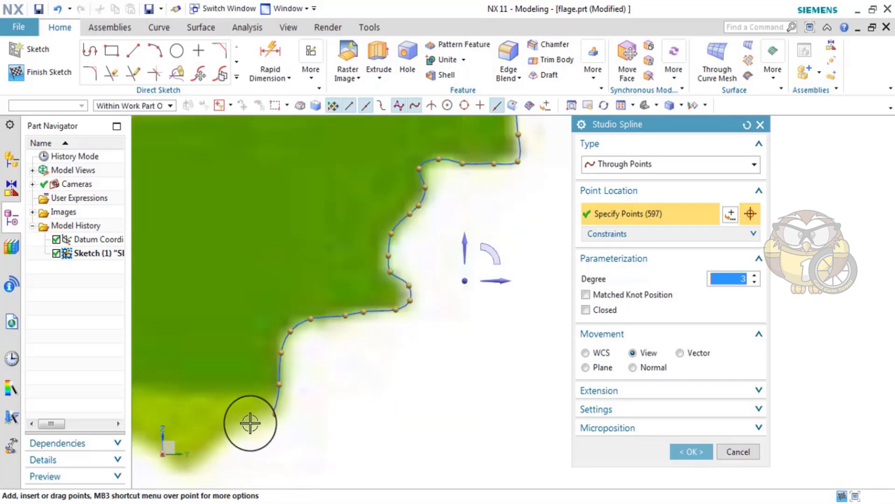
Step: Trace new spline points along the southern edge around the coastal curve
left_click(387, 310)
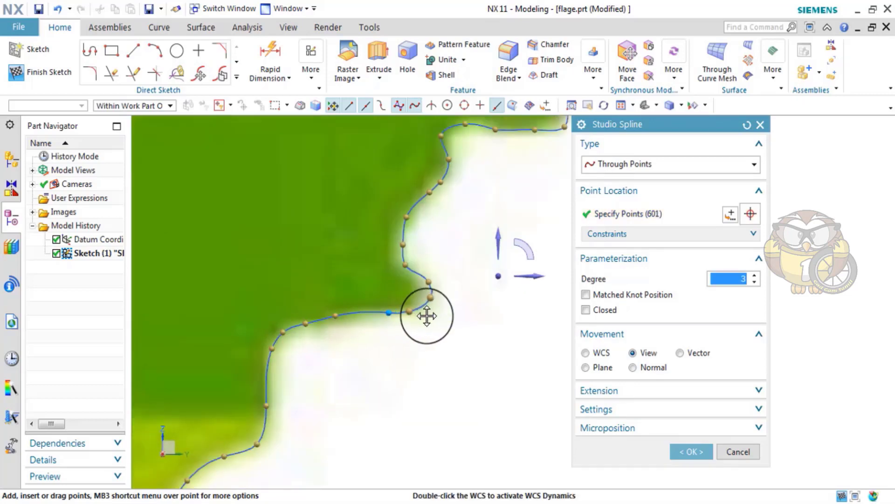
scroll(391, 350, "up", 3)
scroll(317, 391, "down", 3)
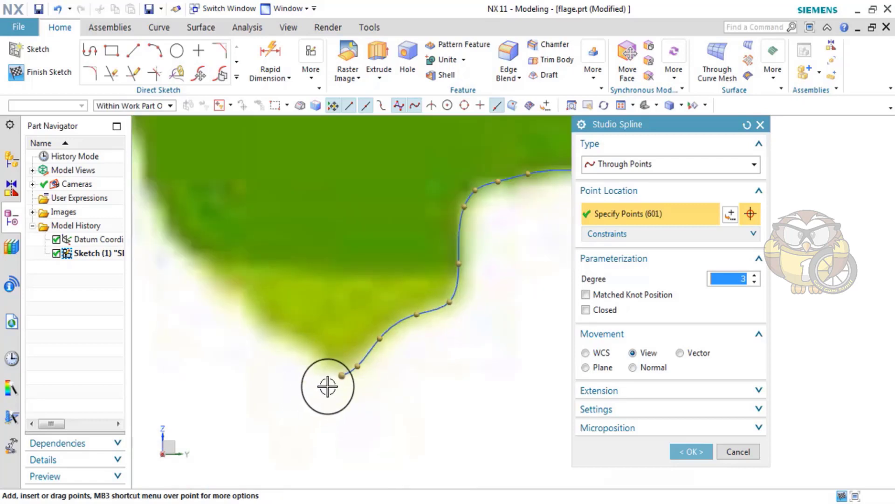
scroll(327, 369, "down", 1)
left_click(314, 360)
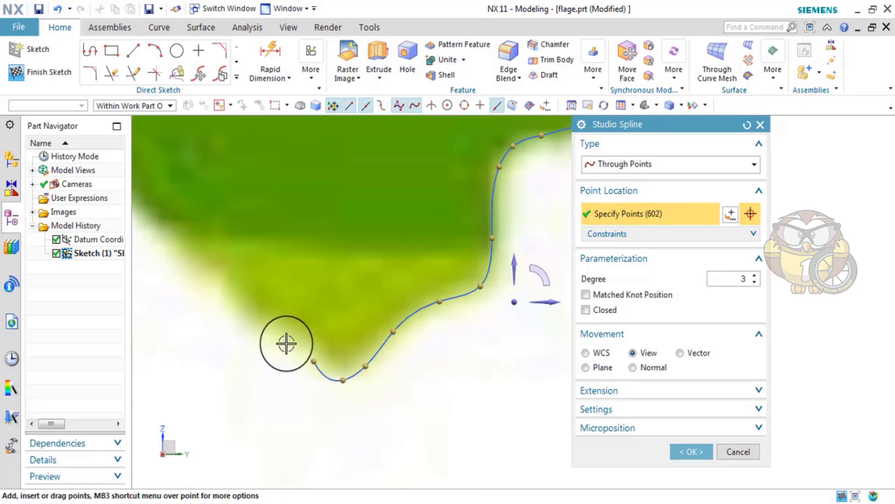
left_click(286, 343)
left_click(252, 325)
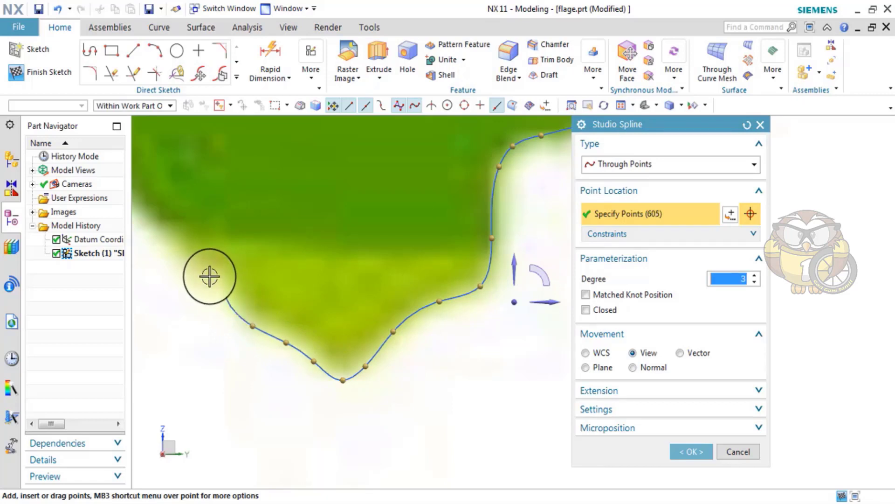
middle_click_drag(399, 420, 446, 435, "shift")
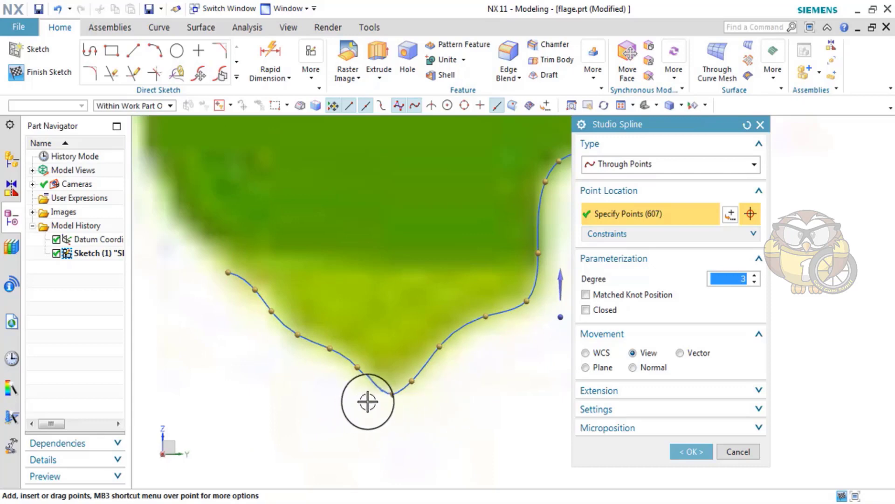
scroll(367, 398, "down", 2)
scroll(335, 380, "up", 2)
scroll(316, 340, "up", 3)
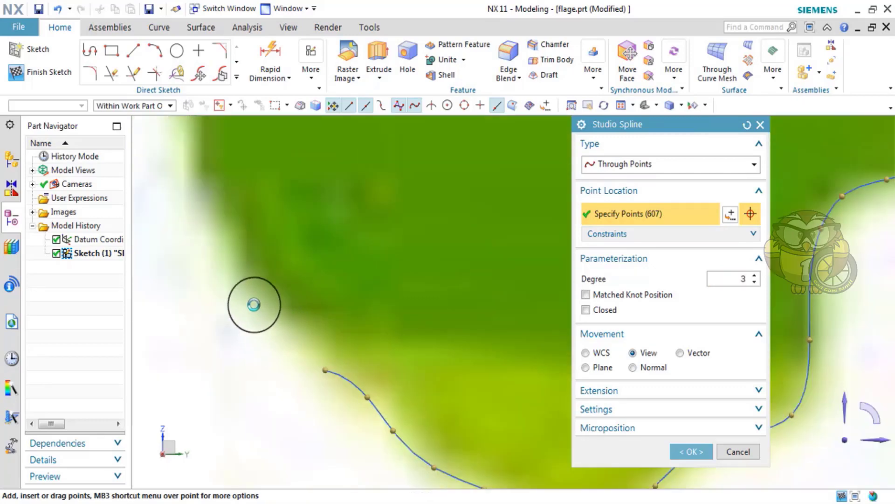
middle_click_drag(240, 280, 323, 174)
Step: Add spline points up the coast and around the coastal bend
left_click(328, 170)
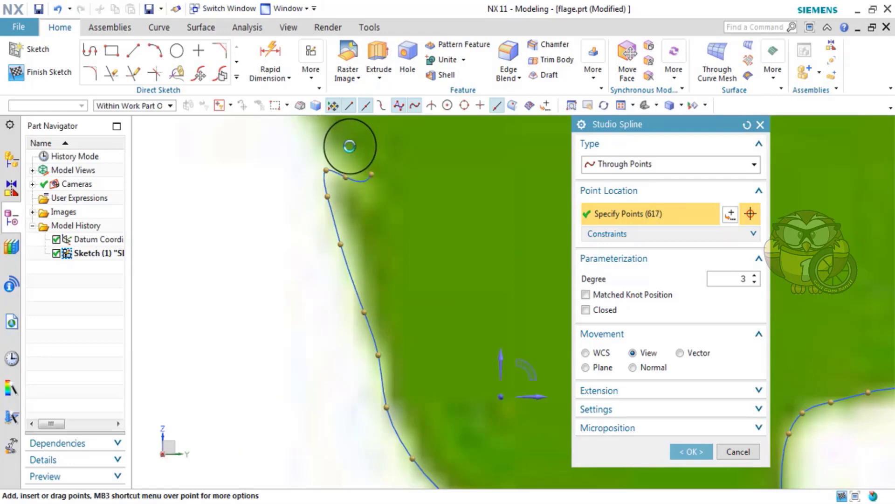
left_click(320, 134)
left_click(359, 296)
scroll(370, 289, "up", 2)
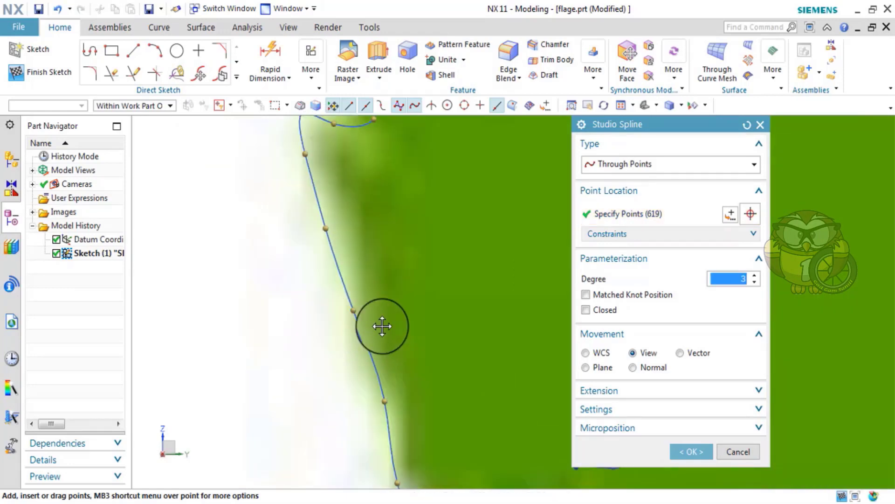
scroll(382, 326, "down", 2)
scroll(355, 282, "up", 2)
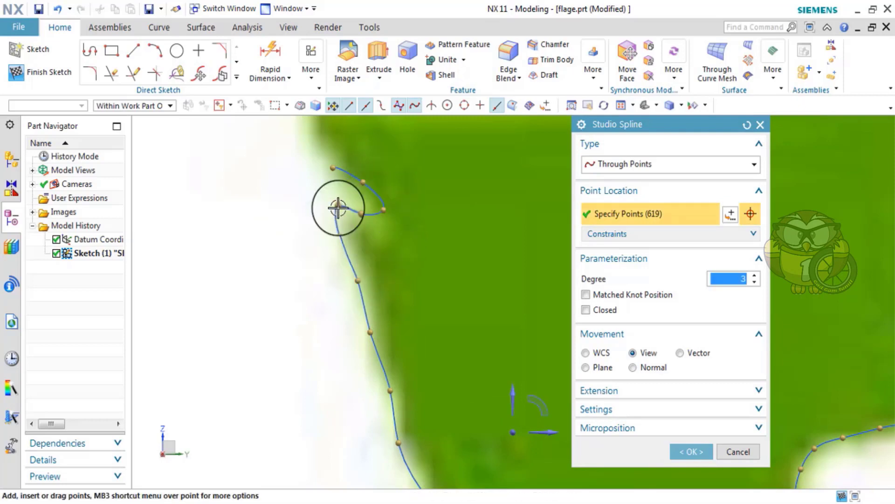
left_click(345, 237)
left_click(351, 206)
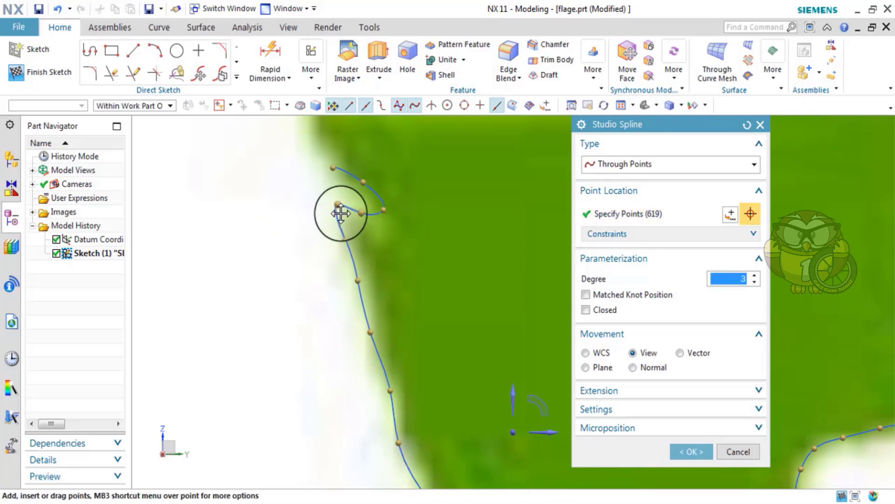
left_click(366, 152)
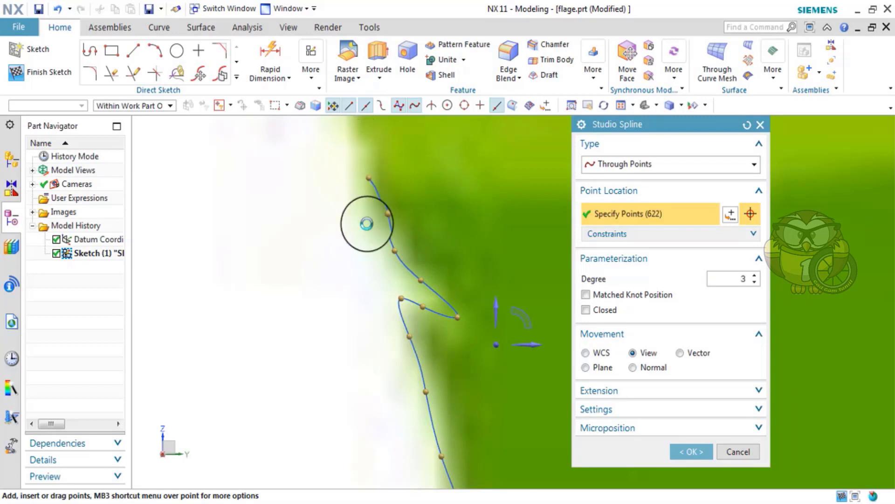
scroll(383, 289, "down", 2)
scroll(368, 275, "down", 3)
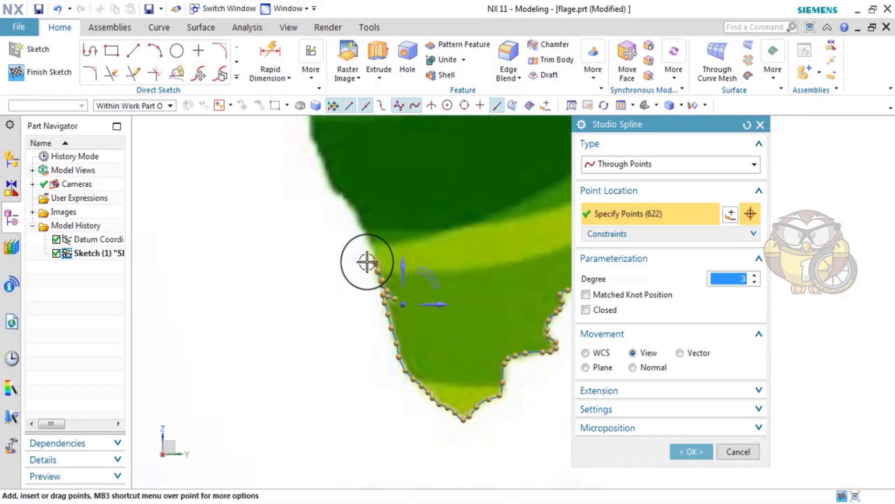
scroll(386, 259, "up", 3)
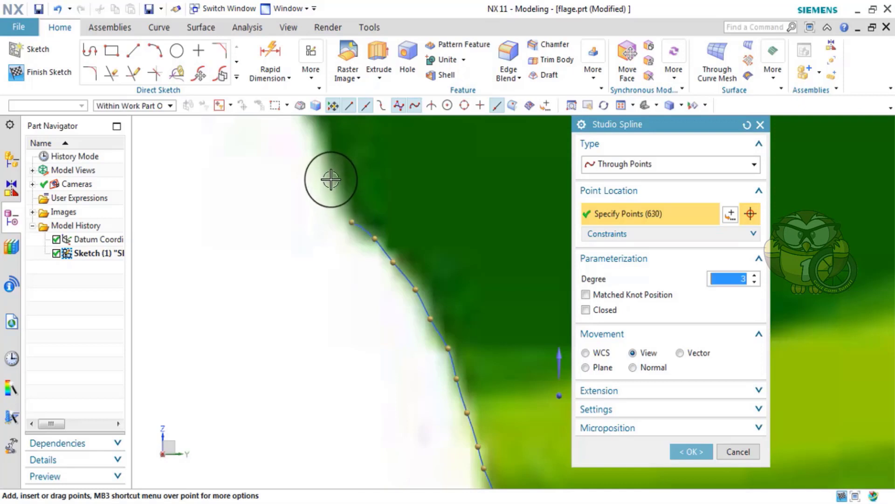
left_click(336, 194)
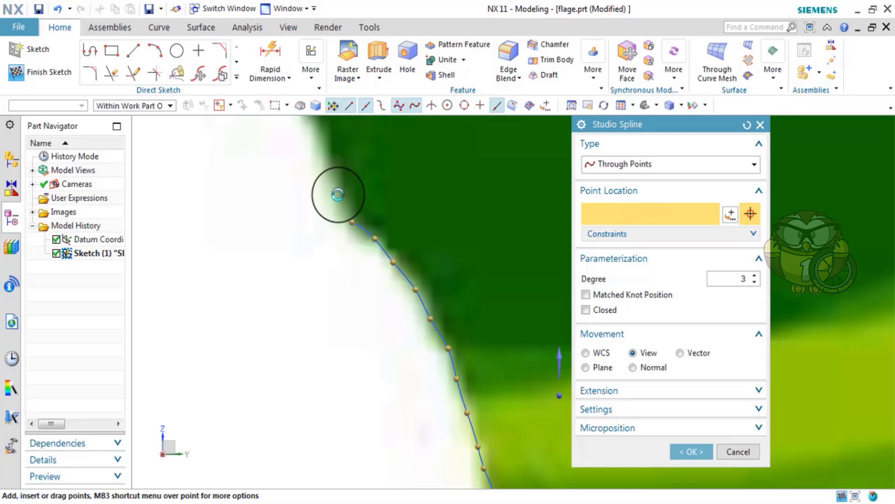
scroll(393, 308, "down", 2)
scroll(383, 263, "up", 3)
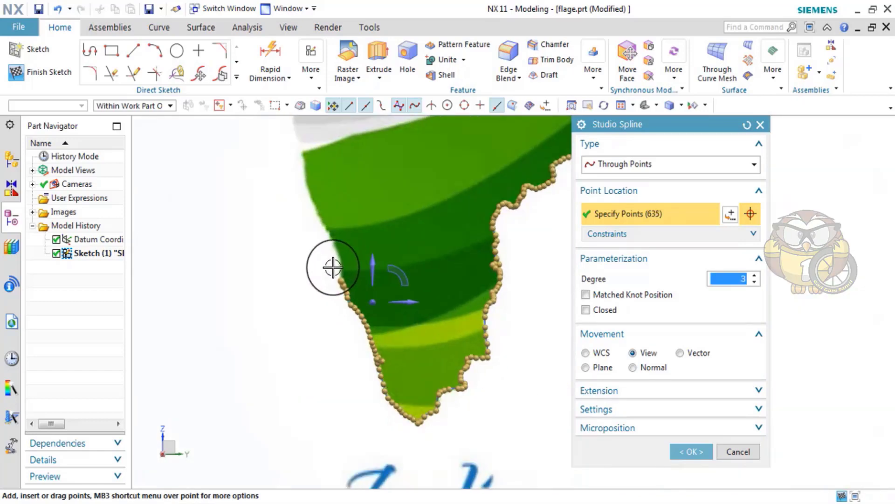
scroll(326, 274, "up", 2)
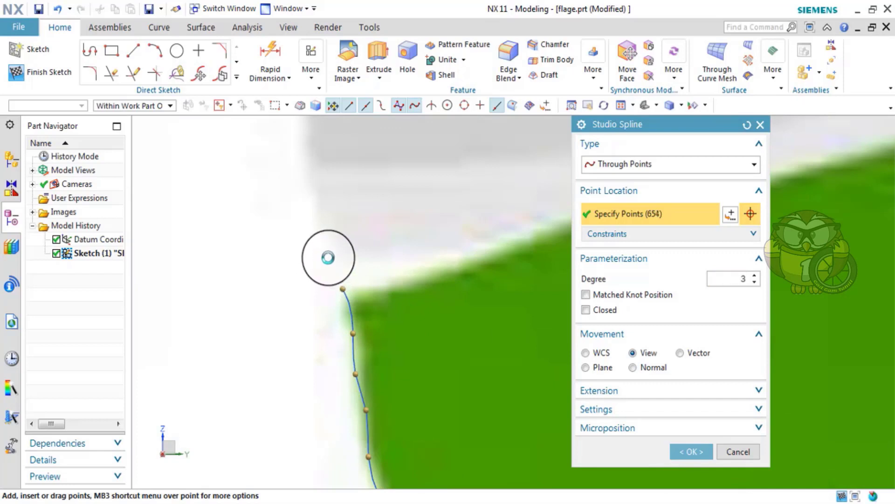
Step: Extend the spline upward along the outline, refining the curve shape with extra points
left_click(317, 213)
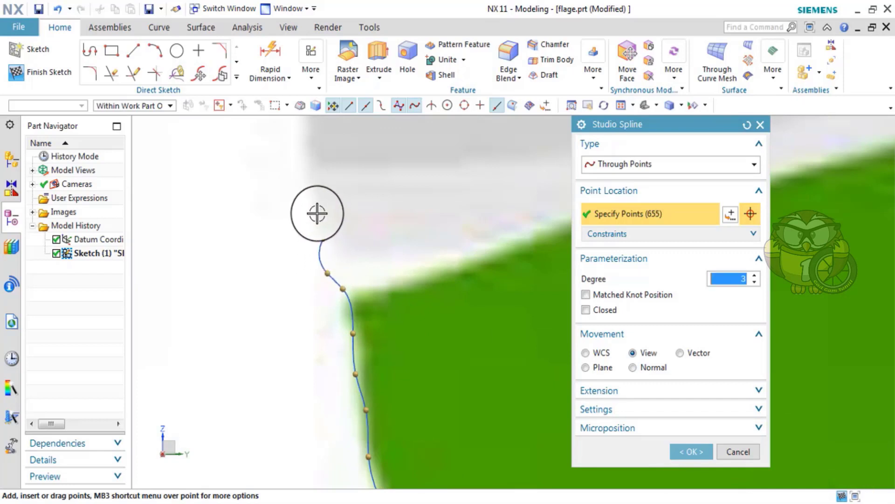
scroll(339, 269, "up", 2)
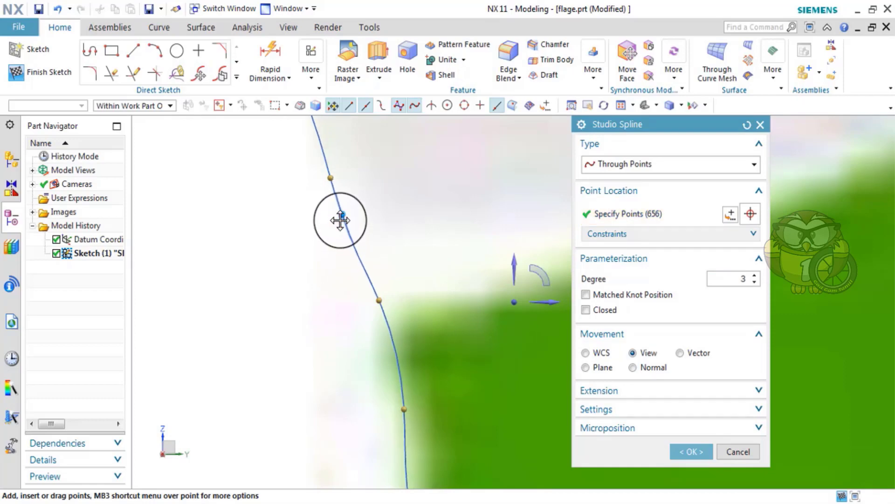
scroll(359, 312, "down", 5)
scroll(357, 317, "up", 5)
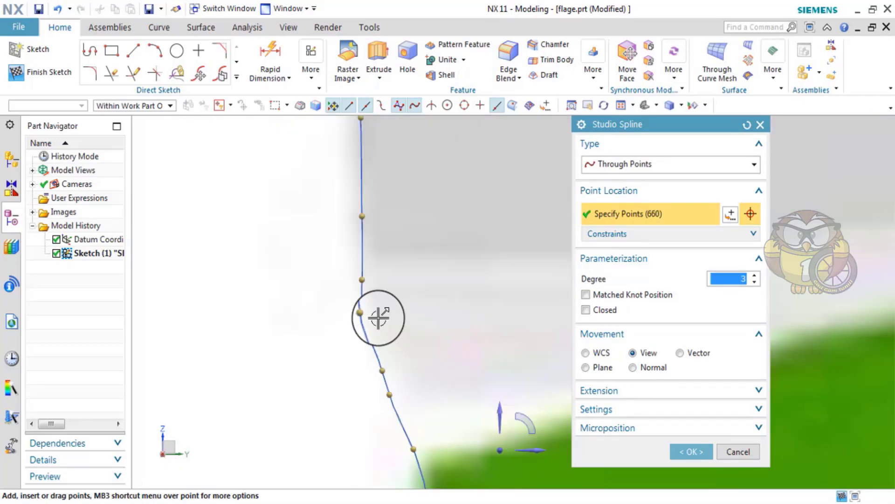
scroll(363, 316, "down", 3)
scroll(362, 238, "up", 3)
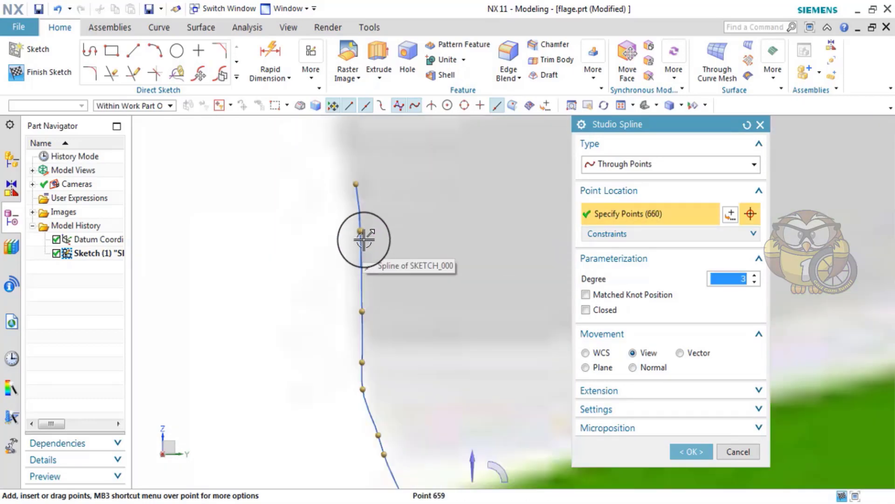
left_click(352, 235)
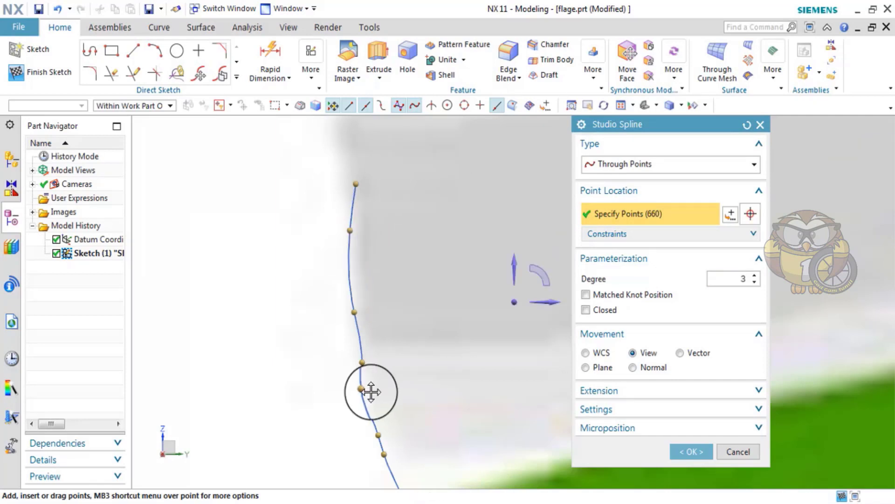
left_click(369, 394)
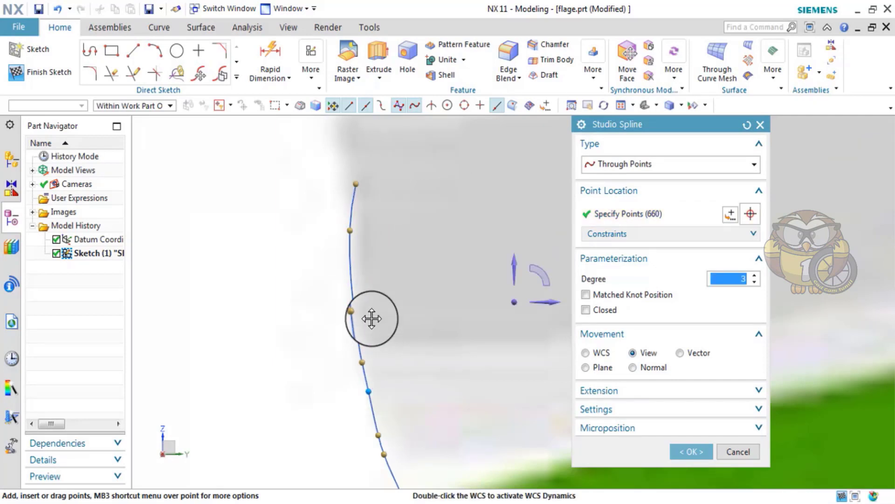
left_click(355, 245)
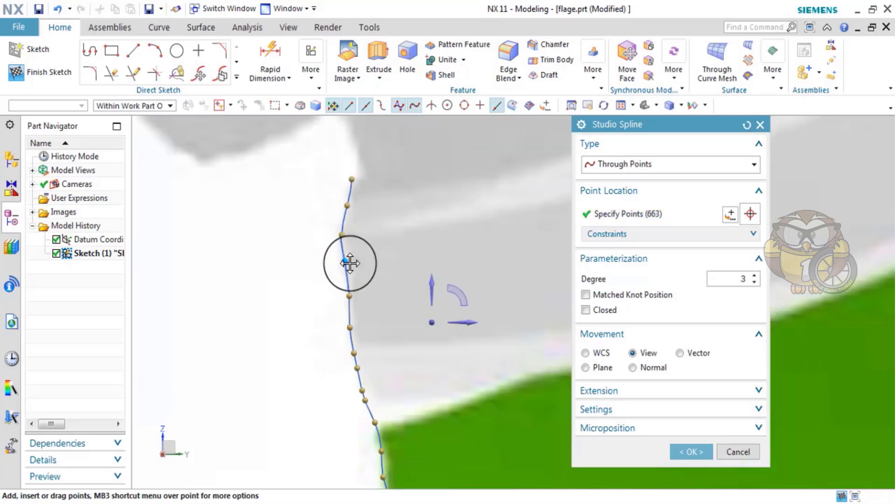
mouse_move(373, 275)
middle_mouse_down()
mouse_move(359, 200)
mouse_move(374, 222)
middle_mouse_up()
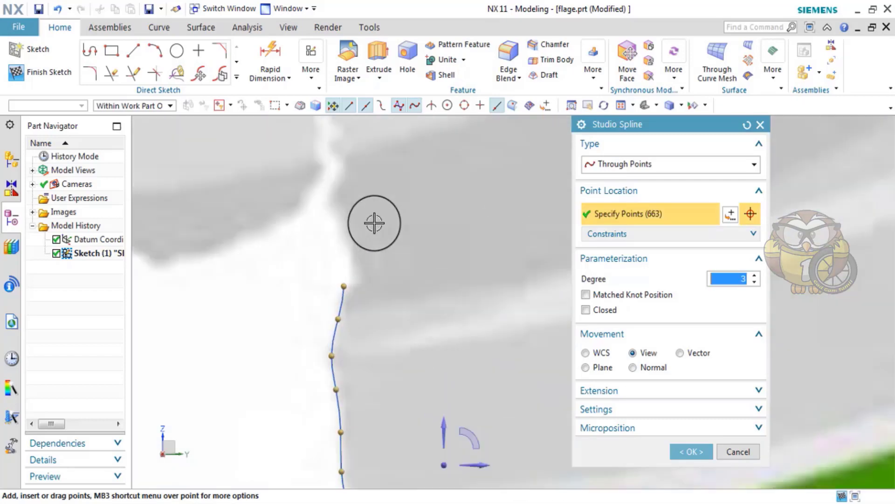
left_click(355, 275)
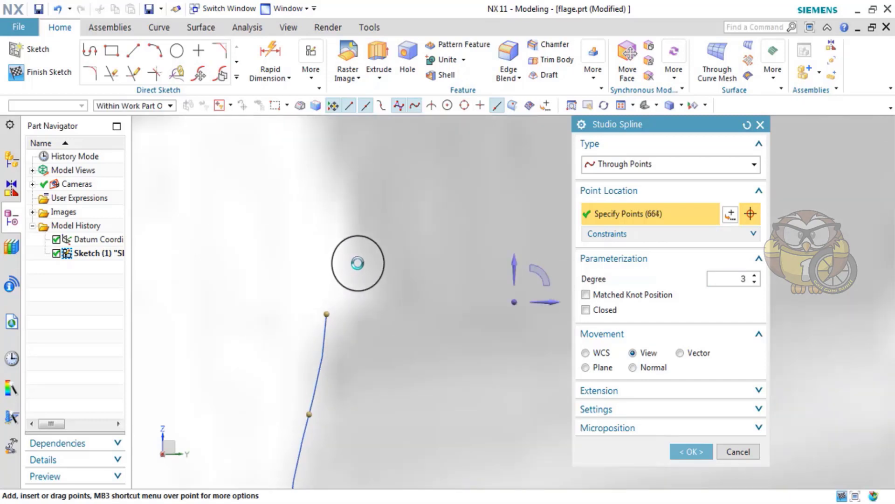
left_click(357, 260)
left_click(356, 201)
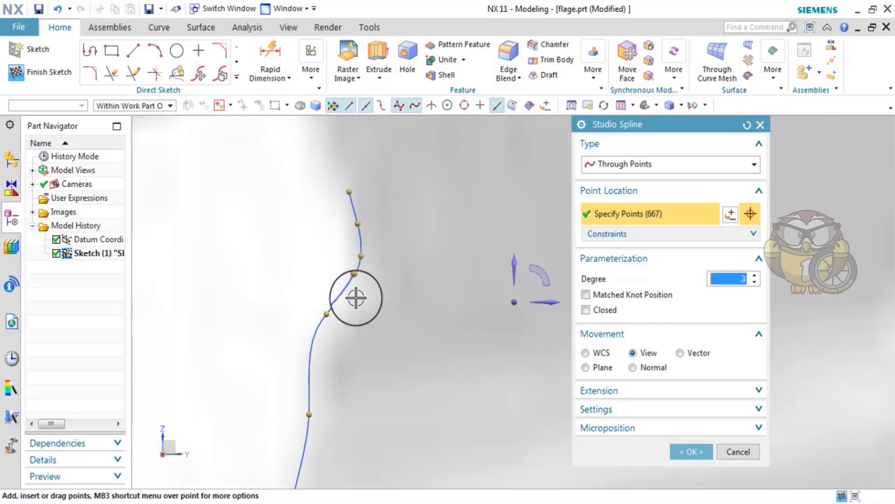
Step: Trace points along the upper border up-left, then down-left around the rounded headland
middle_click_drag(355, 240, 348, 304)
left_click(350, 239)
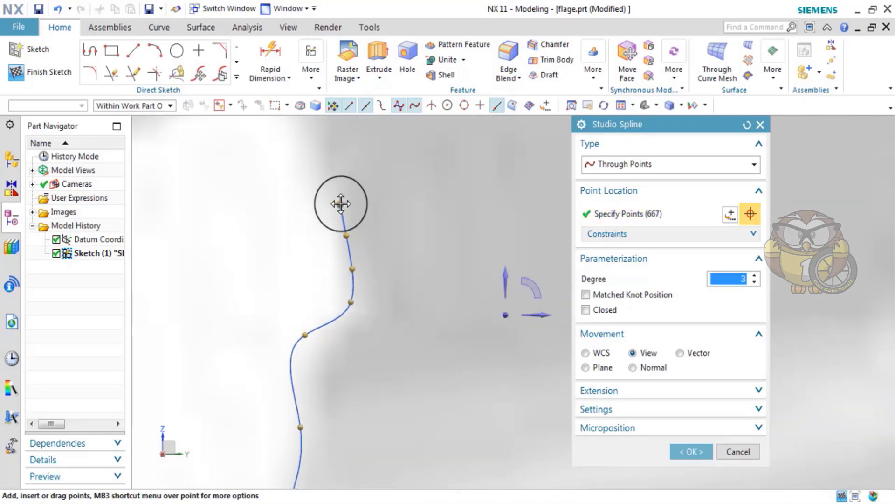
left_click(340, 203)
left_click(325, 145)
middle_click_drag(325, 145, 353, 221)
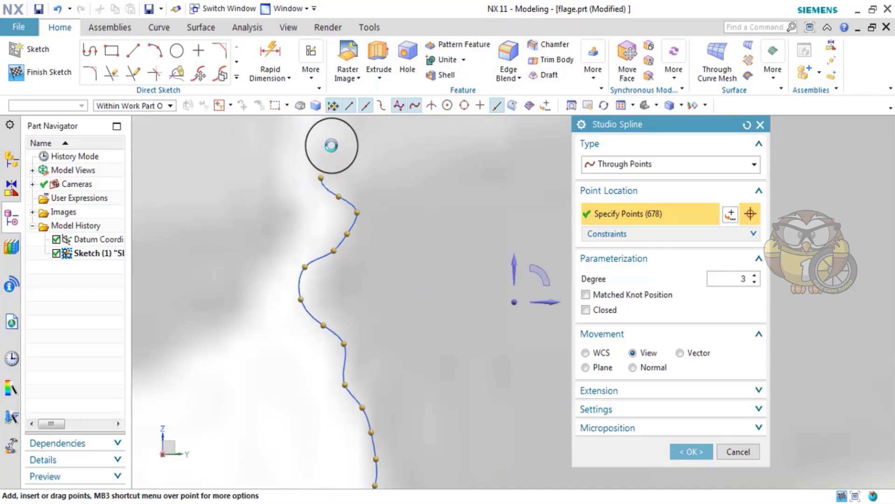
left_click(354, 151)
middle_click_drag(384, 224, 380, 193)
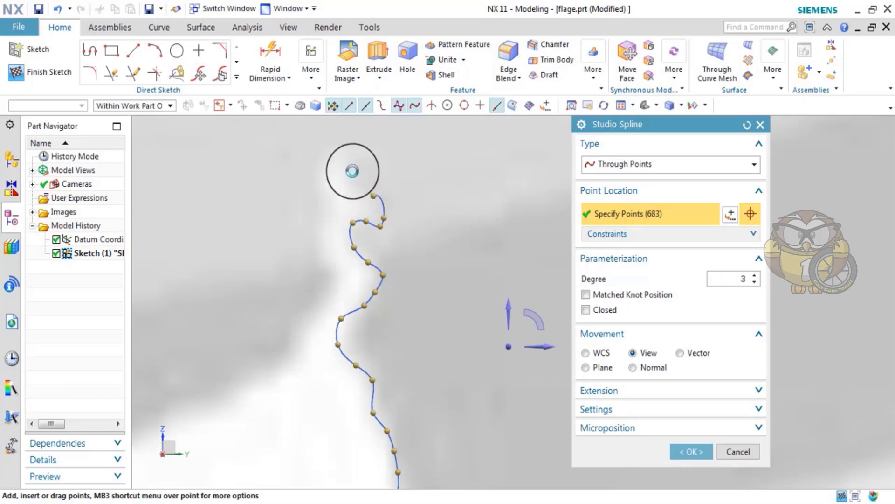
left_click(369, 162)
left_click(385, 157)
left_click(378, 143)
left_click(352, 141)
left_click(335, 144)
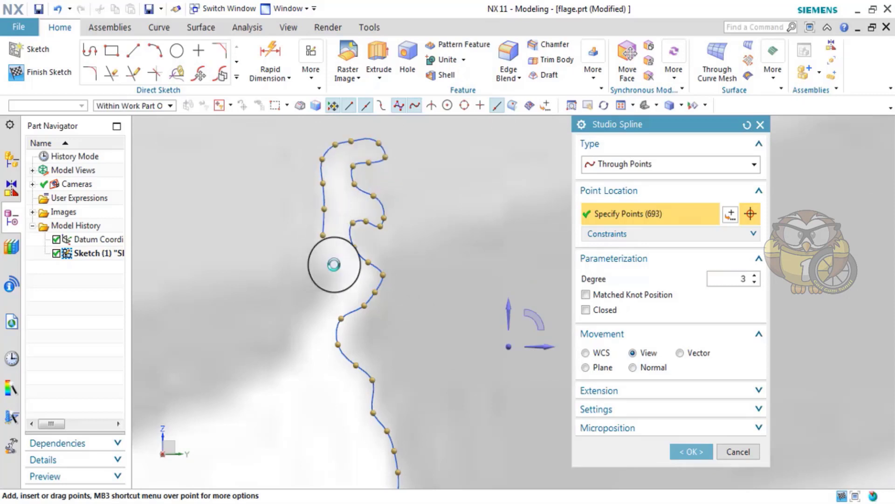
left_click(336, 296)
left_click(244, 389)
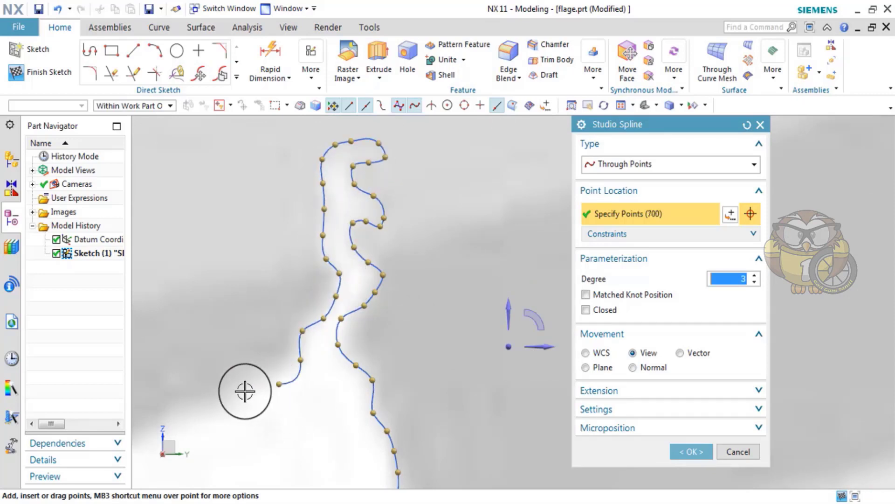
scroll(300, 360, "up", 2)
Step: Continue the outline down-left and add points at the spline's end on the border
left_click(290, 355)
left_click(274, 387)
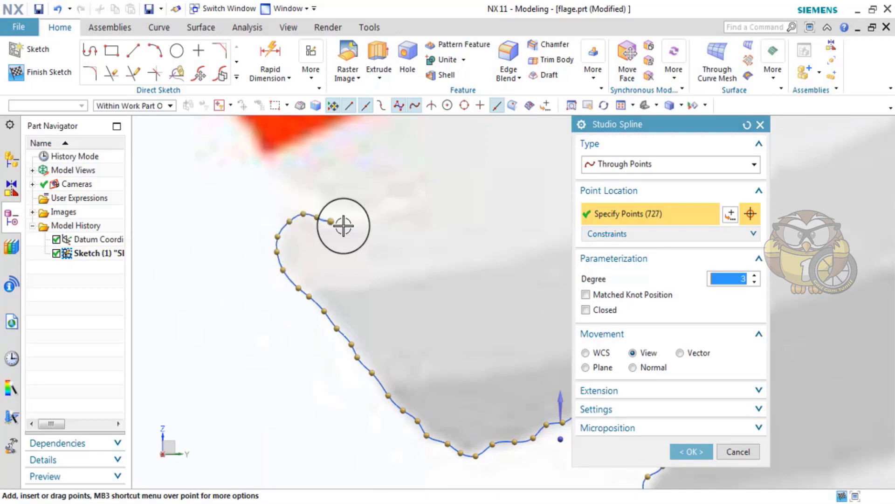
left_click(372, 221)
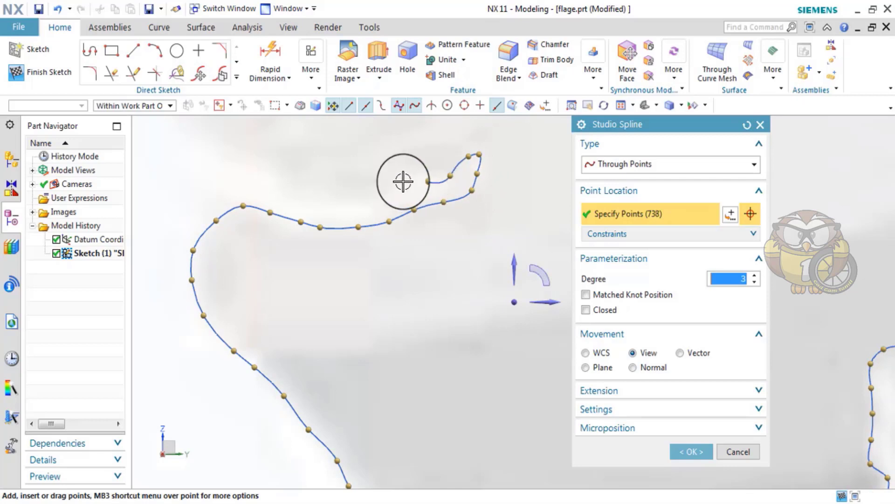
left_click(358, 206)
left_click(298, 204)
scroll(271, 183, "down", 3)
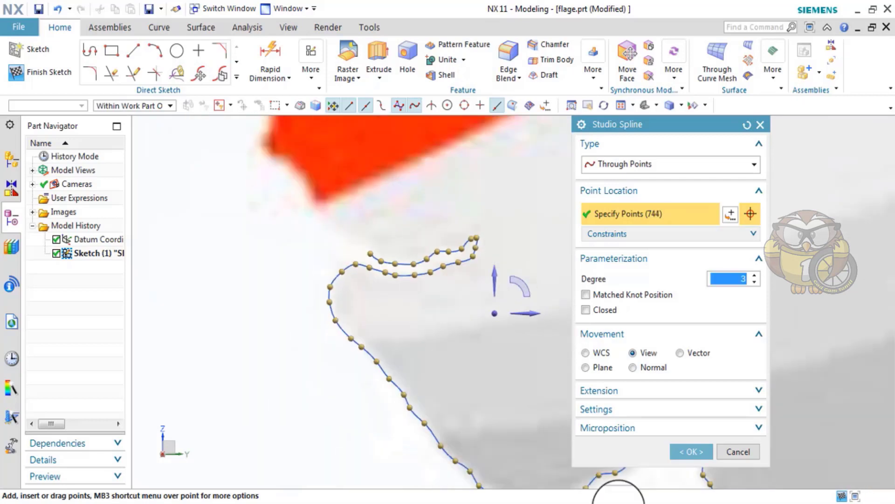
scroll(401, 279, "up", 3)
Step: Trace points along the saffron northern edge and reshape the upper section to fit
left_click(391, 264)
left_click(360, 239)
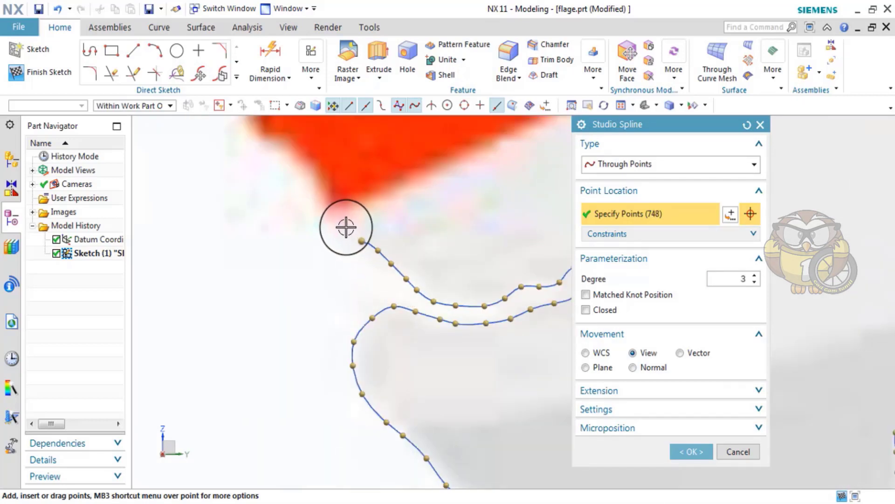
left_click(346, 227)
scroll(420, 320, "up", 2)
left_click(400, 305)
scroll(411, 336, "up", 2)
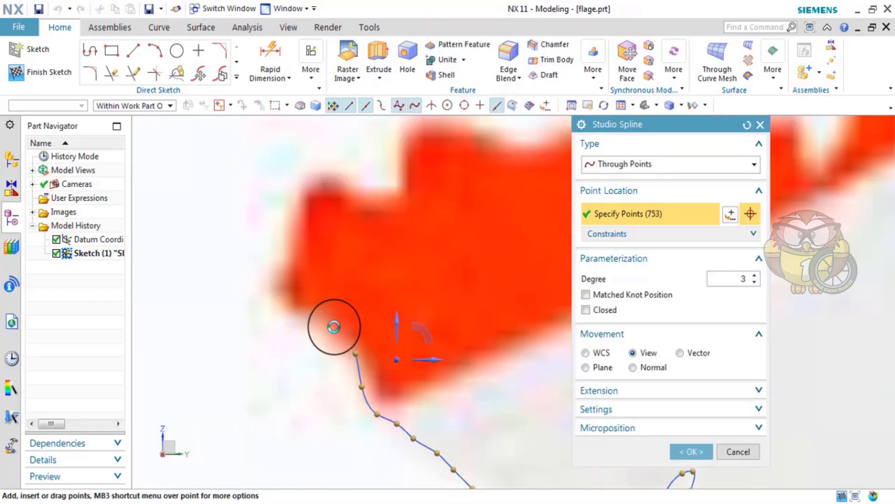
left_click(334, 326)
left_click(301, 312)
left_click(272, 286)
left_click(277, 270)
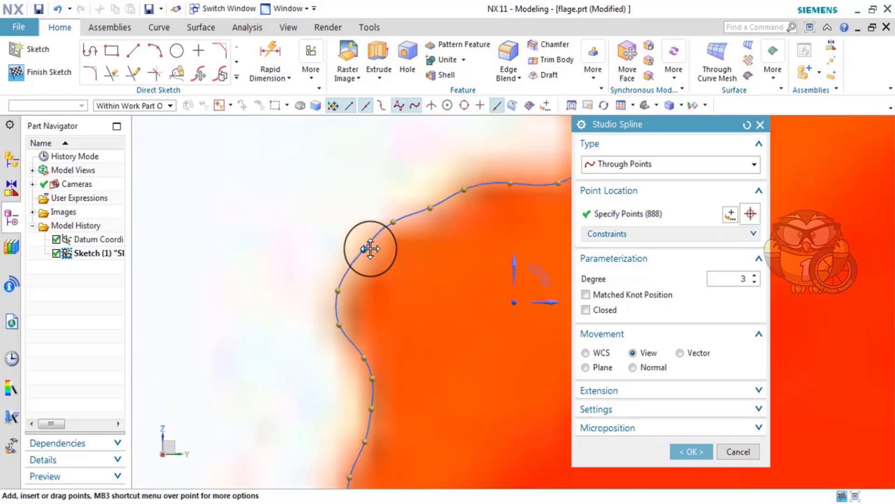
left_click_drag(370, 248, 512, 170)
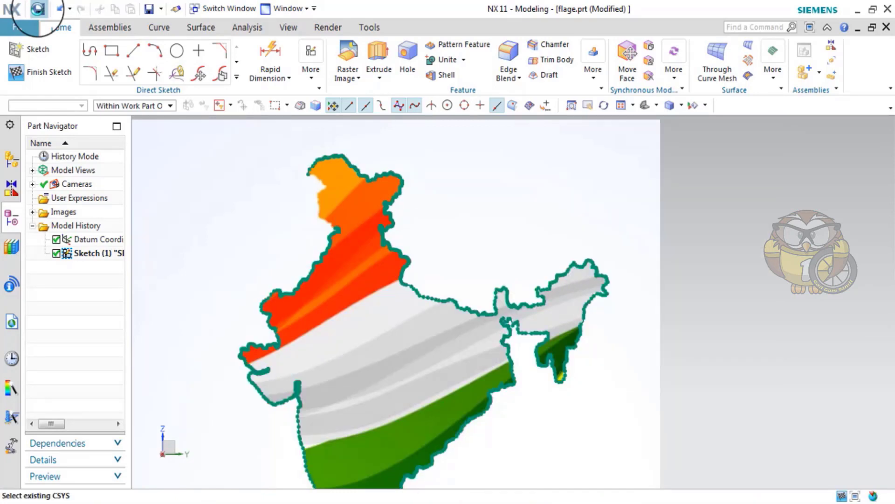
Step: Accept the outline spline, then reopen it for editing from its right-click menu
left_click(38, 9)
left_click(38, 9)
scroll(252, 224, "up", 5)
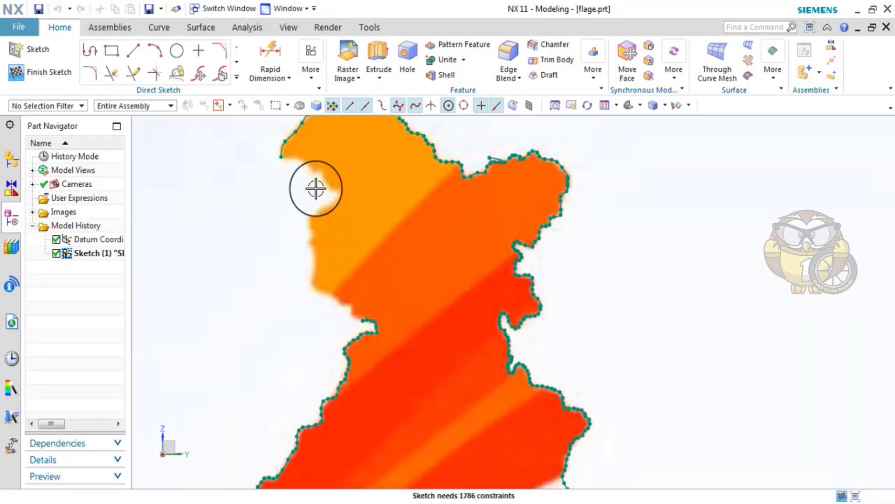
scroll(315, 188, "up", 5)
right_click(294, 120)
left_click(316, 170)
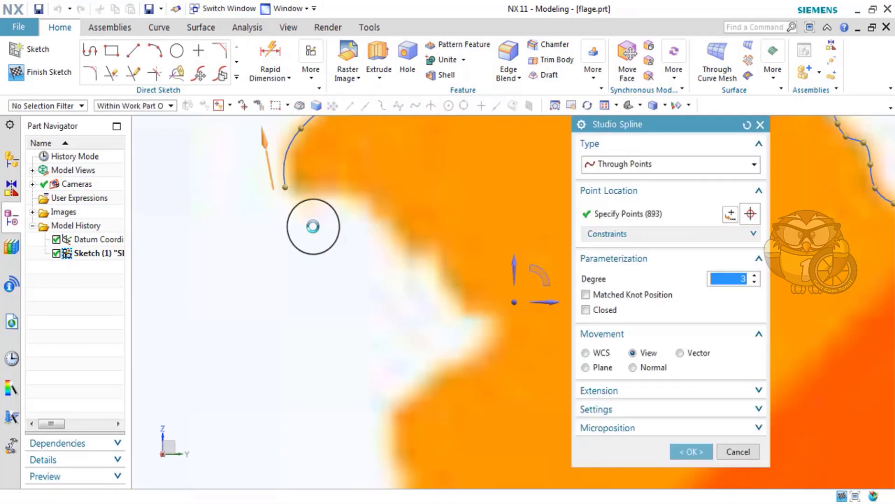
scroll(309, 168, "down", 2)
scroll(296, 176, "up", 2)
Step: Add the remaining spline points along the northern border near the tip
left_click(298, 175)
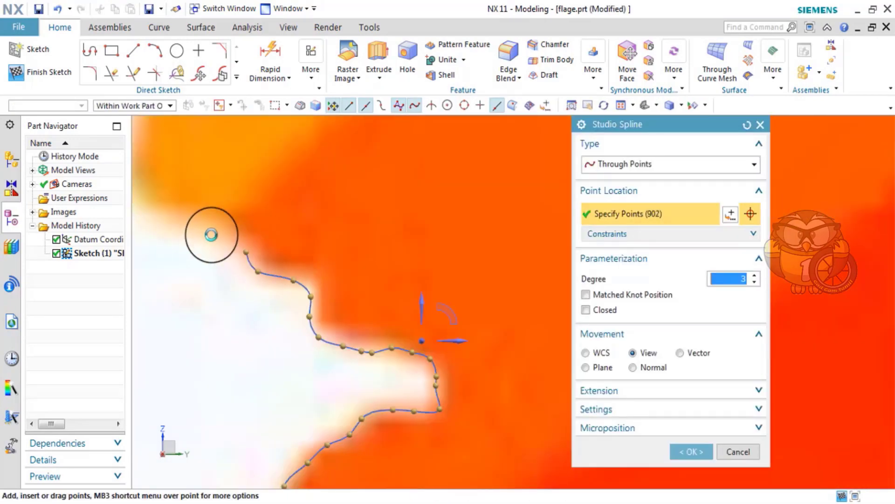
scroll(268, 320, "down", 2)
left_click(216, 234)
left_click(205, 179)
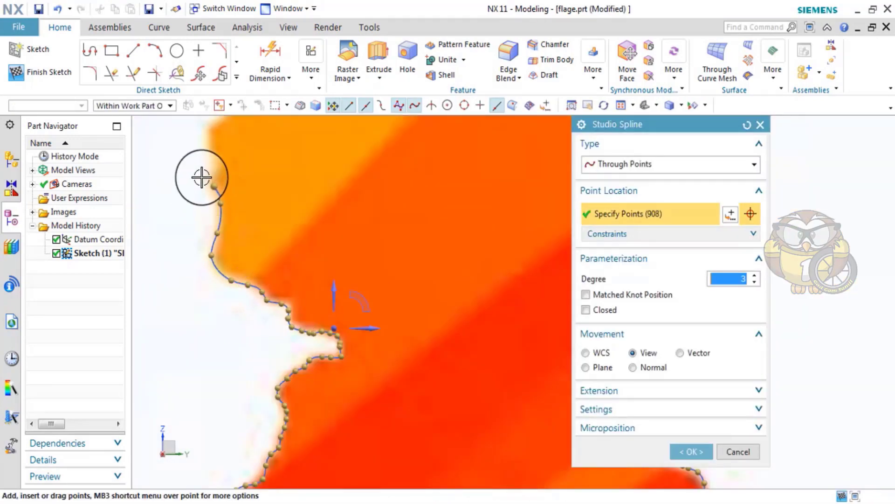
left_click(208, 164)
left_click(254, 149)
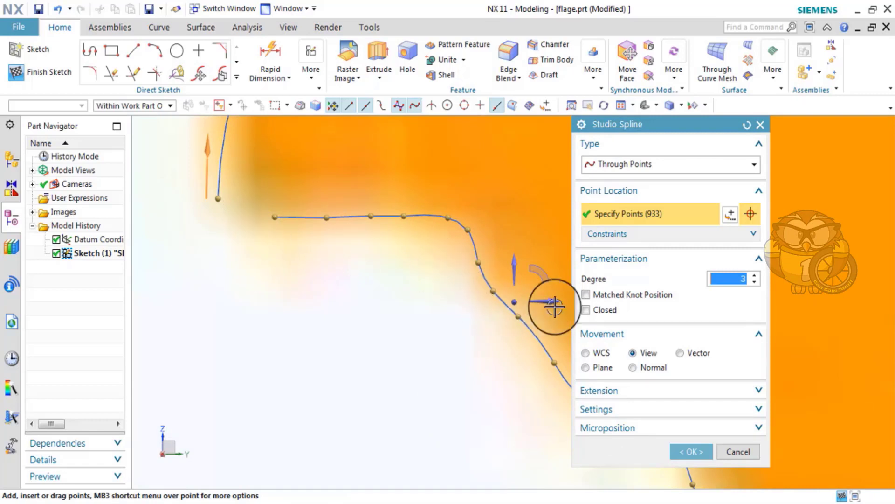
Step: Mark the spline Closed, smooth the joining corner, and accept the closed outline
left_click(585, 310)
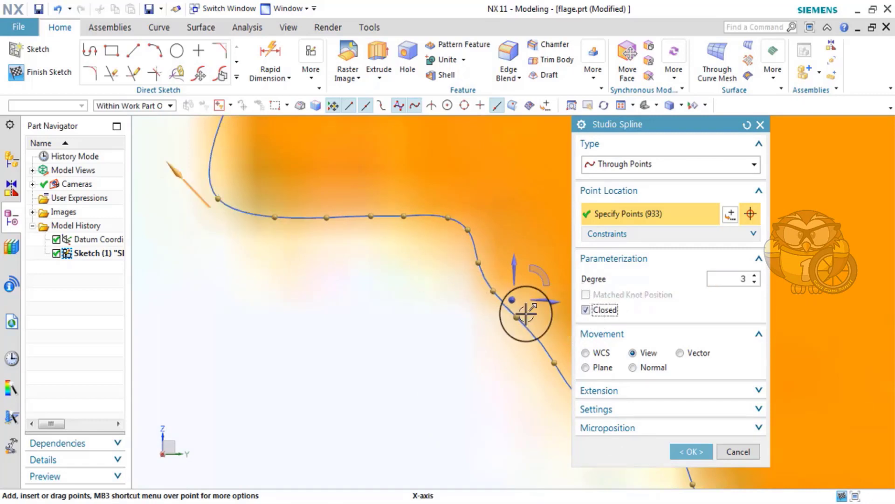
scroll(374, 297, "down", 2)
scroll(310, 267, "down", 1)
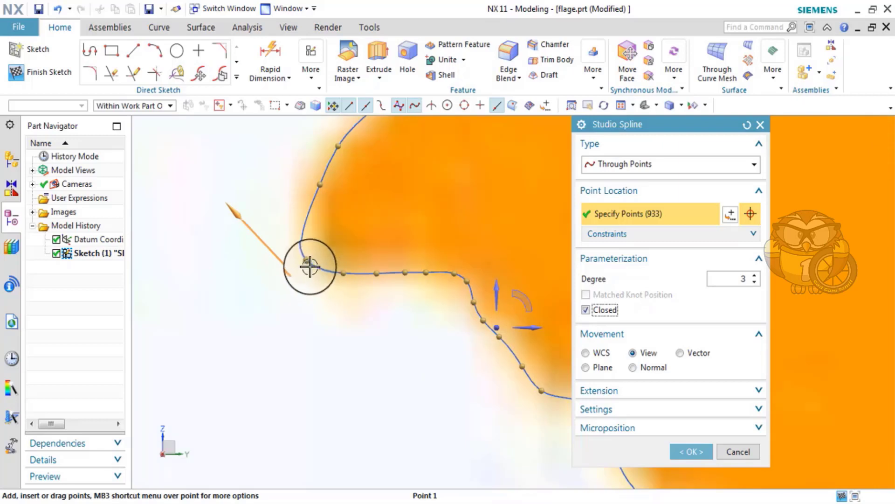
left_click_drag(307, 259, 326, 262)
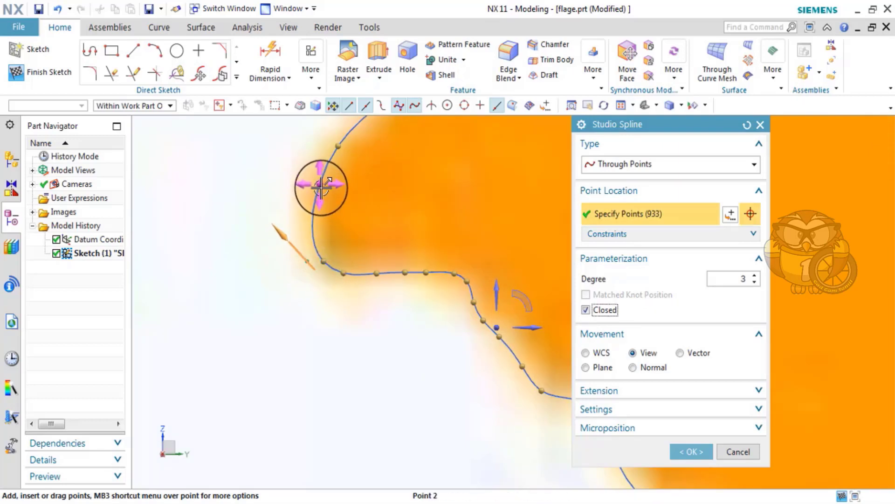
middle_click(315, 191)
scroll(426, 239, "down", 2)
Step: Zoom around the finished India outline to check it, then save the part
scroll(399, 194, "up", 3)
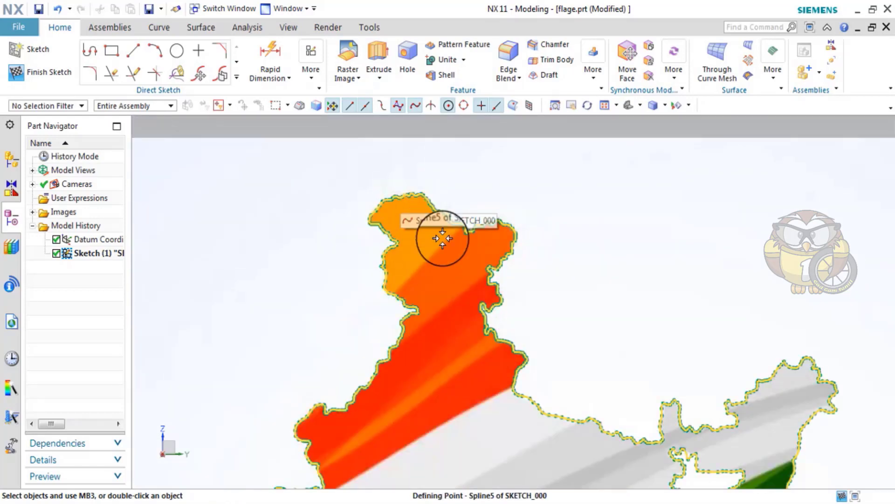
scroll(429, 229, "down", 2)
scroll(466, 248, "down", 2)
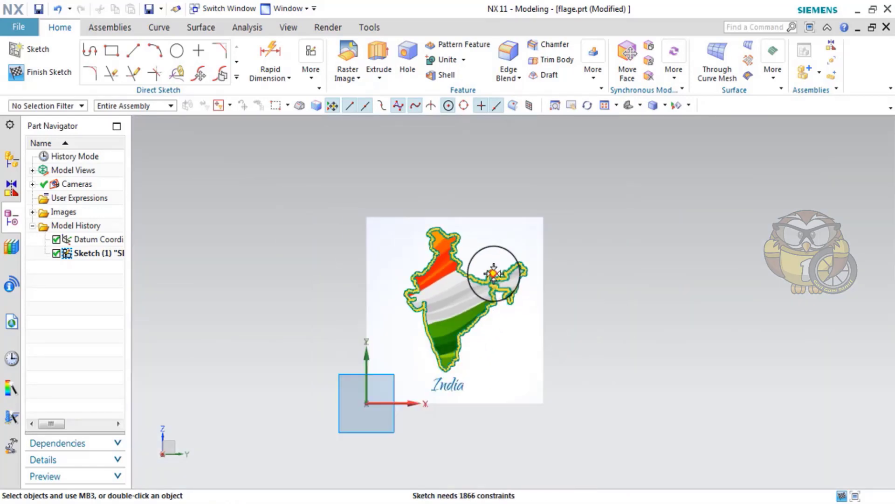
scroll(496, 270, "up", 2)
scroll(466, 230, "up", 1)
scroll(473, 260, "down", 3)
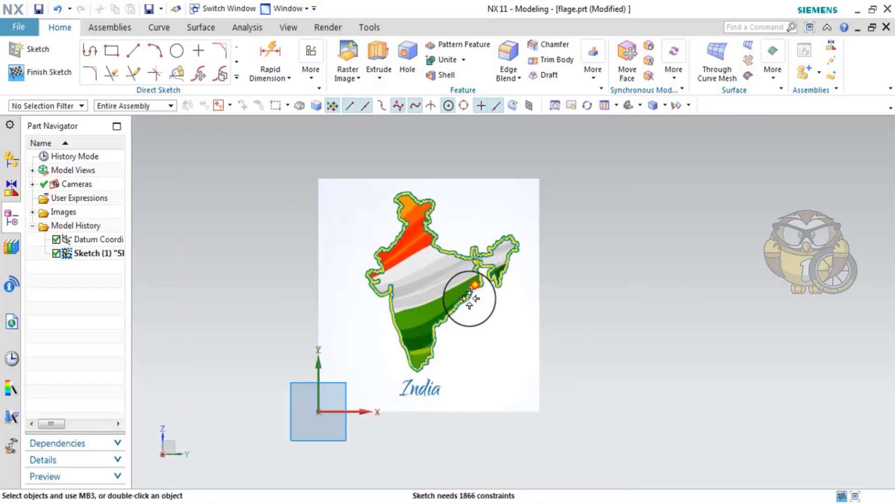
scroll(457, 253, "up", 2)
key("ctrl+s")
Step: Bring up the More Curve gallery of additional curve-creation commands
scroll(466, 307, "up", 1)
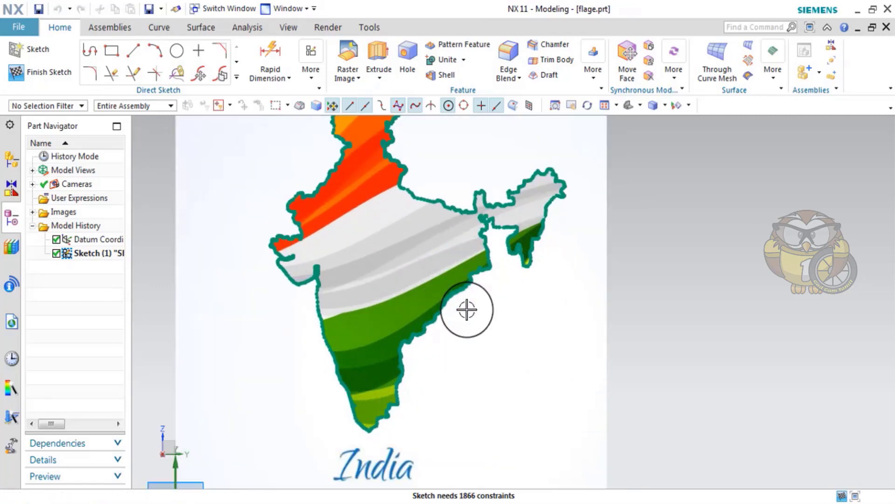
scroll(470, 308, "down", 1)
scroll(457, 230, "up", 2)
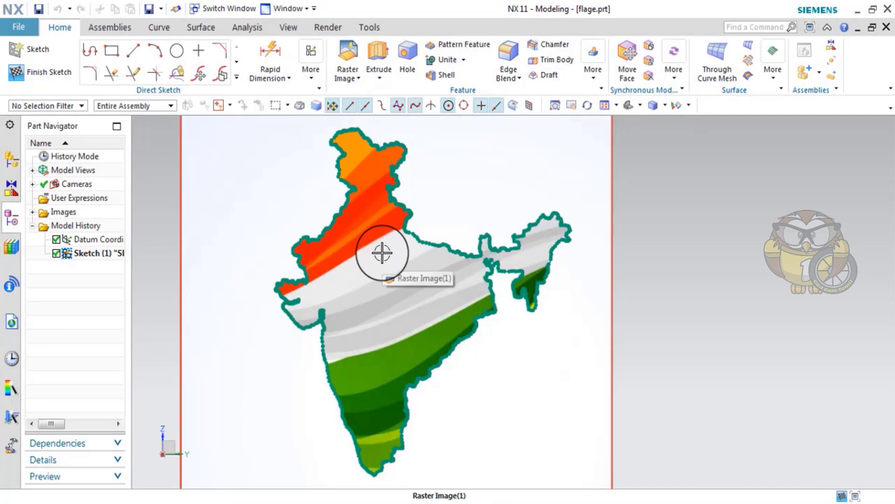
scroll(382, 253, "up", 1)
scroll(276, 354, "up", 1)
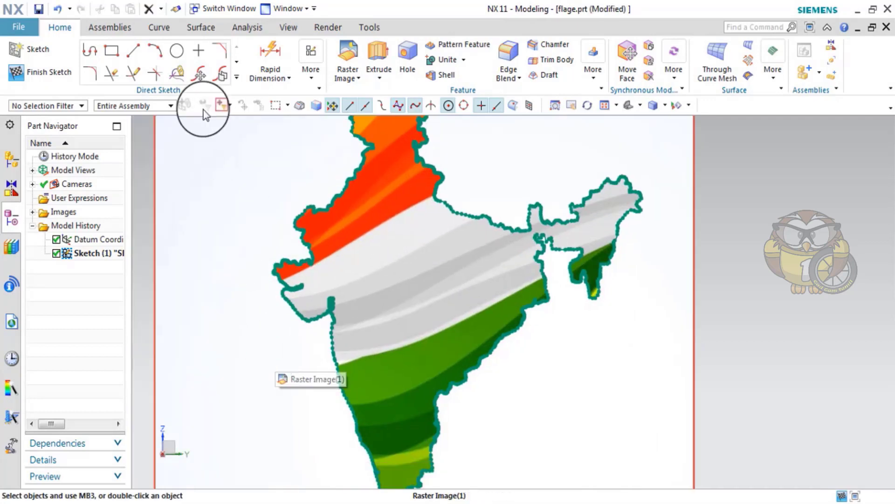
left_click(38, 73)
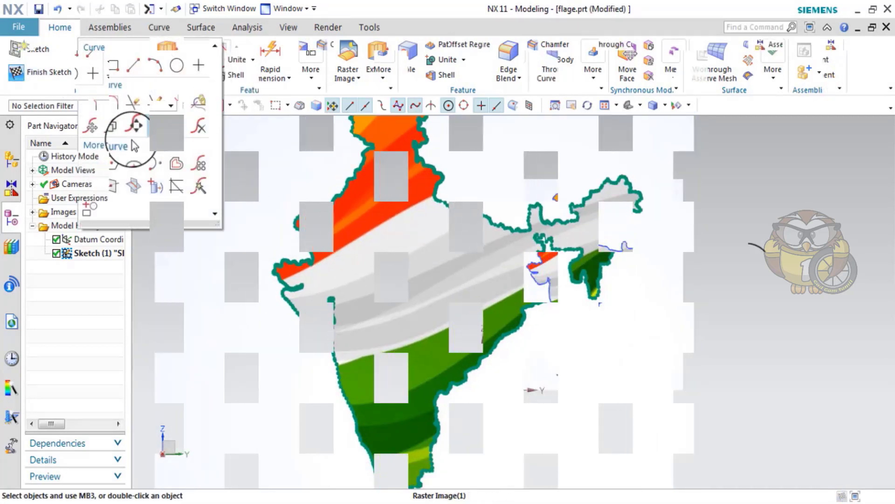
middle_click_drag(702, 280, 699, 277)
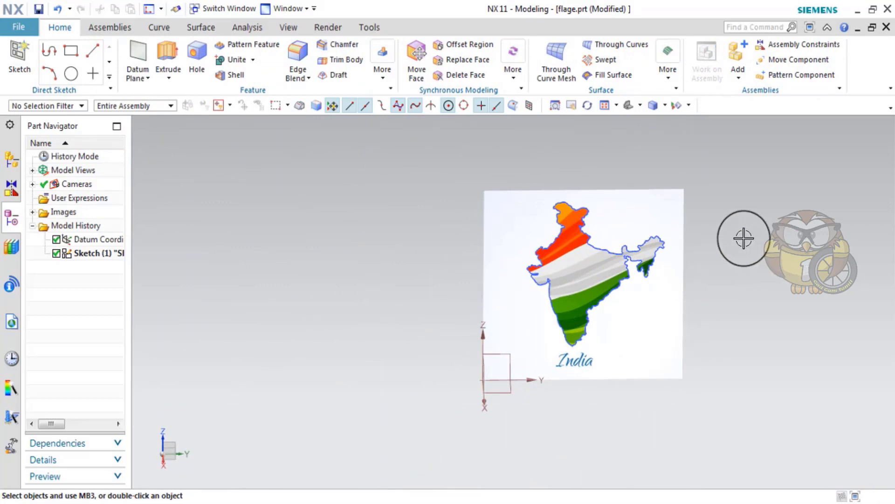
Step: Fit the view and hide all raster images through Show and Hide, leaving the blue outline
key("ctrl+alt+r")
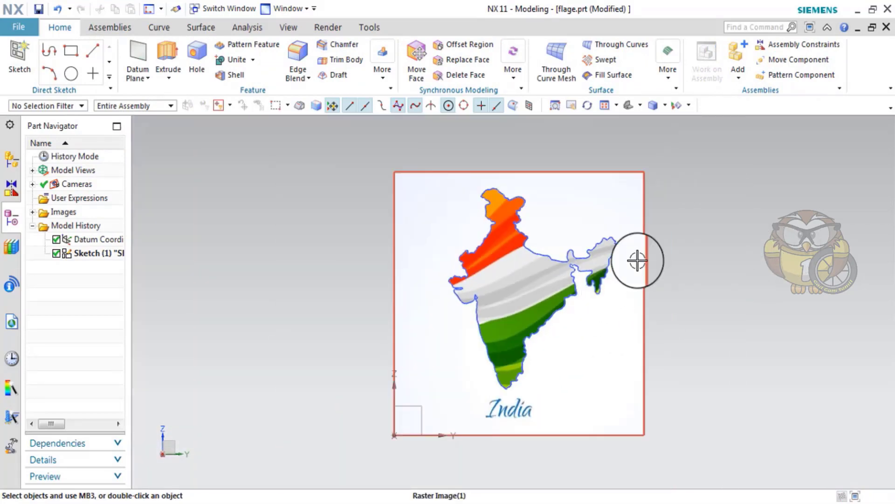
left_click(692, 108)
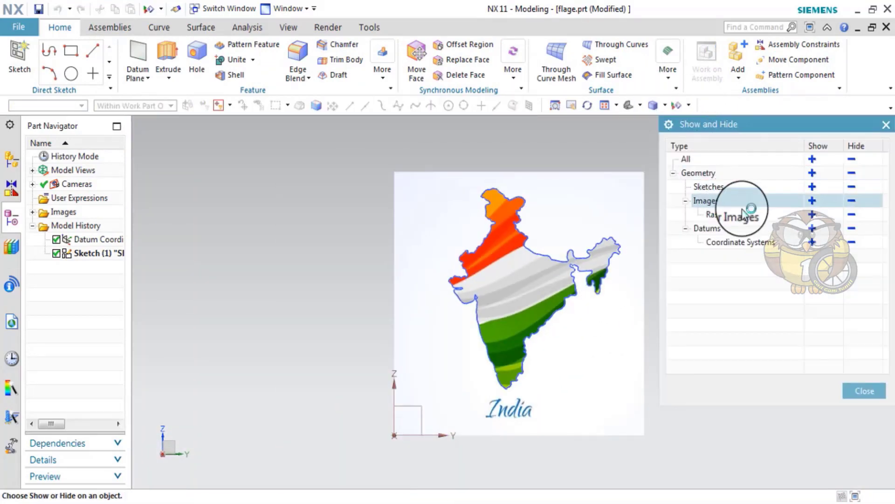
left_click(851, 200)
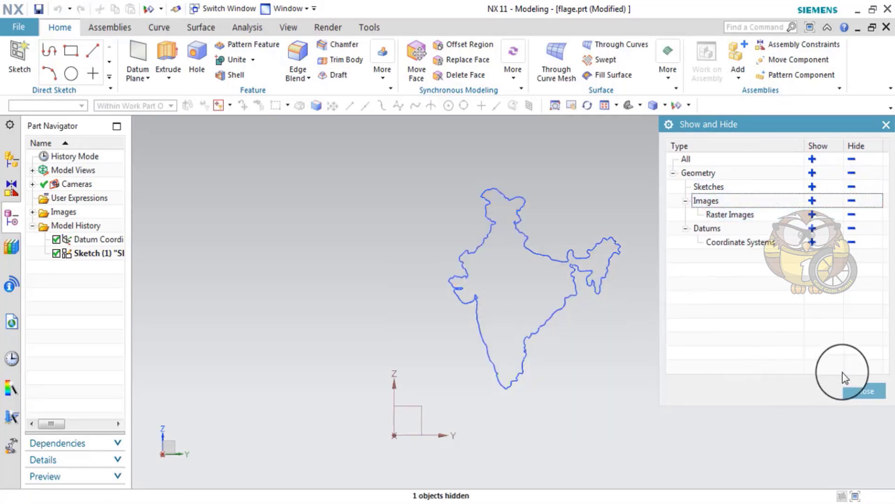
left_click(863, 390)
Step: Extrude the India outline sketch 10 mm into a solid slab and orbit to inspect it
left_click(168, 55)
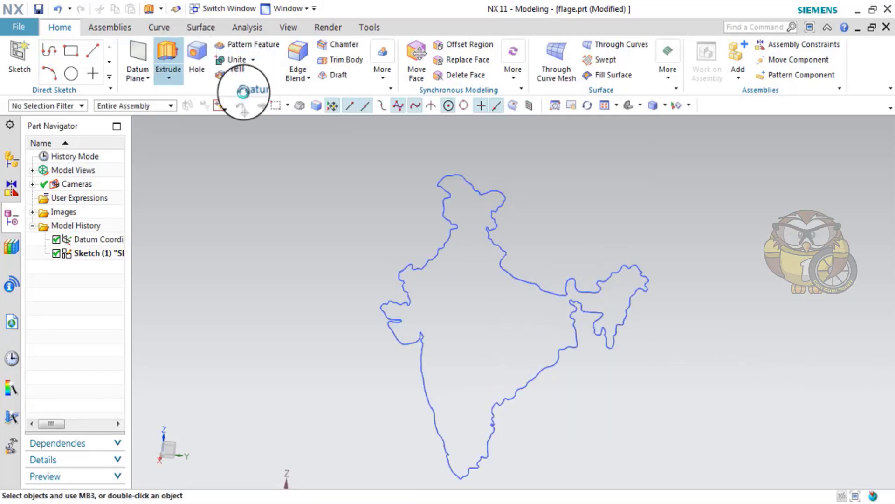
left_click(456, 228)
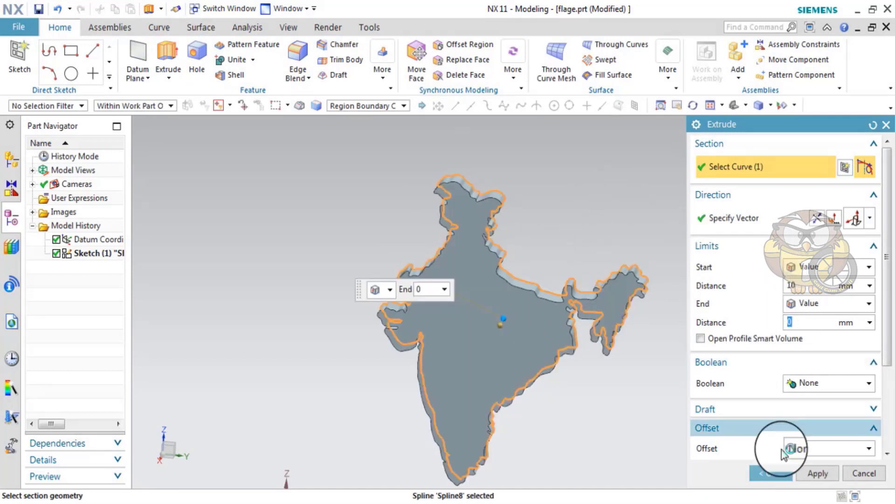
left_click(769, 472)
mouse_move(649, 388)
middle_mouse_down()
mouse_move(642, 356)
mouse_move(534, 334)
middle_mouse_up()
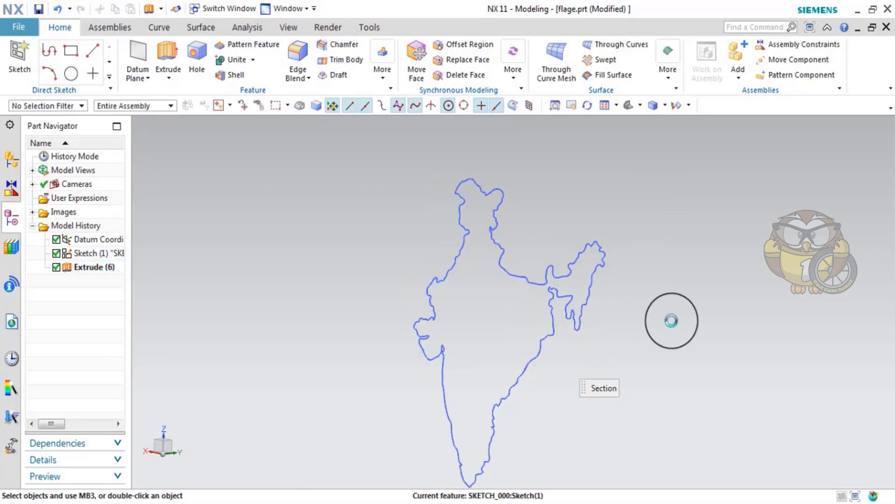
mouse_move(729, 303)
middle_mouse_down()
mouse_move(709, 375)
mouse_move(666, 360)
mouse_move(720, 351)
mouse_move(724, 337)
mouse_move(642, 137)
middle_mouse_up()
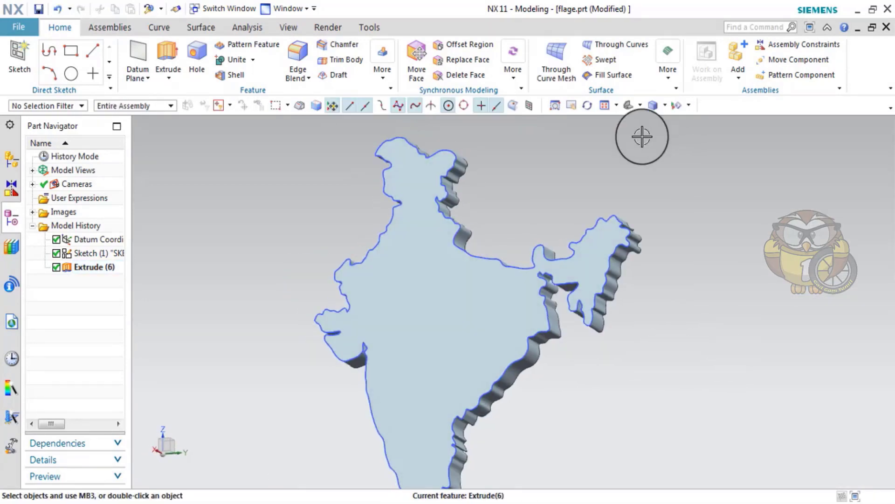
Step: Show the tricolour reference image again through Show and Hide
left_click(673, 105)
left_click(710, 121)
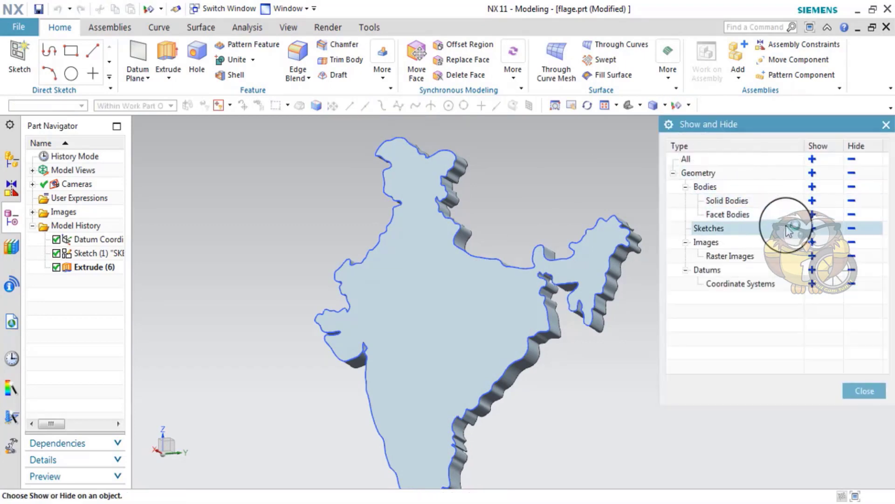
left_click(811, 242)
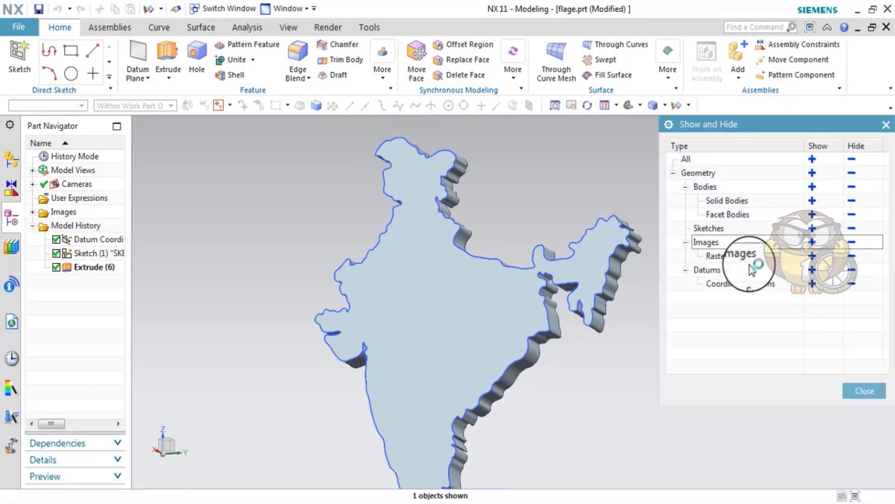
left_click(864, 392)
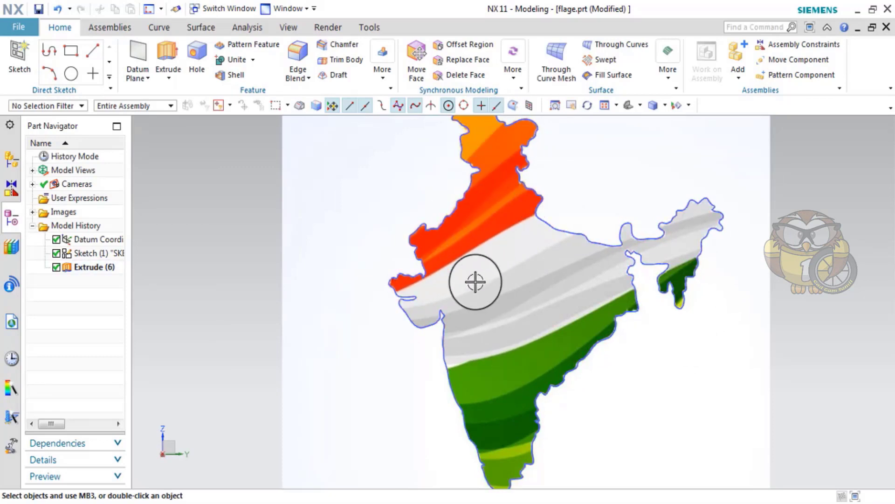
Step: Start Sketch (3) on the default plane and choose Studio Spline from the curve gallery
scroll(478, 273, "down", 4)
left_click(18, 54)
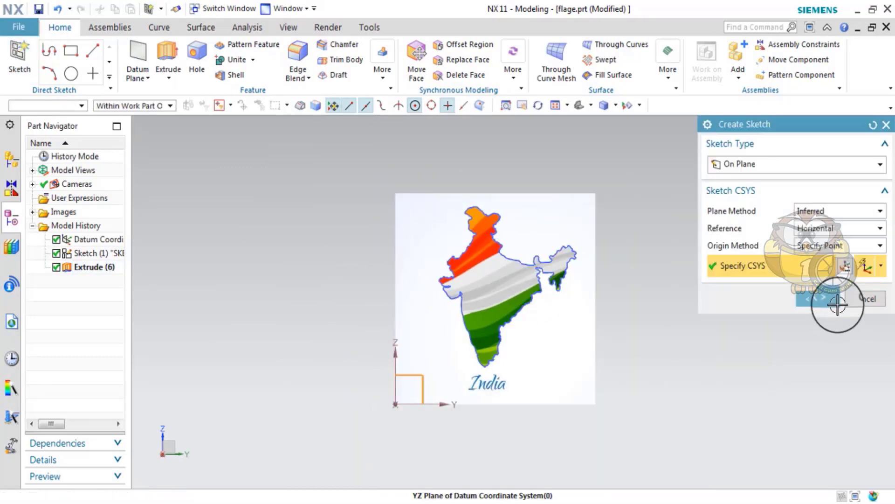
left_click(820, 298)
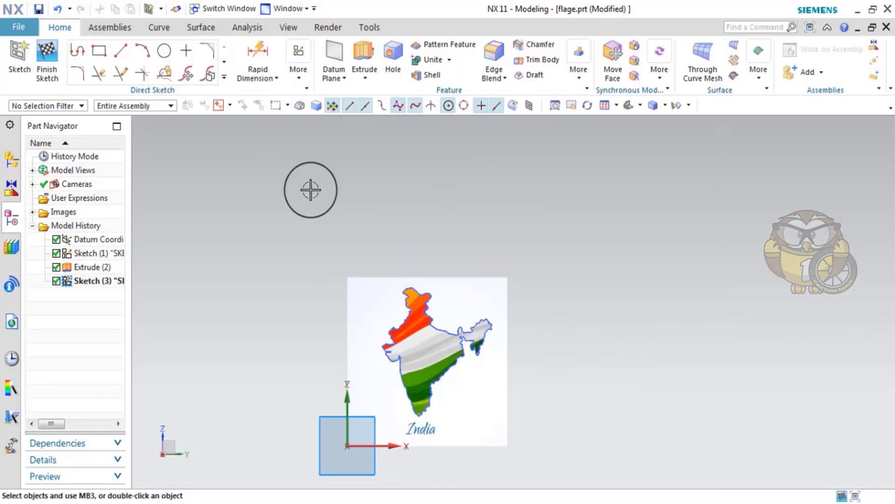
left_click(224, 77)
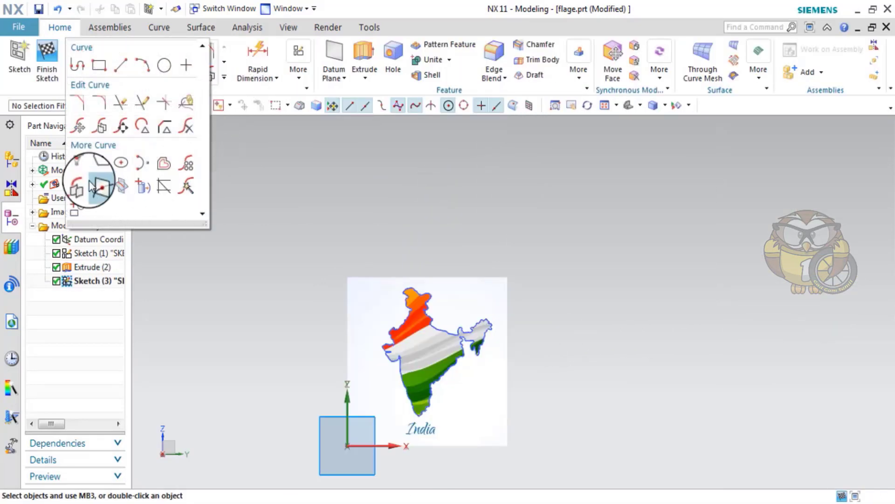
left_click(76, 160)
scroll(378, 350, "up", 5)
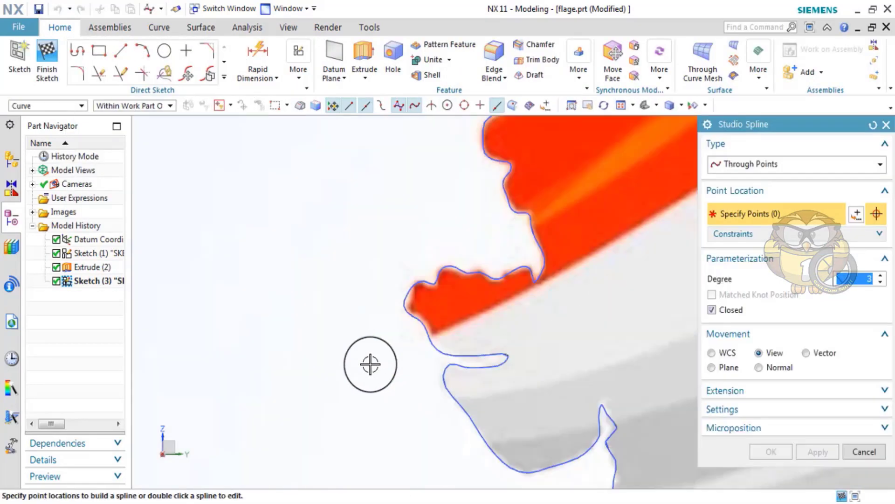
Step: Place the first three spline points left of the coast, keeping the spline open
left_click(363, 370)
scroll(391, 356, "up", 4)
left_click(400, 353)
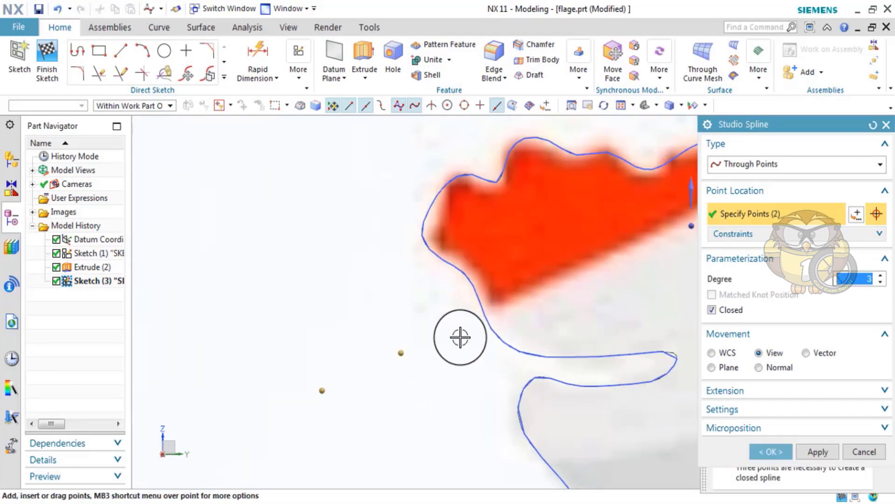
left_click(455, 331)
left_click(712, 310)
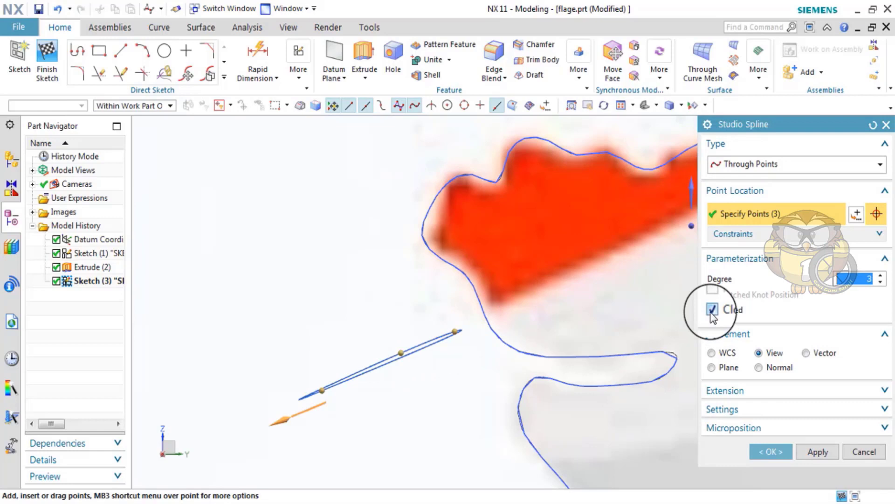
left_click(712, 309)
Step: Add spline points along the band edge, nudging the curve onto the boundary
left_click(519, 295)
left_click(568, 280)
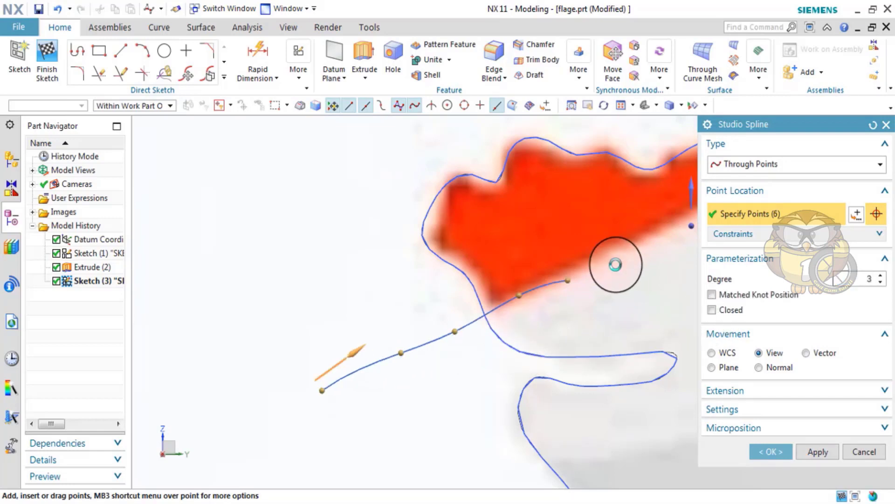
scroll(520, 303, "up", 2)
left_click(594, 244)
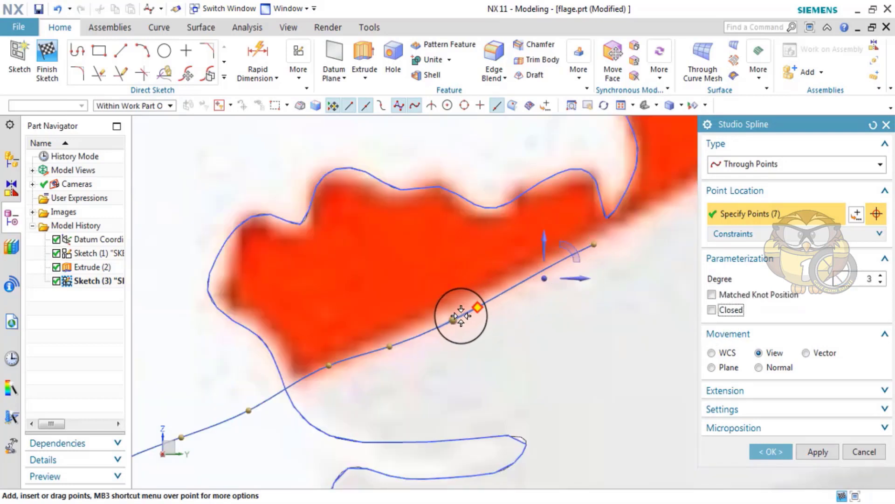
left_click_drag(459, 319, 462, 312)
scroll(468, 307, "down", 3)
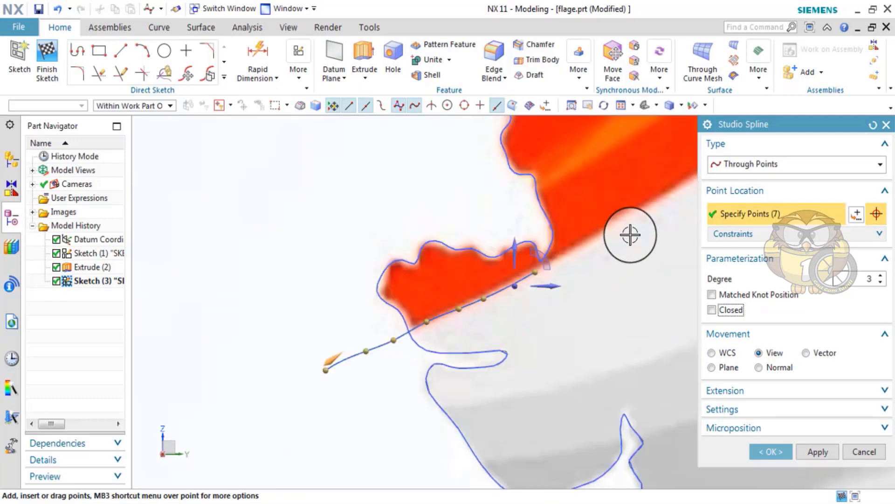
left_click(649, 206)
scroll(524, 299, "down", 3)
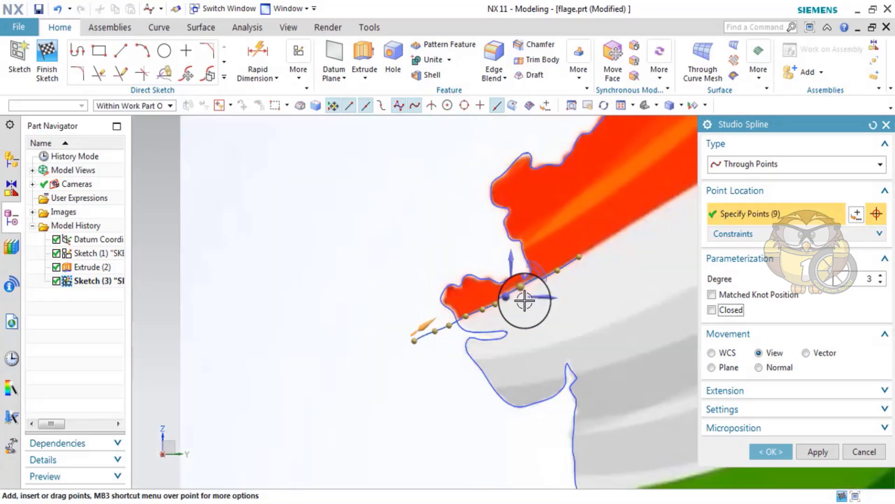
left_click(649, 216)
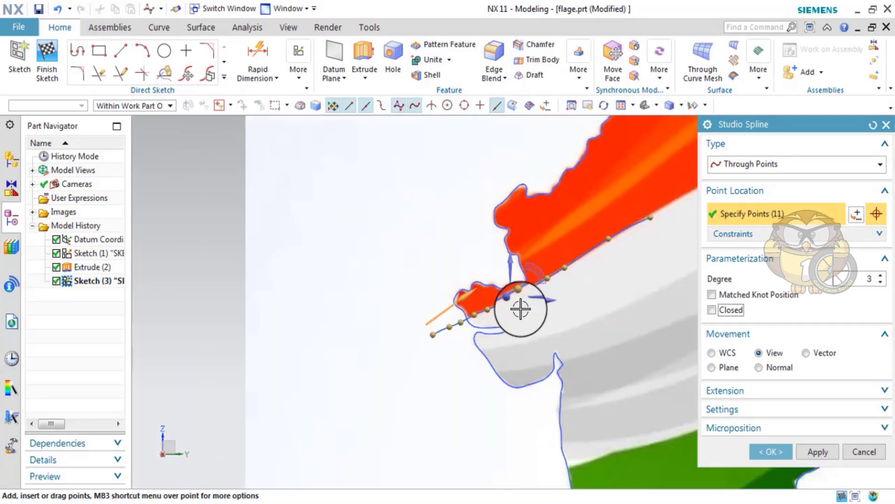
scroll(391, 329, "up", 2)
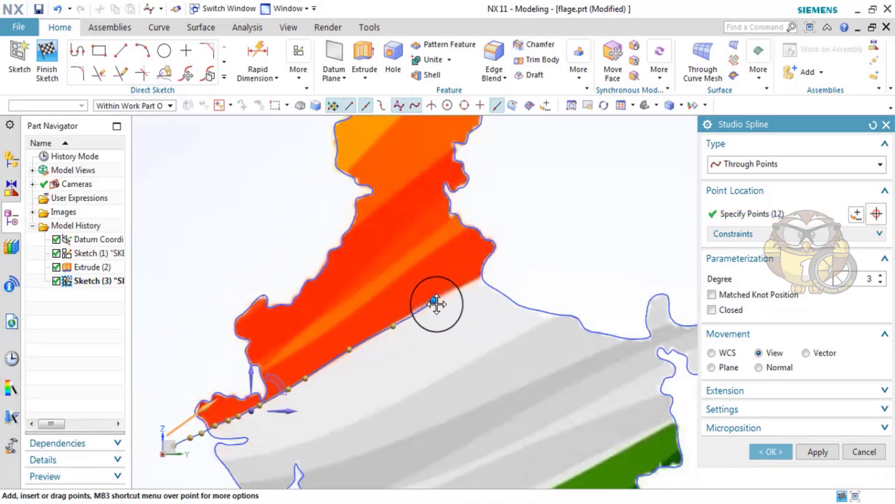
left_click(428, 307)
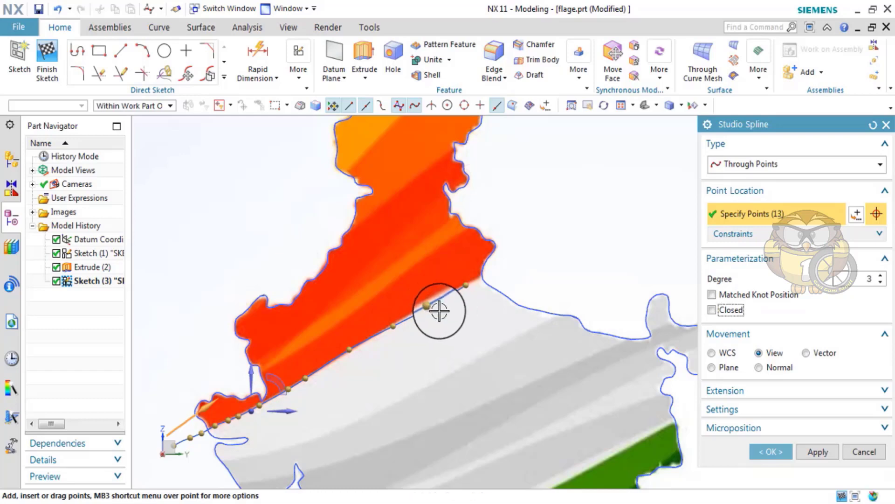
scroll(432, 308, "up", 2)
Step: Extend the spline past the map outline and around the map's right side
left_click(579, 233)
left_click(527, 247)
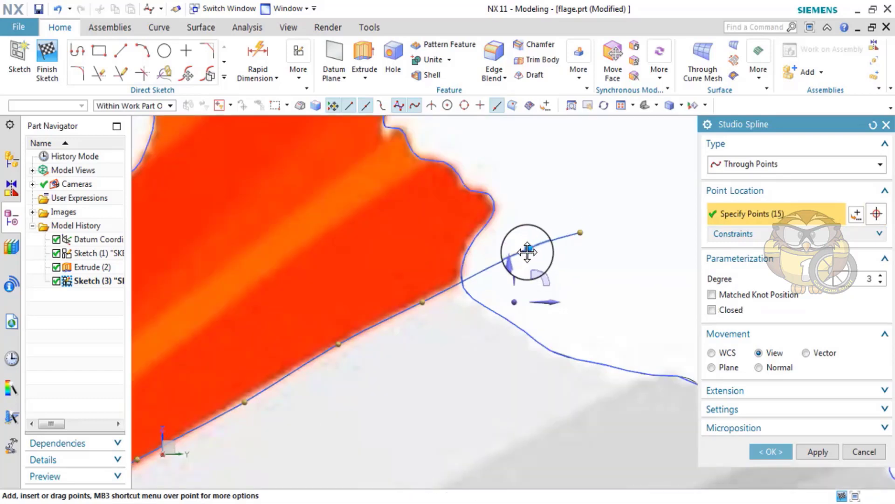
scroll(515, 246, "down", 3)
scroll(591, 244, "down", 3)
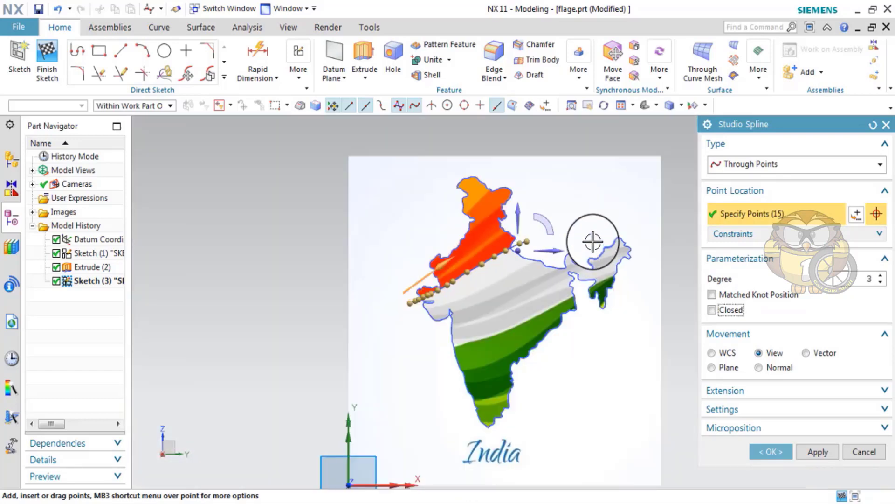
left_click(634, 210)
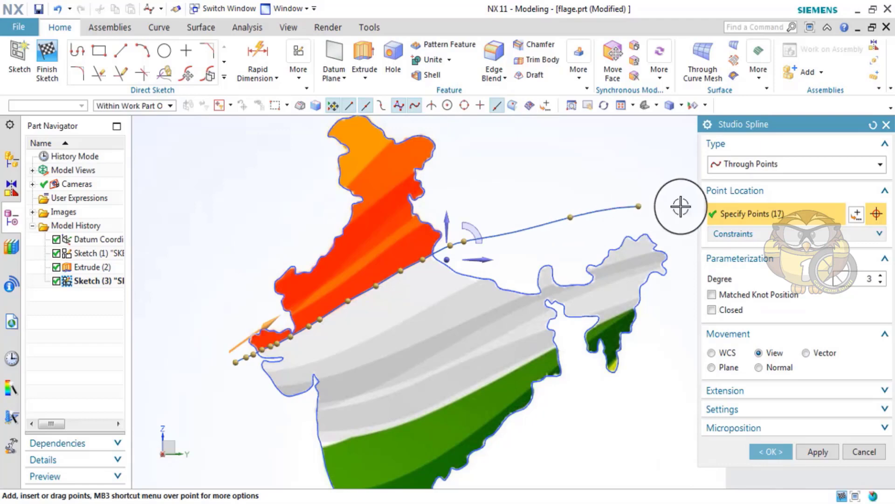
left_click(680, 208)
scroll(653, 242, "up", 1)
scroll(645, 252, "up", 1)
left_click(642, 243)
left_click(626, 299)
scroll(586, 336, "up", 2)
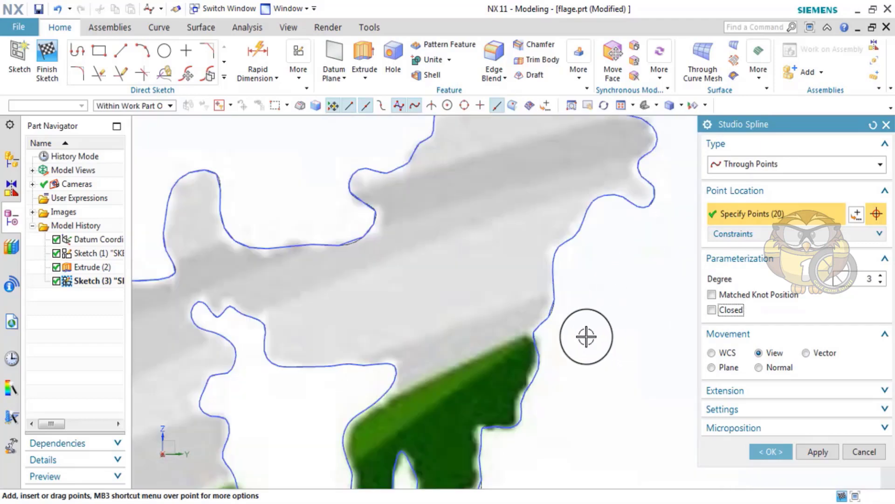
Step: Continue spline points back along the white–green boundary and the green edge
left_click(614, 304)
left_click(544, 323)
scroll(459, 343, "up", 2)
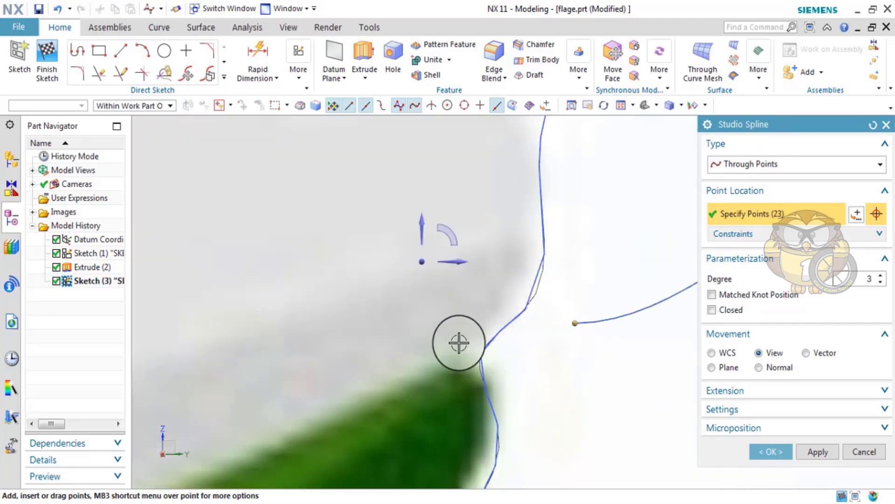
left_click(454, 349)
left_click(443, 355)
scroll(623, 270, "down", 3)
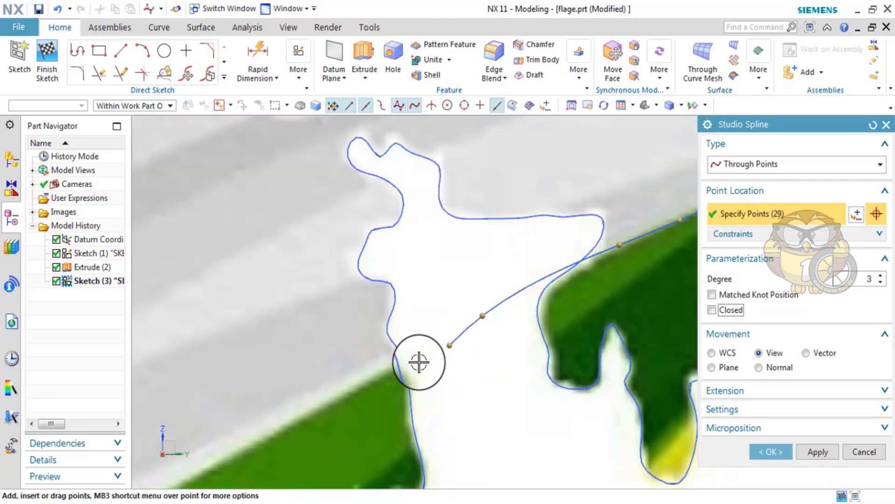
left_click(419, 362)
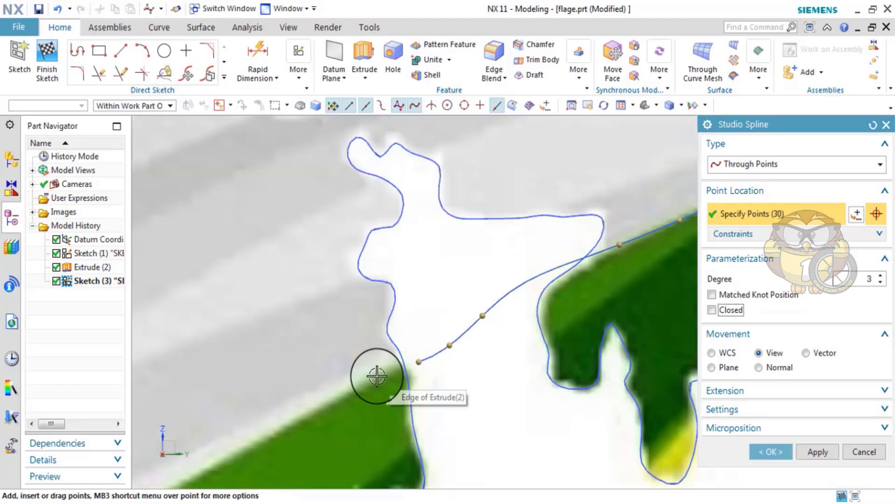
left_click(374, 376)
scroll(457, 320, "down", 3)
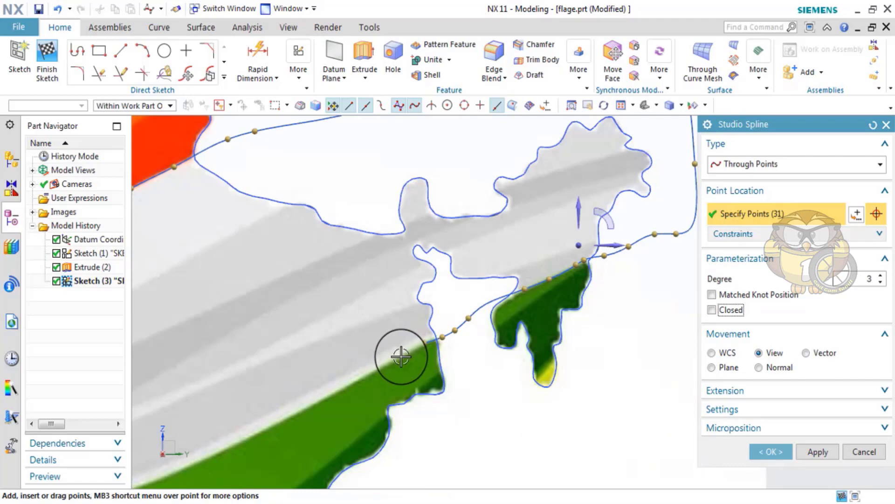
scroll(406, 353, "up", 4)
left_click(414, 350)
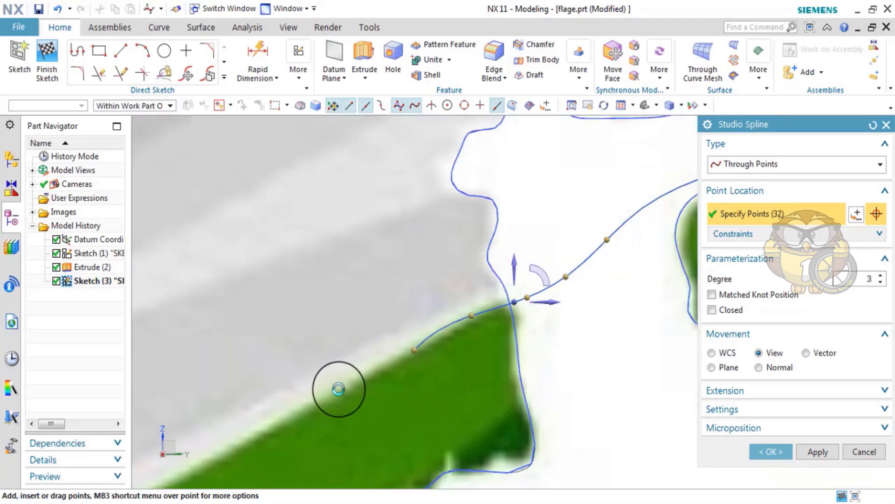
scroll(338, 389, "down", 3)
left_click(427, 358)
left_click(382, 377)
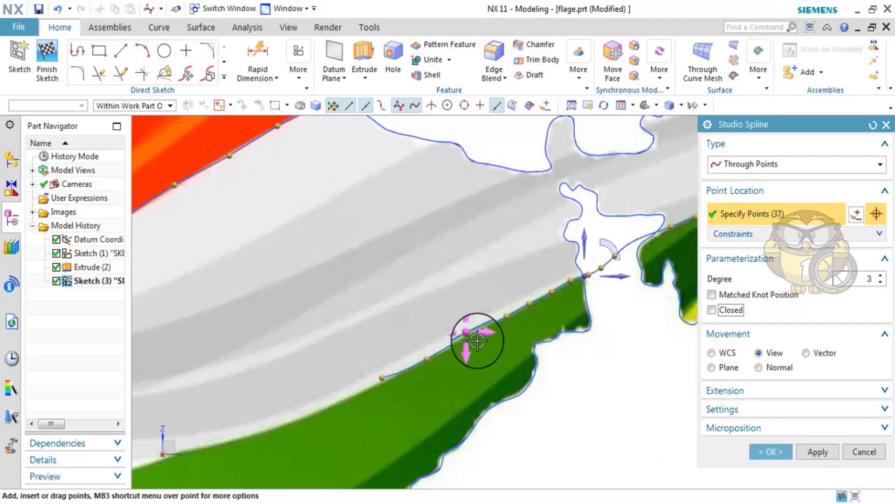
scroll(477, 342, "up", 2)
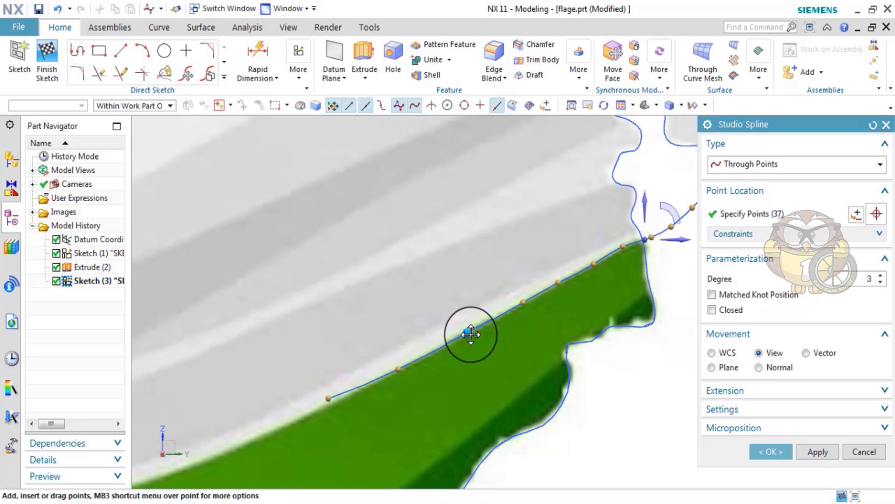
Step: Loop the spline around the map's west side and commit it as a closed 49-point curve
left_click(340, 400)
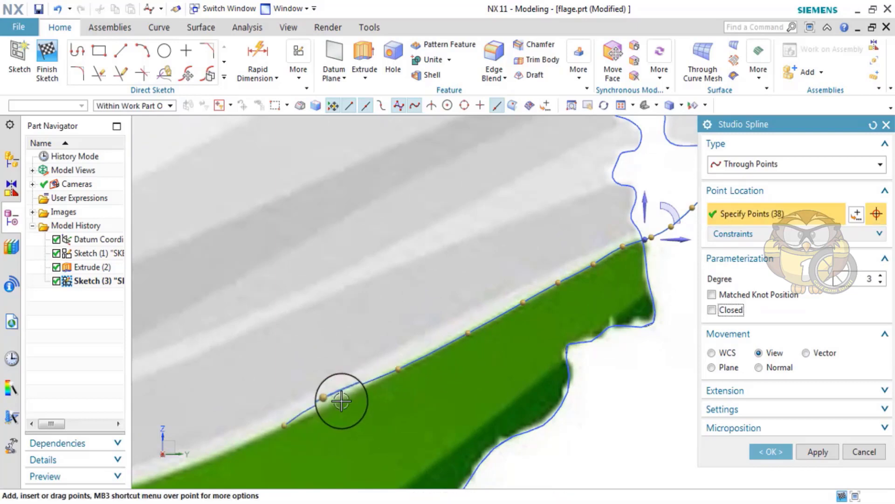
left_click(314, 376)
left_click(346, 376)
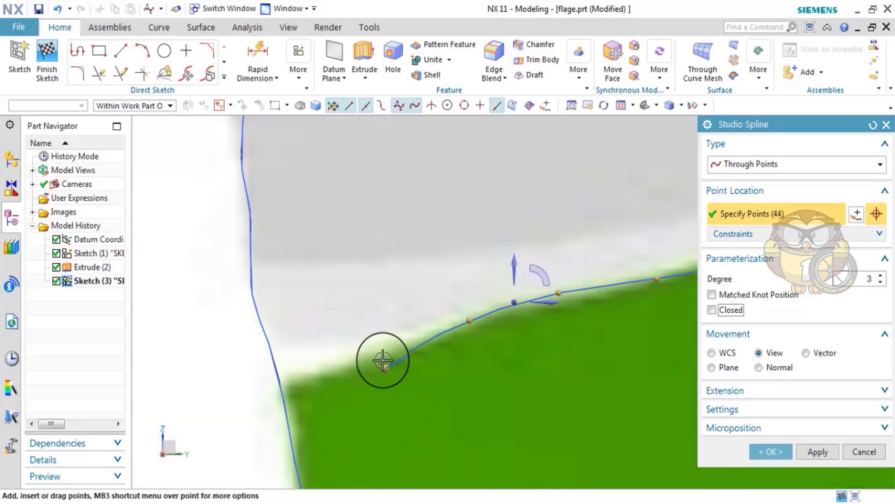
left_click_drag(388, 366, 371, 355)
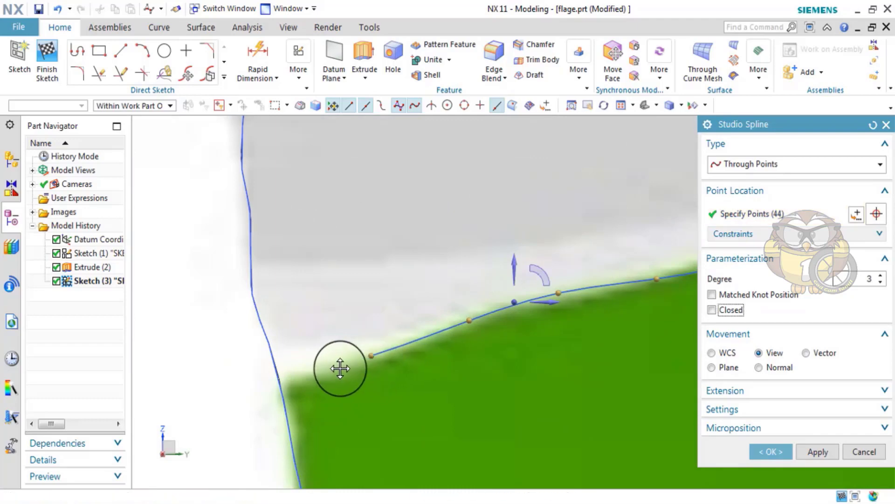
left_click(289, 385)
scroll(289, 385, "down", 2)
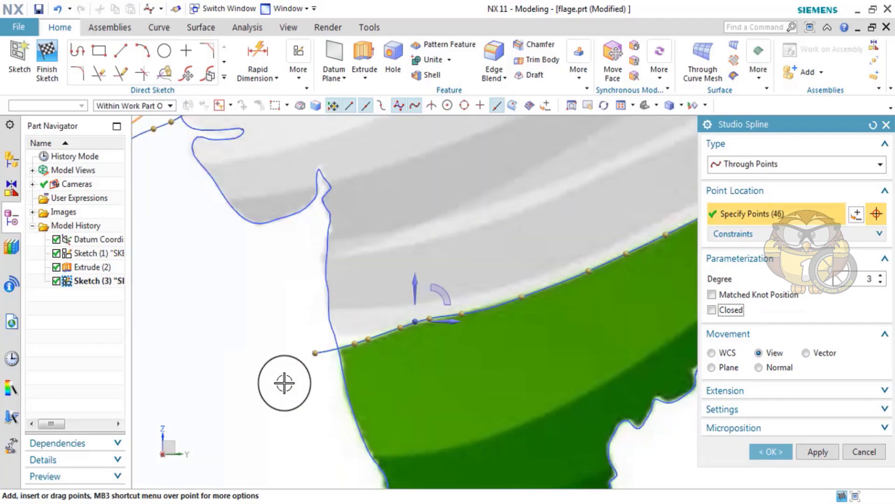
scroll(335, 398, "down", 2)
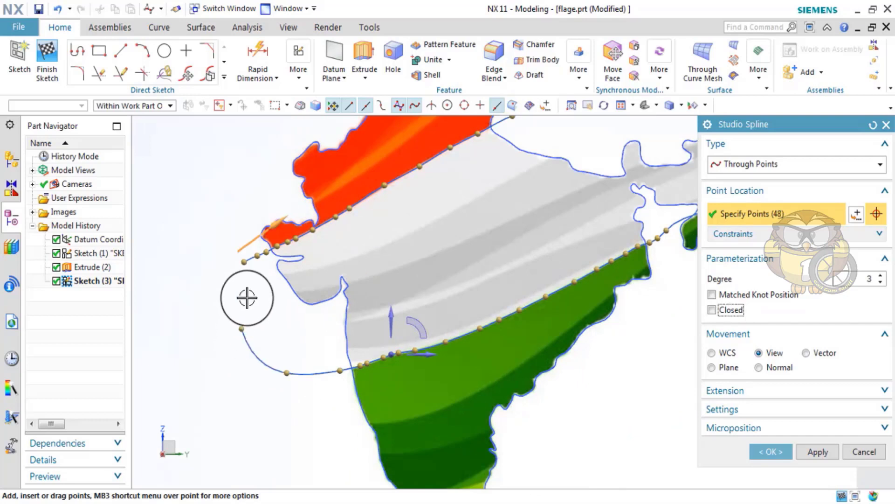
left_click(234, 287)
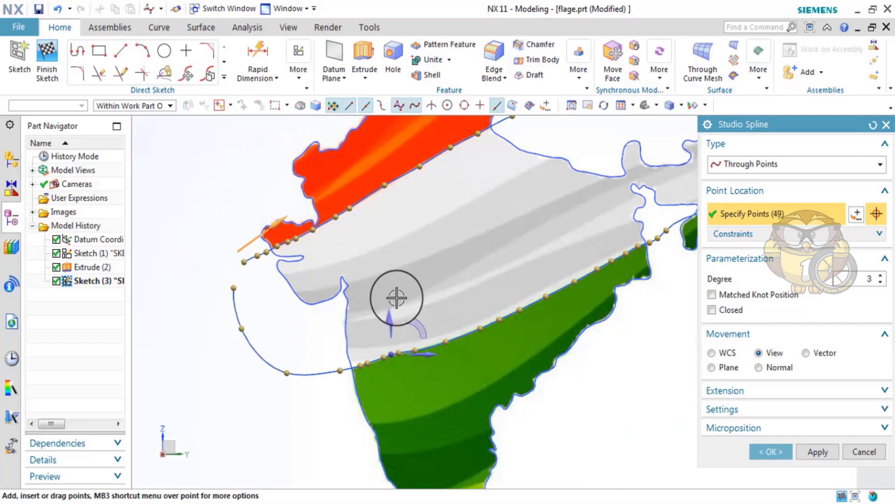
left_click(711, 310)
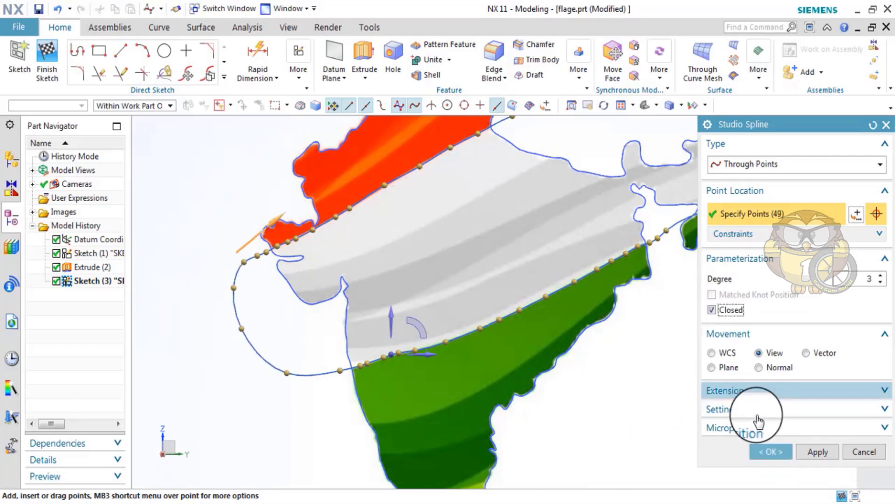
left_click(768, 452)
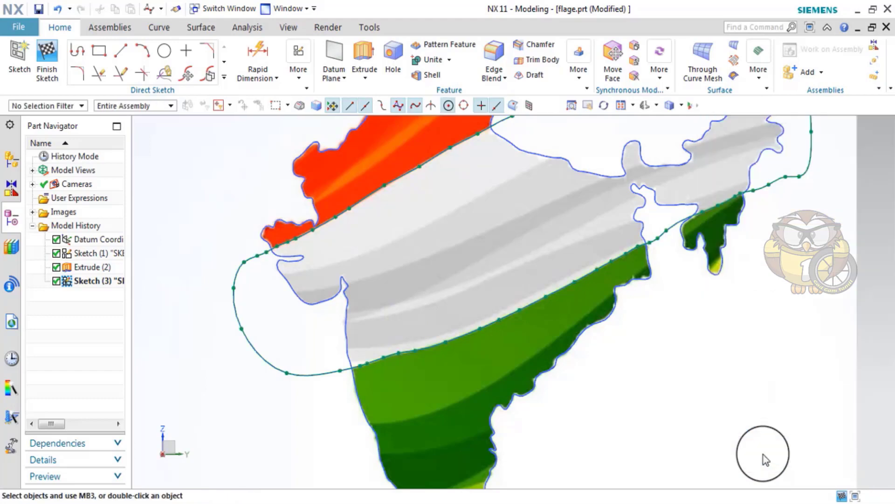
Step: Hide the reference images, finish the sketch and orbit to an angled view of the slab
key("ctrl+f")
left_click(690, 110)
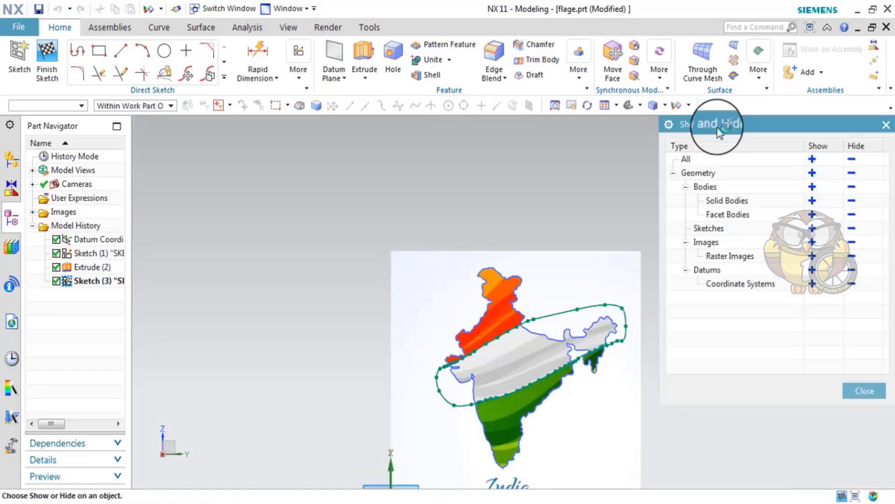
left_click(853, 242)
left_click(46, 51)
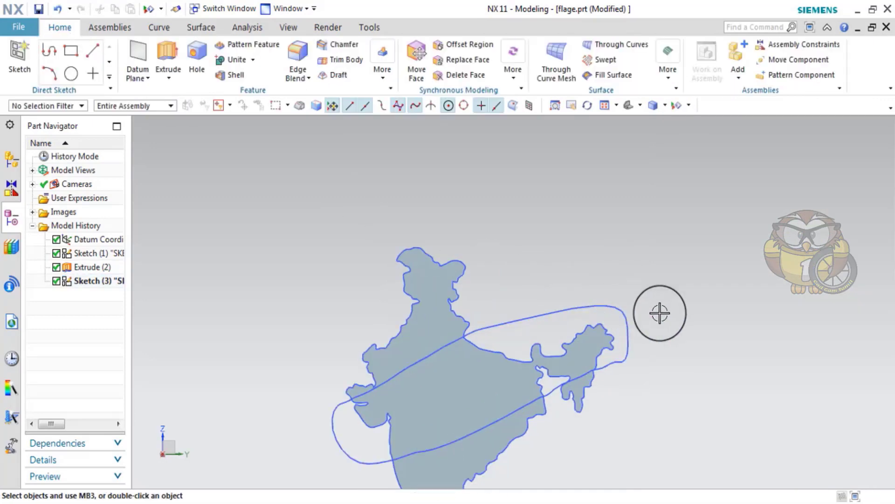
middle_click_drag(660, 313, 633, 354)
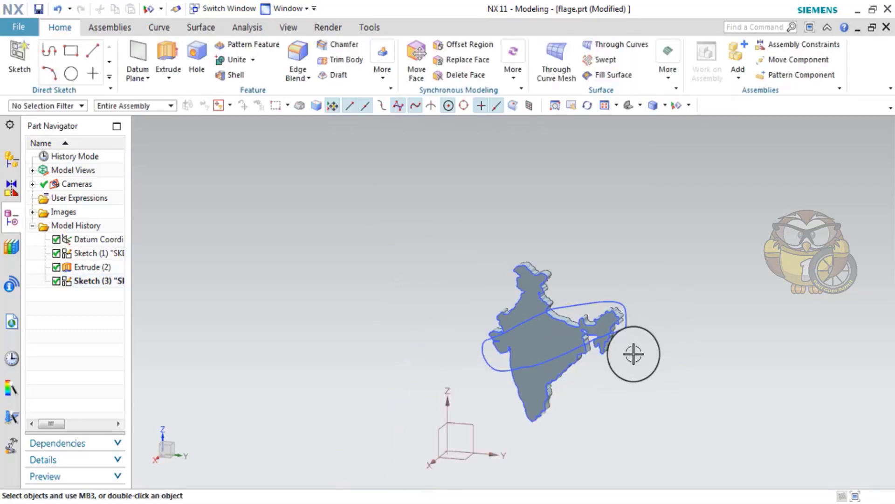
scroll(633, 353, "up", 3)
scroll(340, 316, "down", 1)
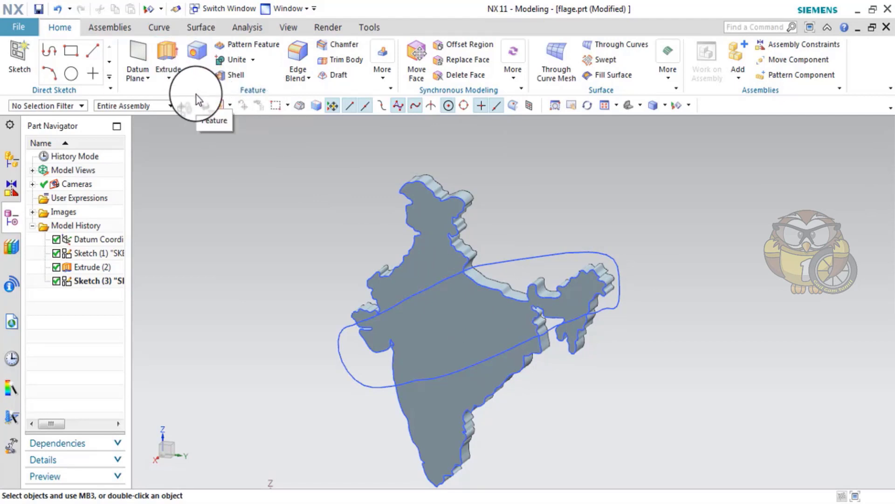
Step: Extrude the closed band spline with Body Type set to Sheet, creating Extrude (4)
key("x")
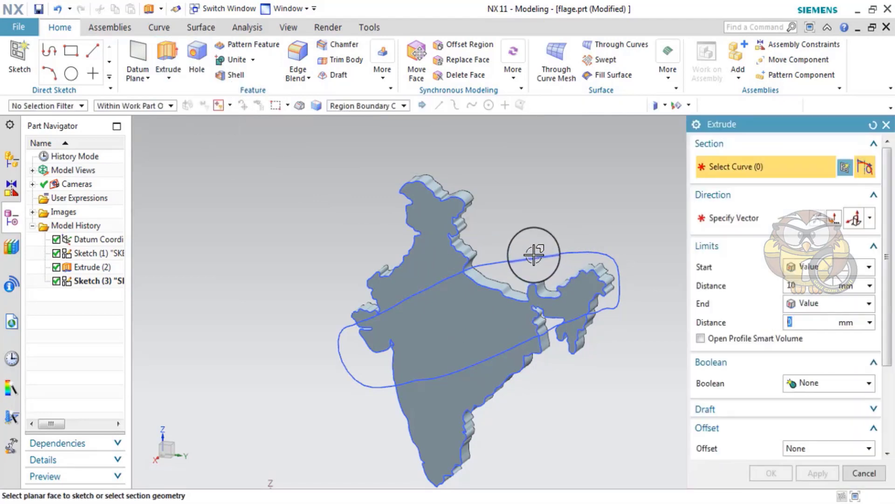
left_click(533, 256)
mouse_move(620, 221)
middle_mouse_down()
mouse_move(583, 234)
mouse_move(810, 220)
middle_mouse_up()
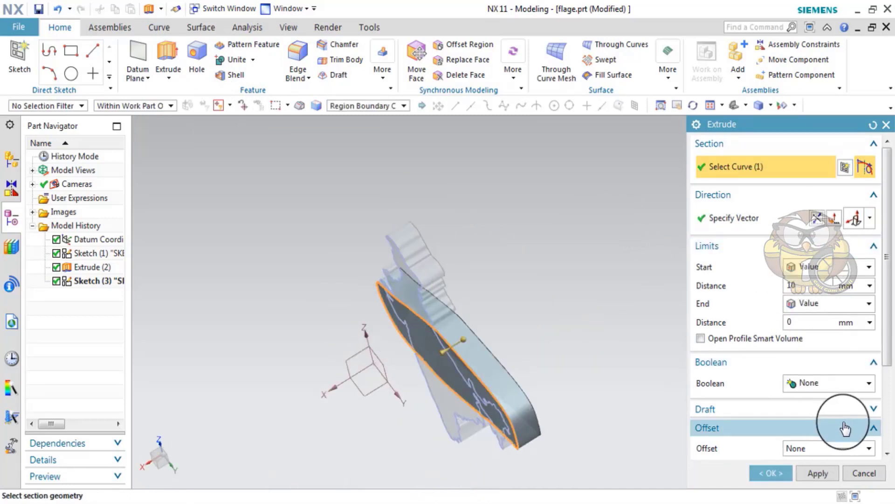
scroll(844, 424, "down", 3)
left_click(833, 410)
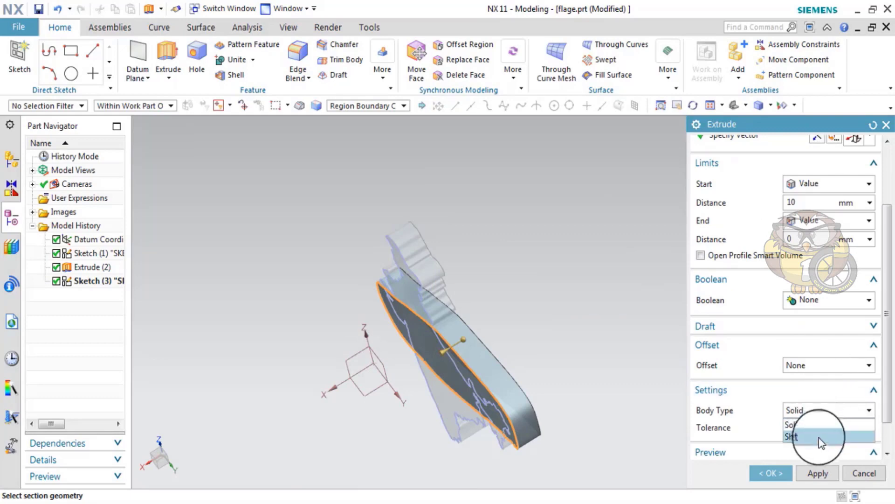
left_click(813, 429)
left_click(776, 474)
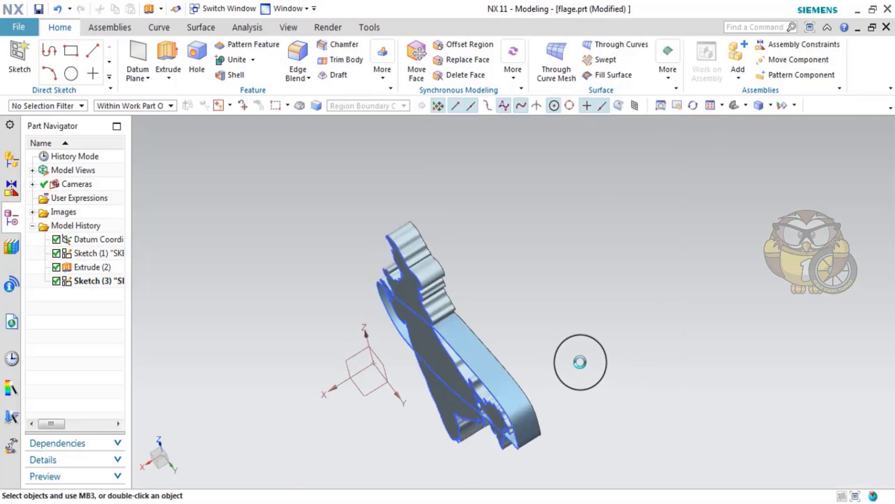
mouse_move(579, 362)
middle_mouse_down()
mouse_move(609, 330)
mouse_move(394, 246)
middle_mouse_up()
Step: Split the map solid with the extruded loop face as Face or Plane tool, then select the ring
left_click(378, 72)
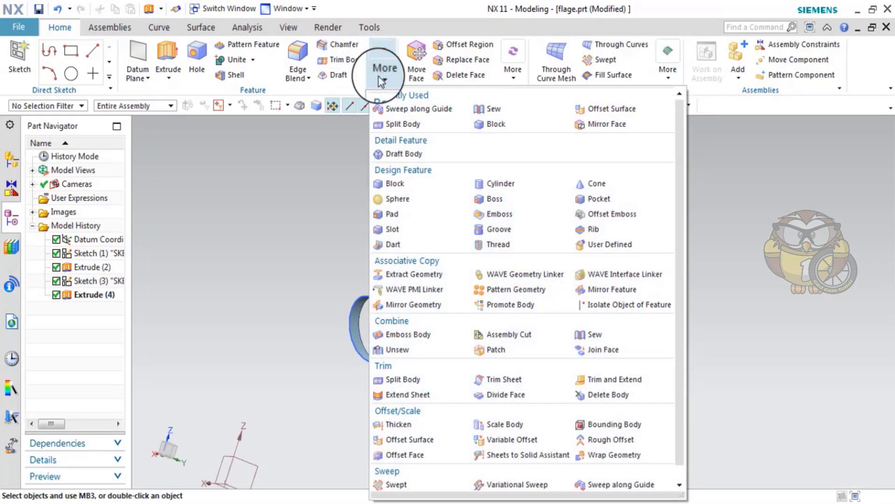
left_click(402, 112)
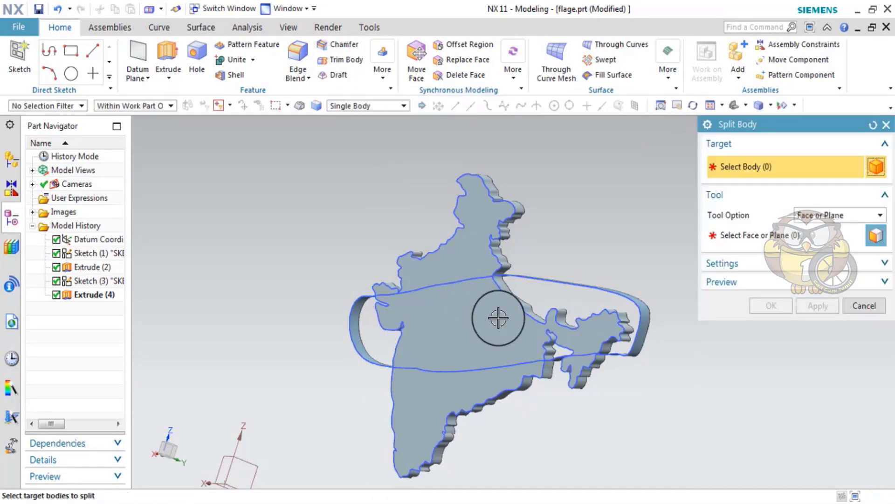
left_click(496, 313)
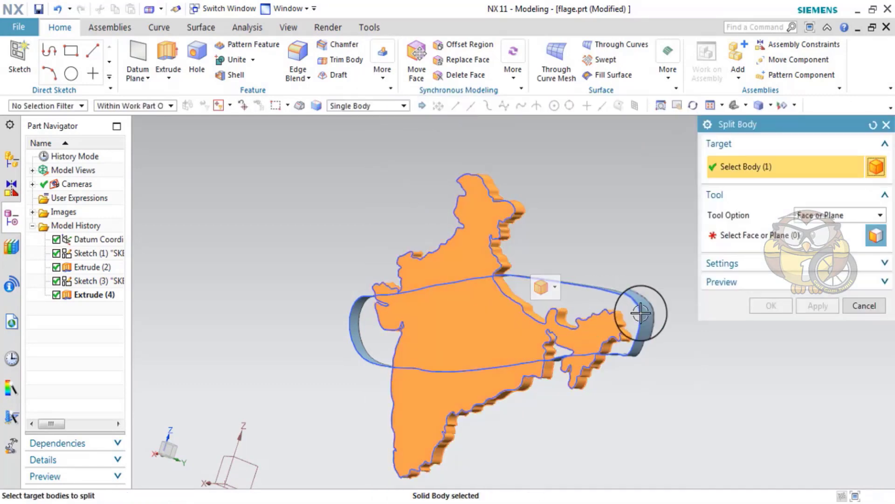
left_click(819, 215)
left_click(821, 229)
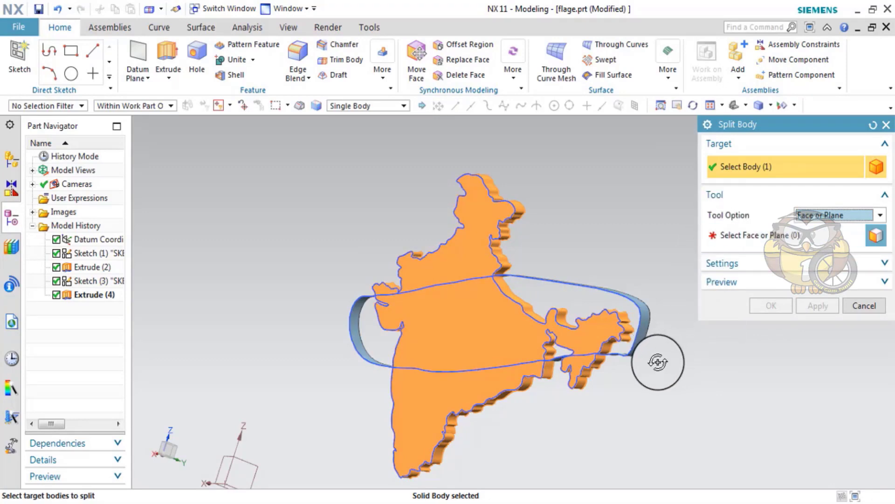
middle_click_drag(658, 362, 659, 376)
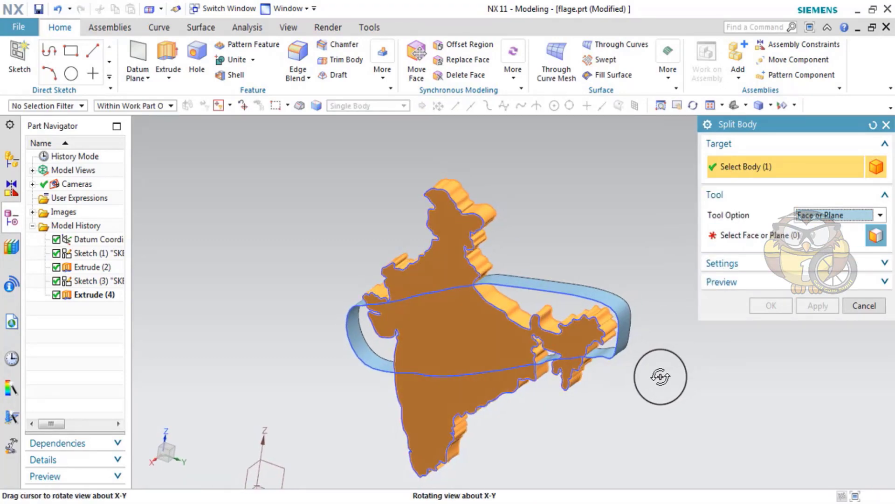
left_click(762, 228)
left_click(584, 300)
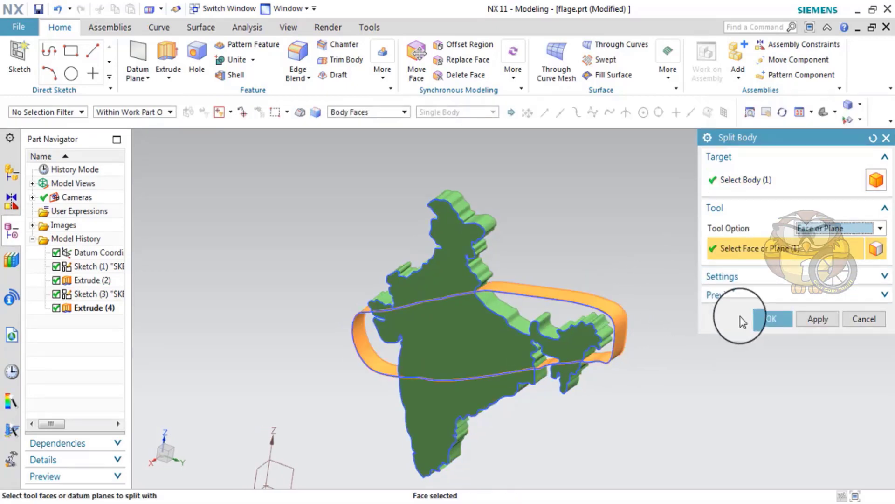
left_click(775, 319)
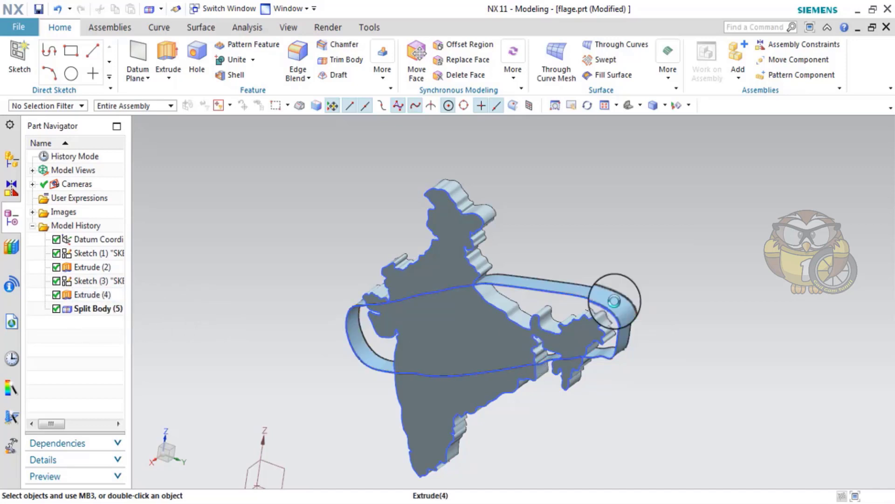
left_click(615, 312)
Step: Hide Extrude (4), Sketch (3) and Sketch (1), then view the split map from the top
left_click(670, 300)
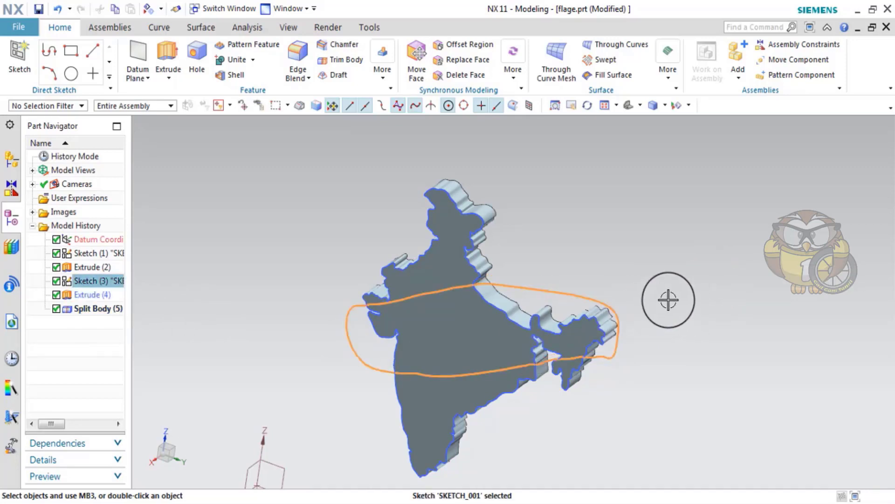
left_click(702, 286)
left_click(479, 280)
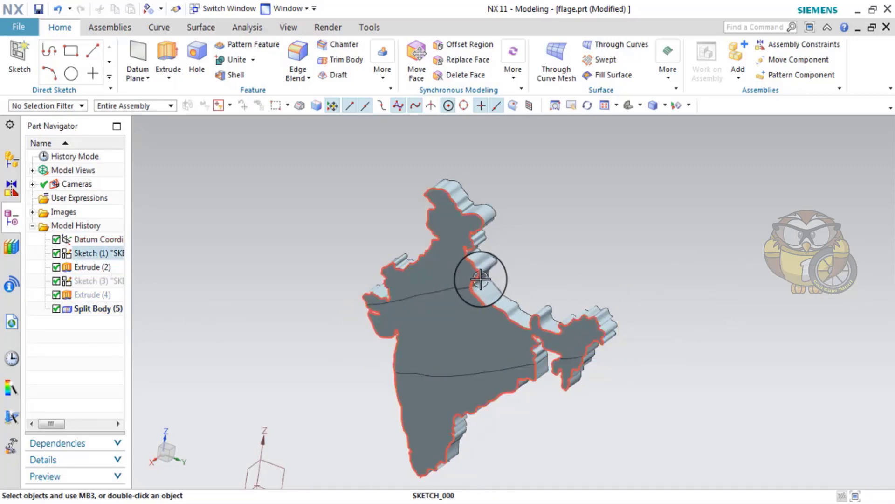
left_click(567, 258)
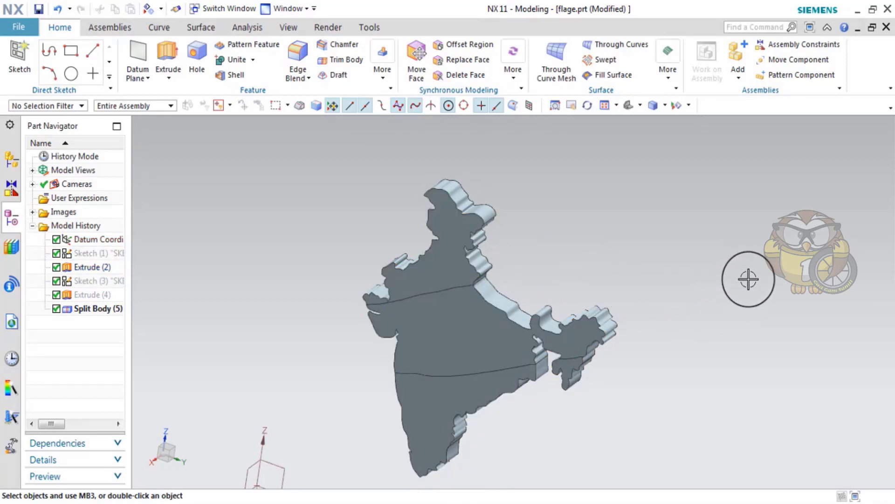
key("ctrl+alt+t")
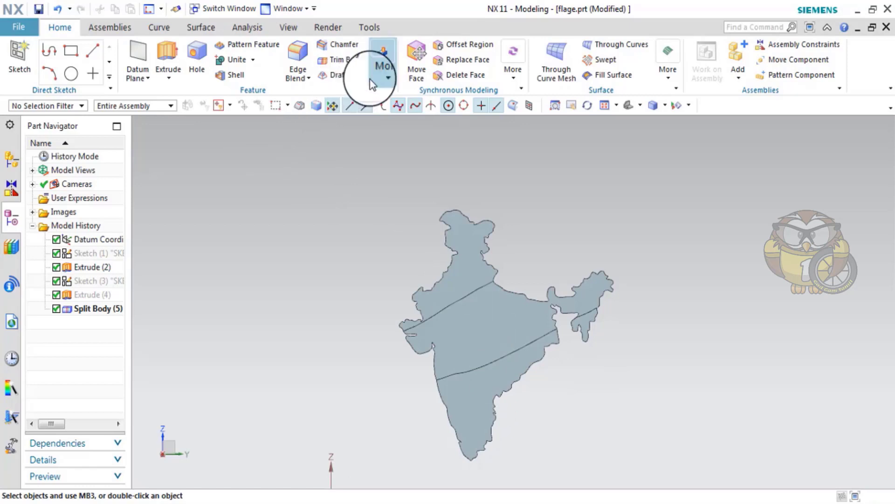
scroll(467, 279, "up", 2)
scroll(525, 294, "down", 2)
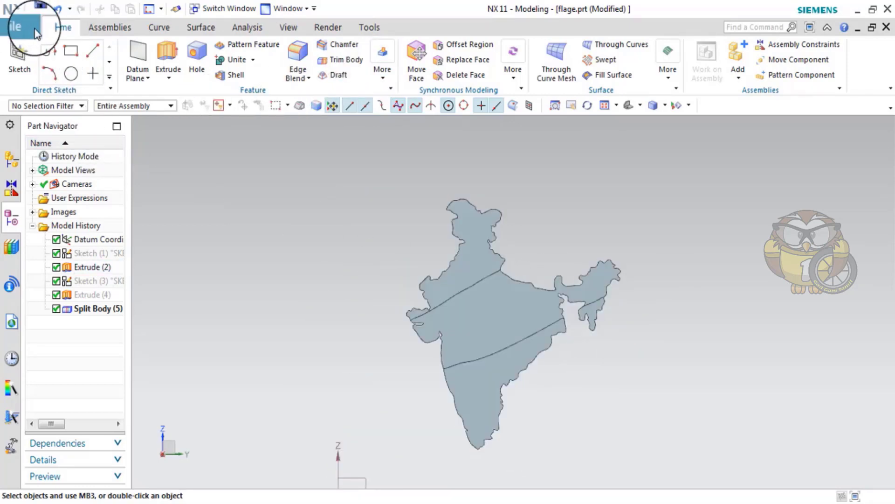
Step: Save the part and colour the northern band saffron with Edit Object Display
left_click(39, 9)
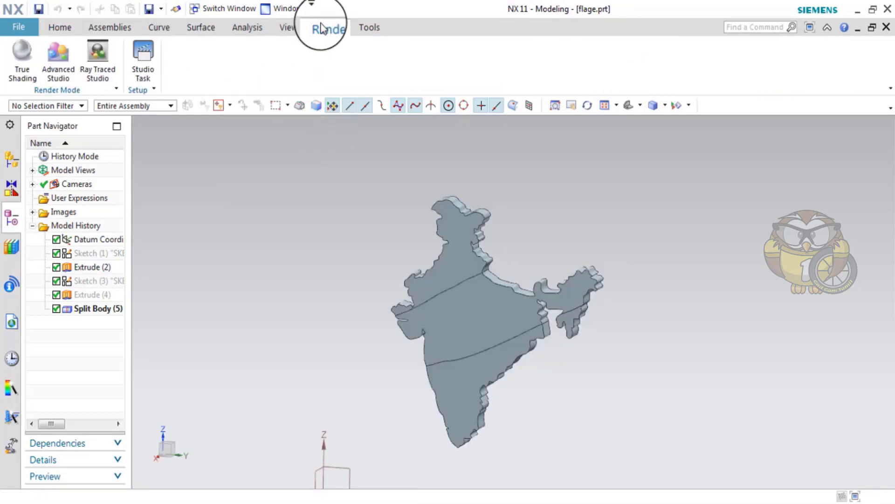
left_click(285, 28)
key("ctrl+j")
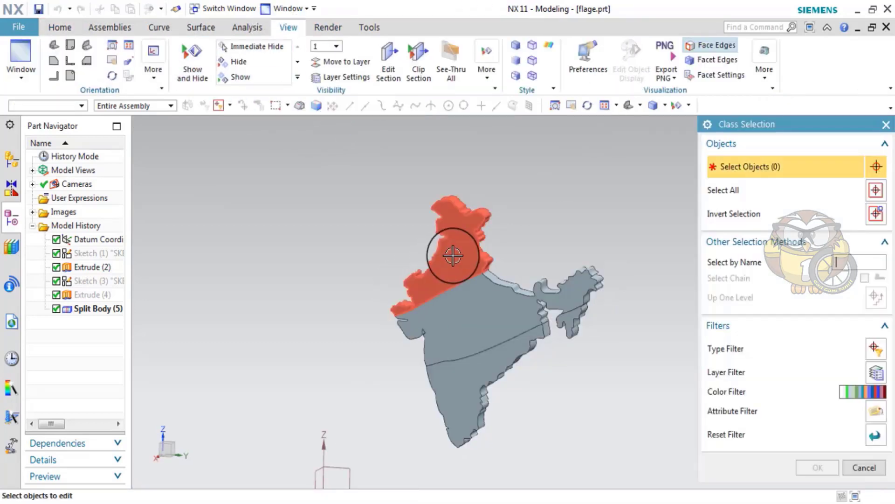
left_click(452, 254)
left_click(823, 467)
left_click(830, 214)
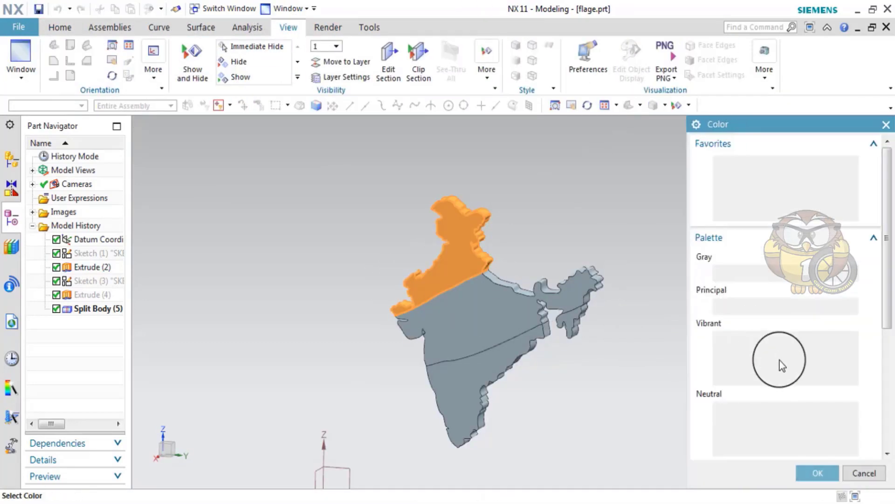
double_click(748, 210)
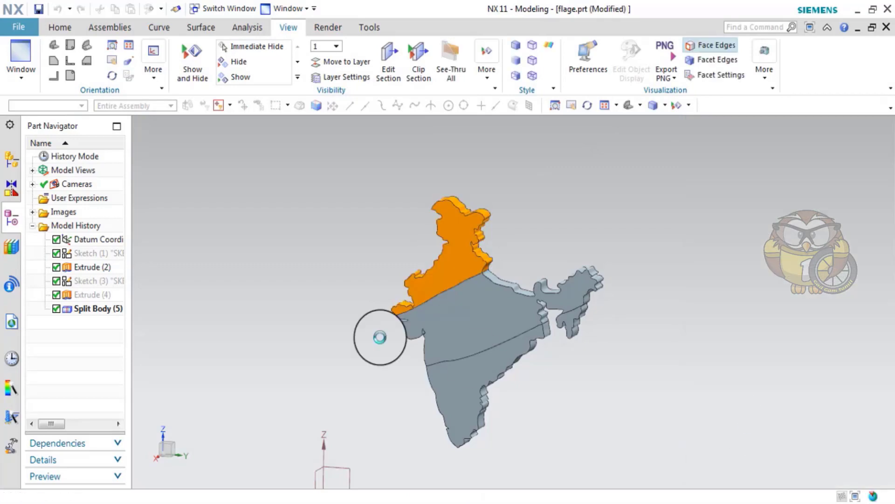
Step: Colour the middle band of the map white
key("ctrl+j")
left_click(468, 324)
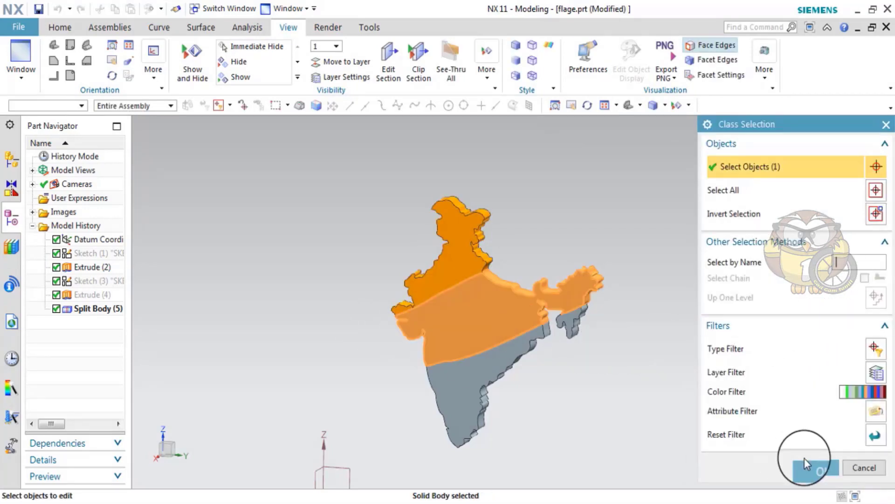
left_click(805, 464)
left_click(828, 162)
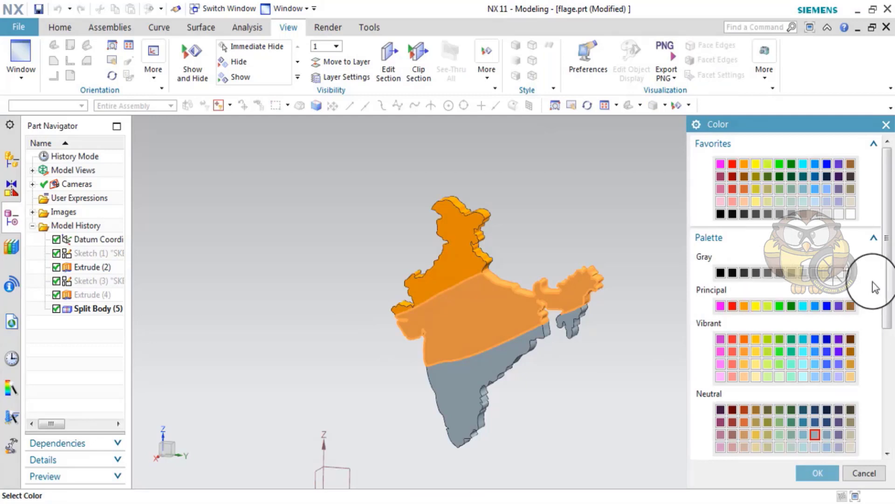
double_click(846, 276)
Step: Colour the southern band green and apply the display changes
key("ctrl+j")
left_click(480, 379)
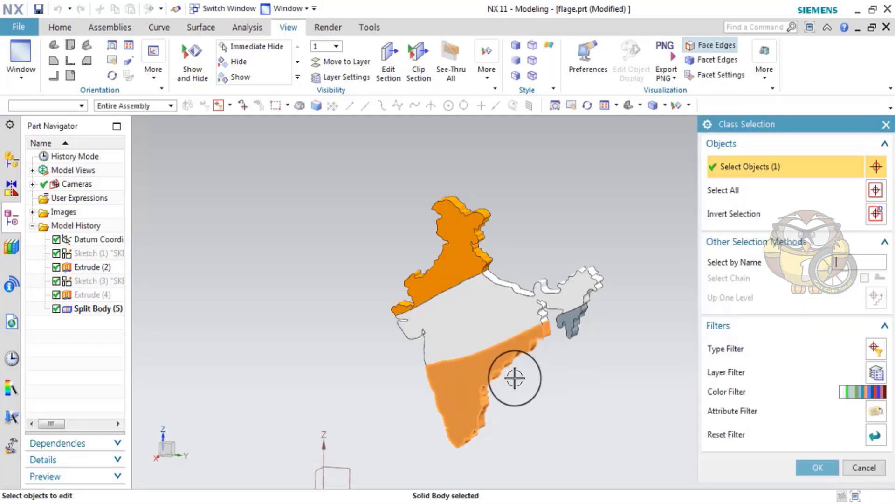
left_click(820, 464)
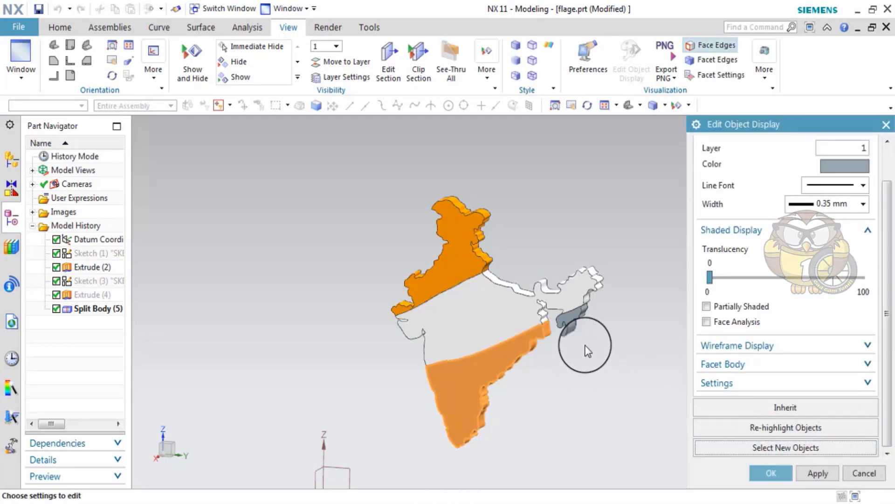
left_click(574, 324)
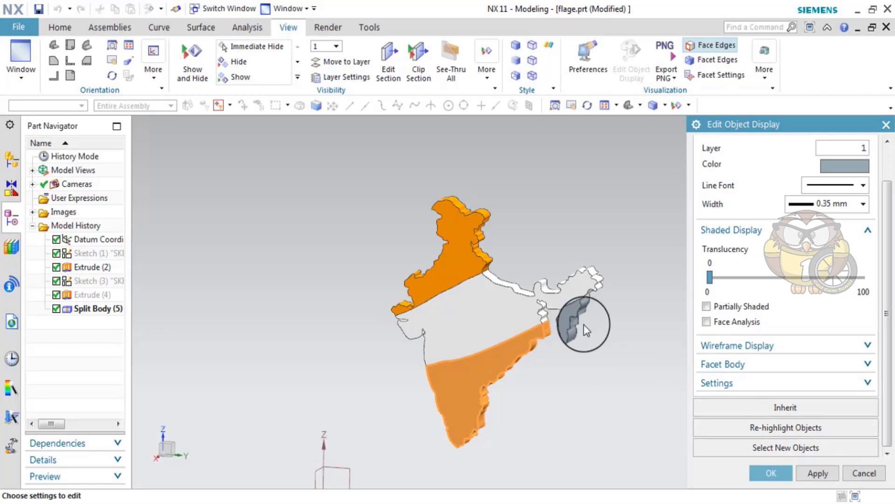
left_click(887, 131)
mouse_move(724, 377)
middle_mouse_down()
mouse_move(685, 359)
mouse_move(707, 375)
mouse_move(660, 361)
mouse_move(693, 384)
mouse_move(722, 350)
mouse_move(628, 359)
mouse_move(630, 373)
middle_mouse_up()
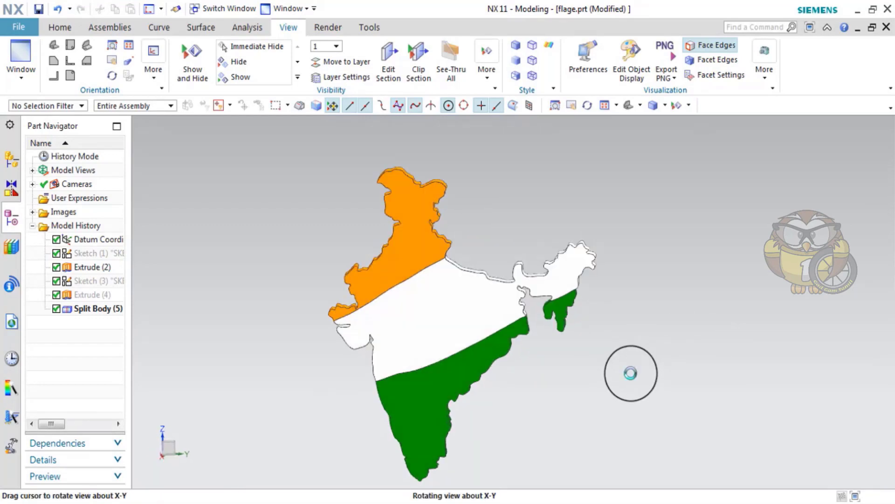
left_click_drag(783, 114, 806, 117)
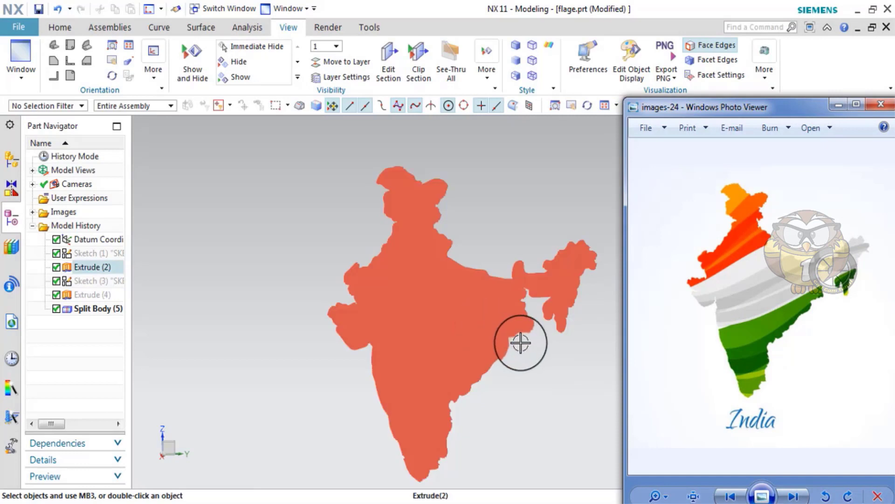
left_click(582, 360)
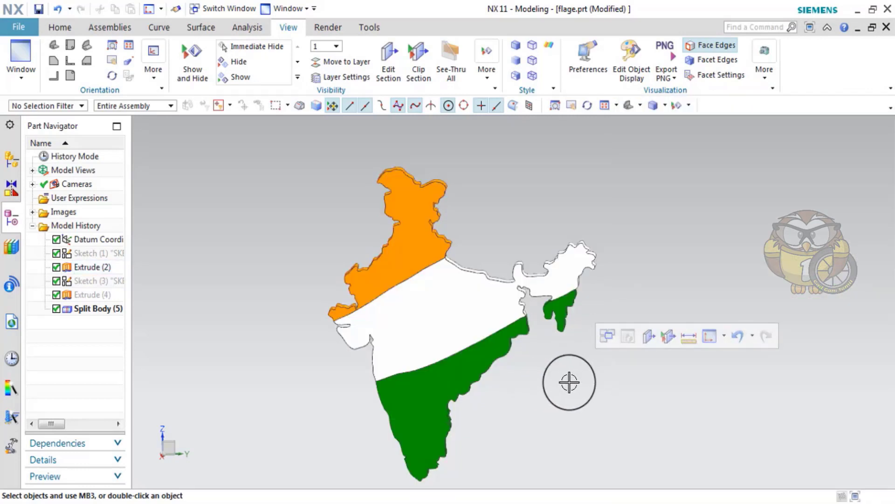
middle_click_drag(569, 382, 660, 226)
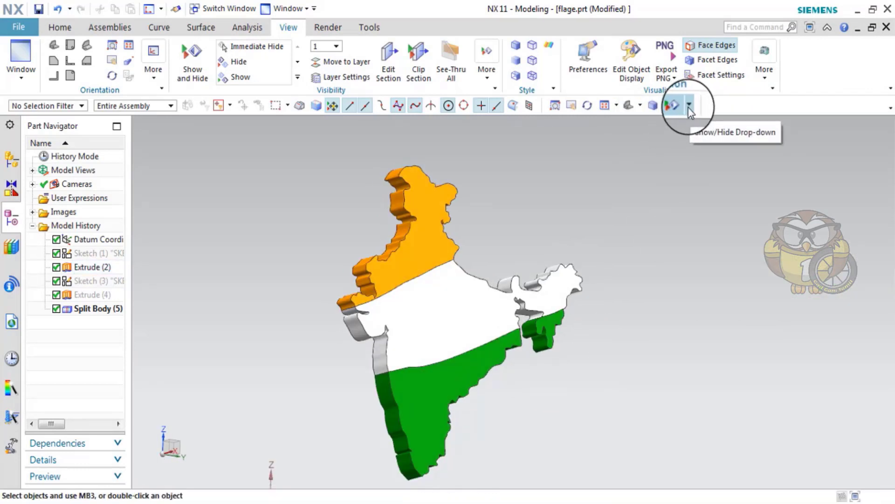
Step: Render the tricolour map in True Shading, trying Scene Lighting 3 before settling on preset 5
left_click(328, 27)
left_click(22, 58)
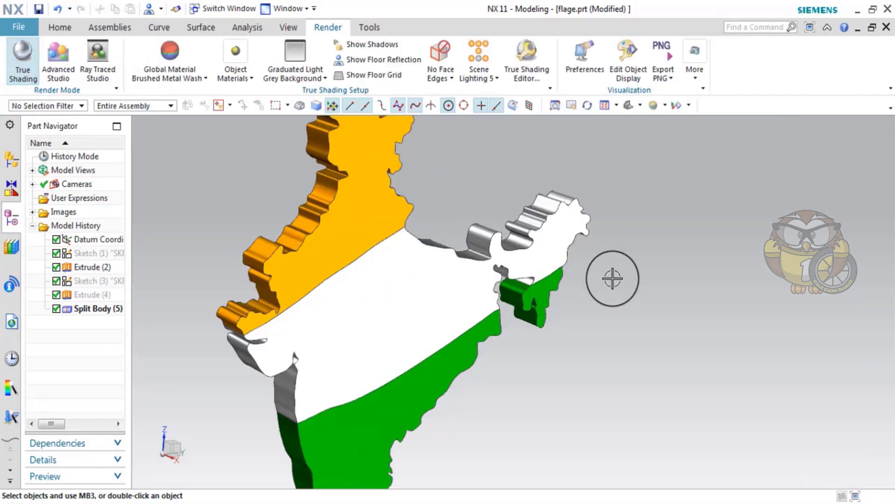
mouse_move(606, 274)
middle_mouse_down()
mouse_move(632, 272)
mouse_move(620, 242)
middle_mouse_up()
left_click(478, 65)
left_click(493, 129)
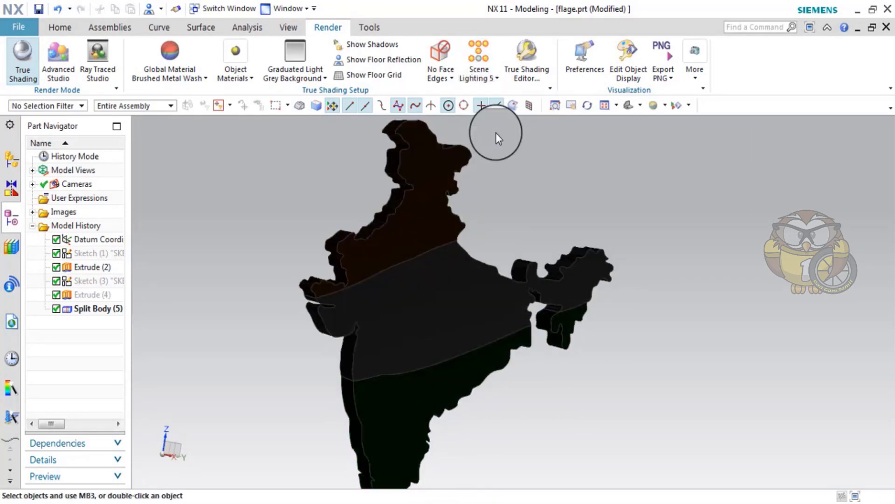
left_click(484, 84)
left_click(503, 162)
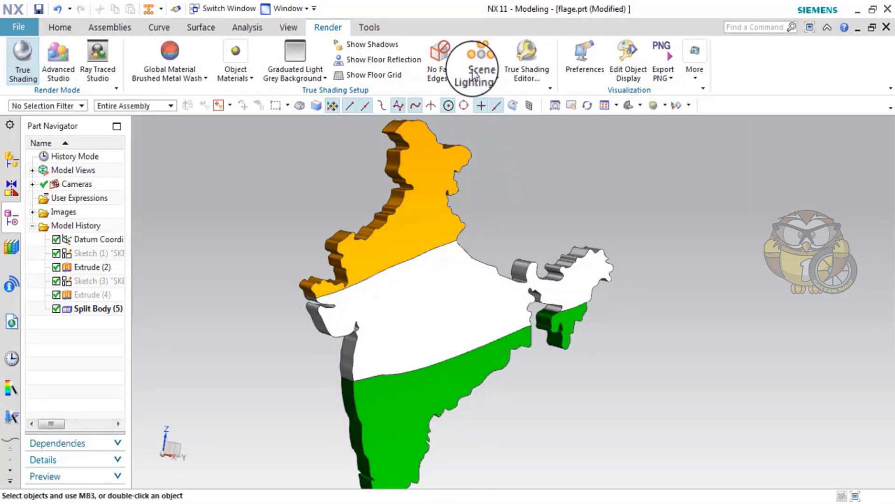
Step: Orbit the shaded map through side, three-quarter and near-front views
mouse_move(609, 249)
middle_mouse_down()
mouse_move(619, 274)
mouse_move(602, 275)
mouse_move(617, 276)
middle_mouse_up()
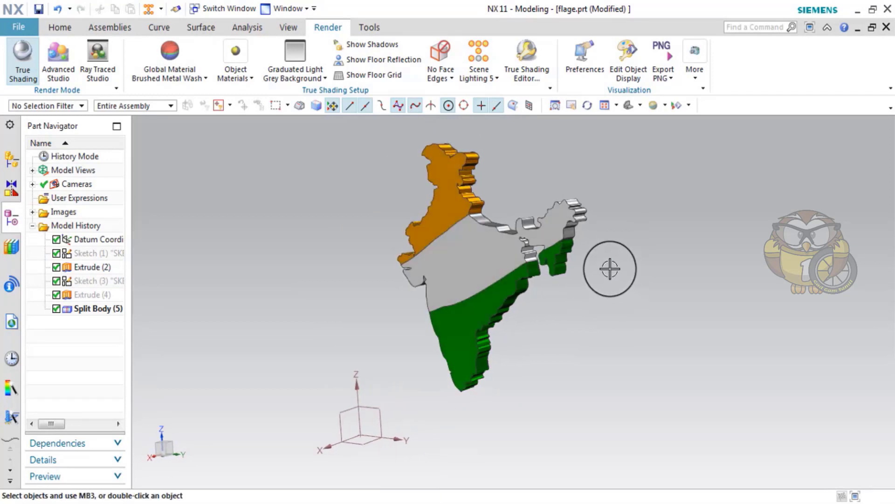
mouse_move(621, 321)
middle_mouse_down()
mouse_move(585, 335)
mouse_move(620, 339)
middle_mouse_up()
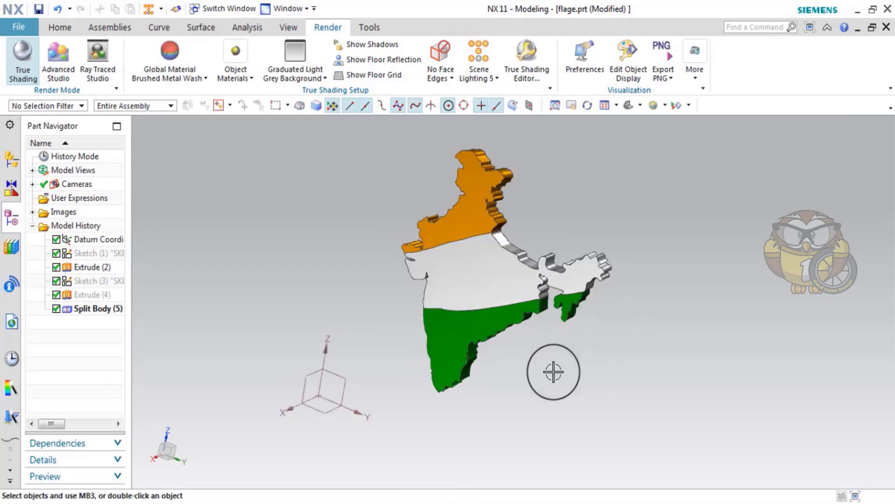
mouse_move(553, 371)
middle_mouse_down()
mouse_move(670, 316)
mouse_move(602, 326)
mouse_move(625, 346)
mouse_move(613, 336)
middle_mouse_up()
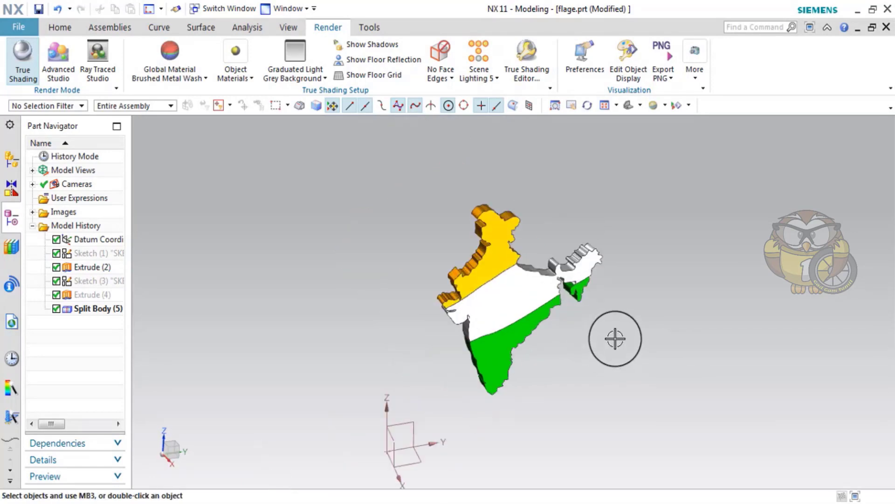